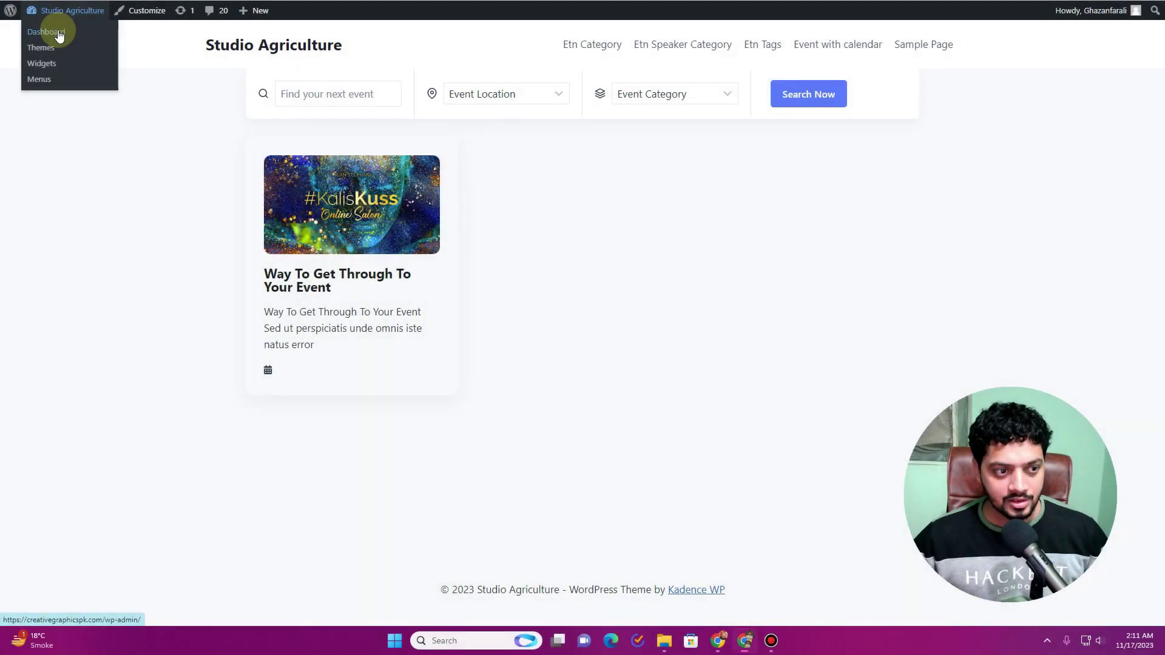
# Leave the front-end events page for the WordPress admin Dashboard.
pyautogui.click(58, 32)
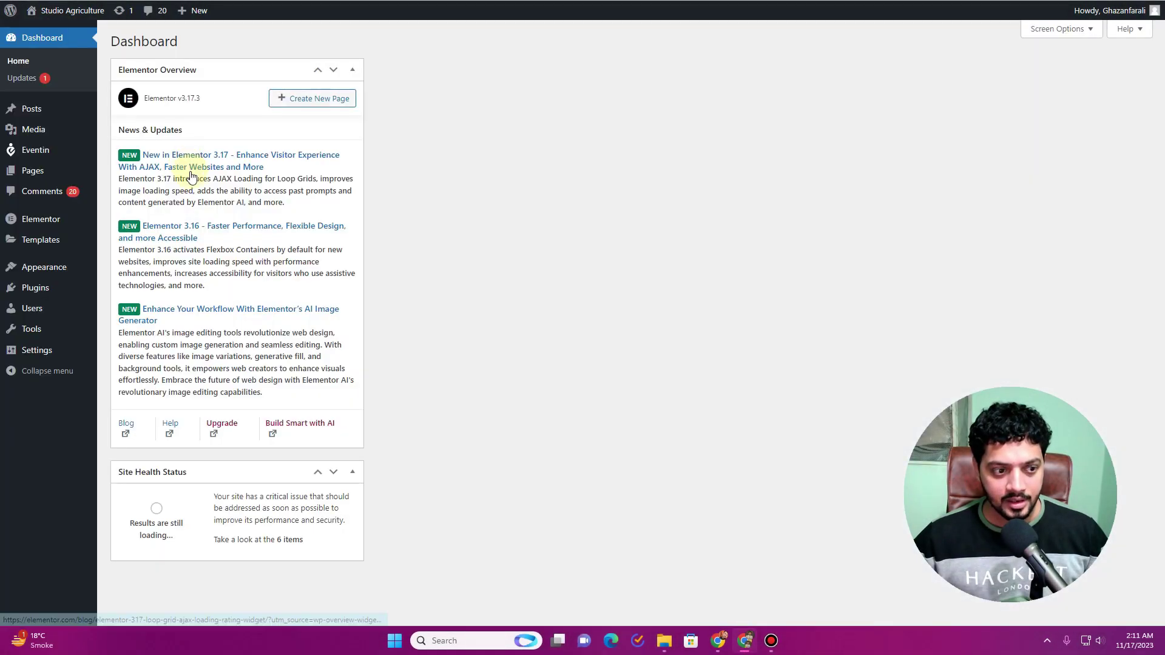
# Go to Plugins > Add New Plugin and reveal the Upload Plugin form.
pyautogui.moveTo(72, 177)
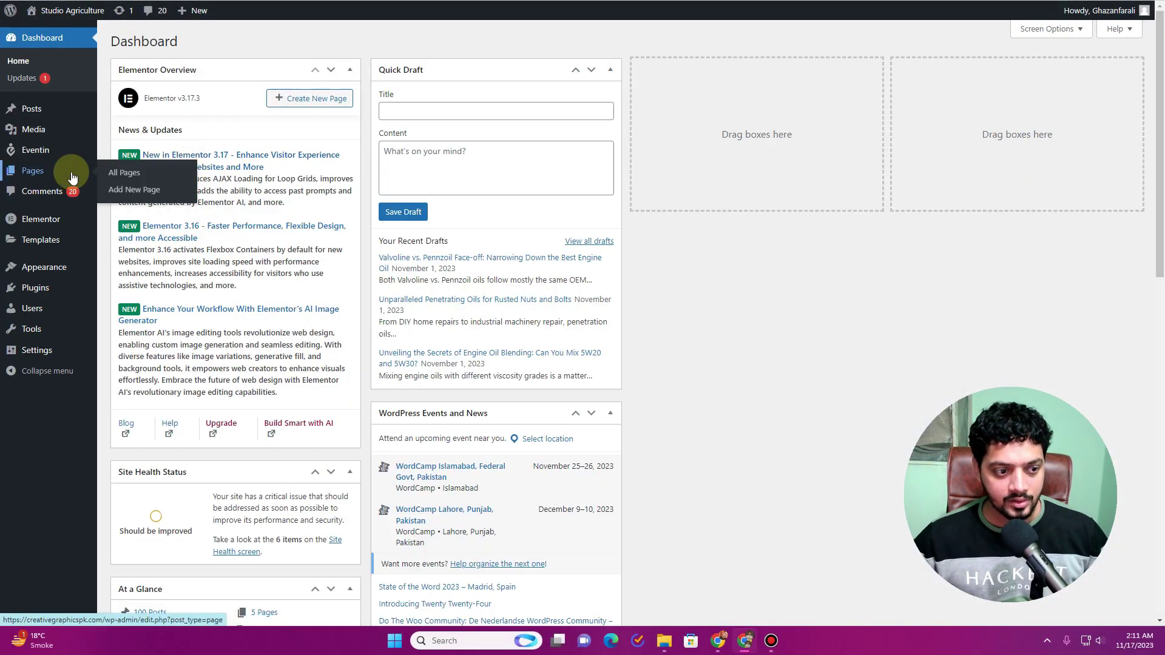
pyautogui.moveTo(32, 283)
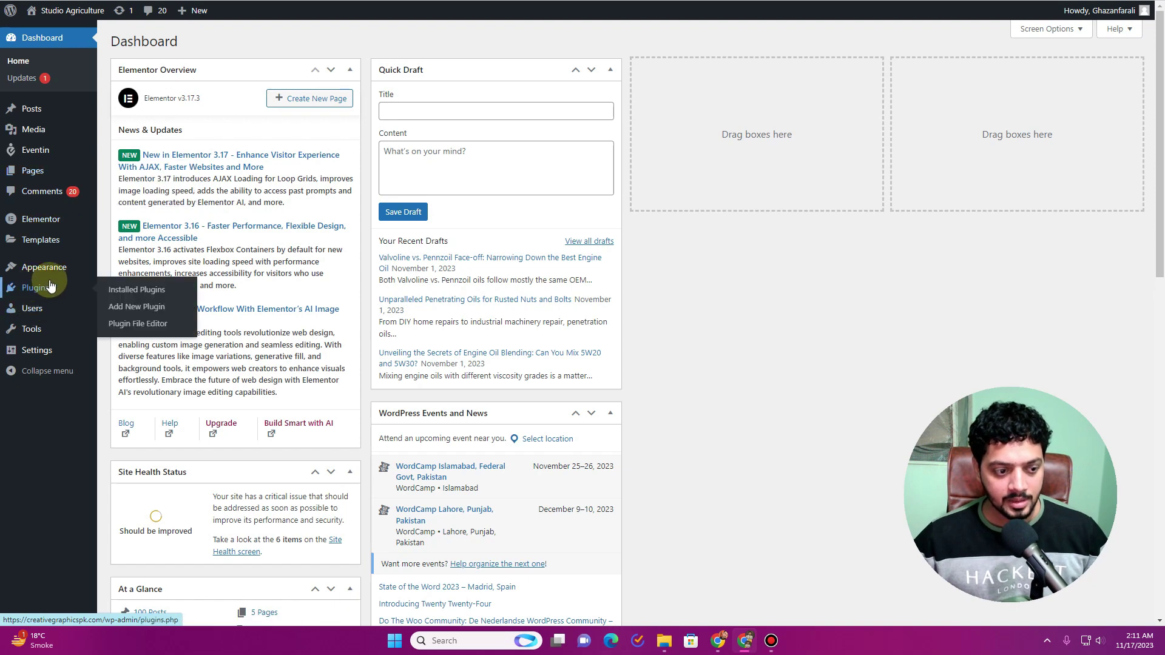
pyautogui.click(51, 286)
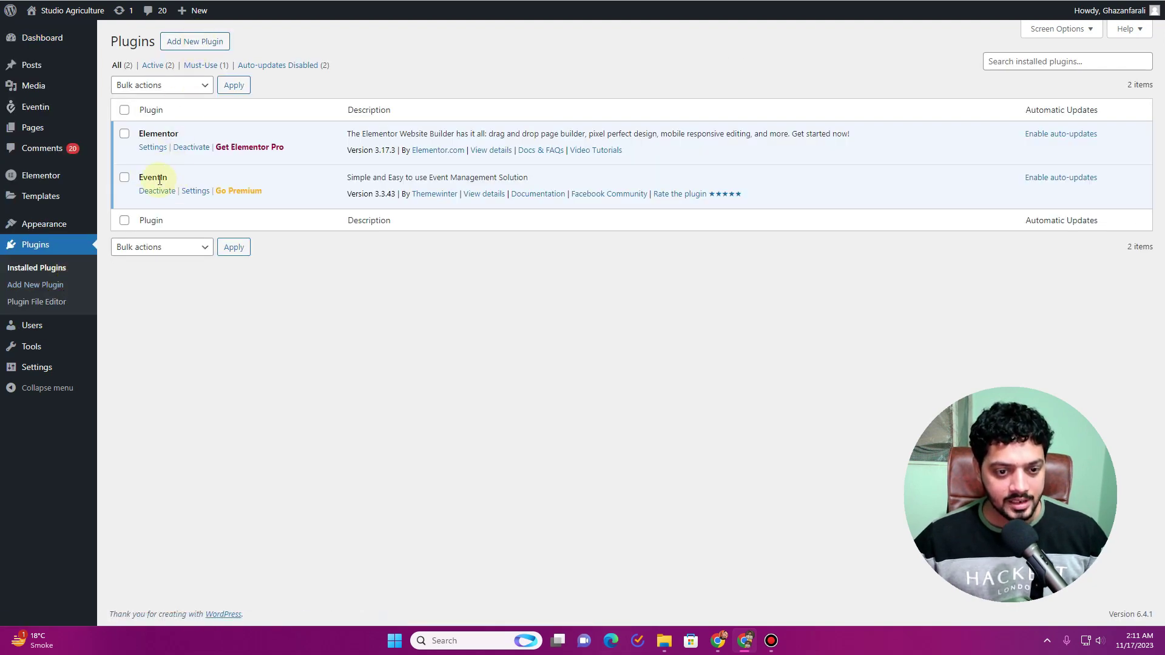
pyautogui.click(186, 43)
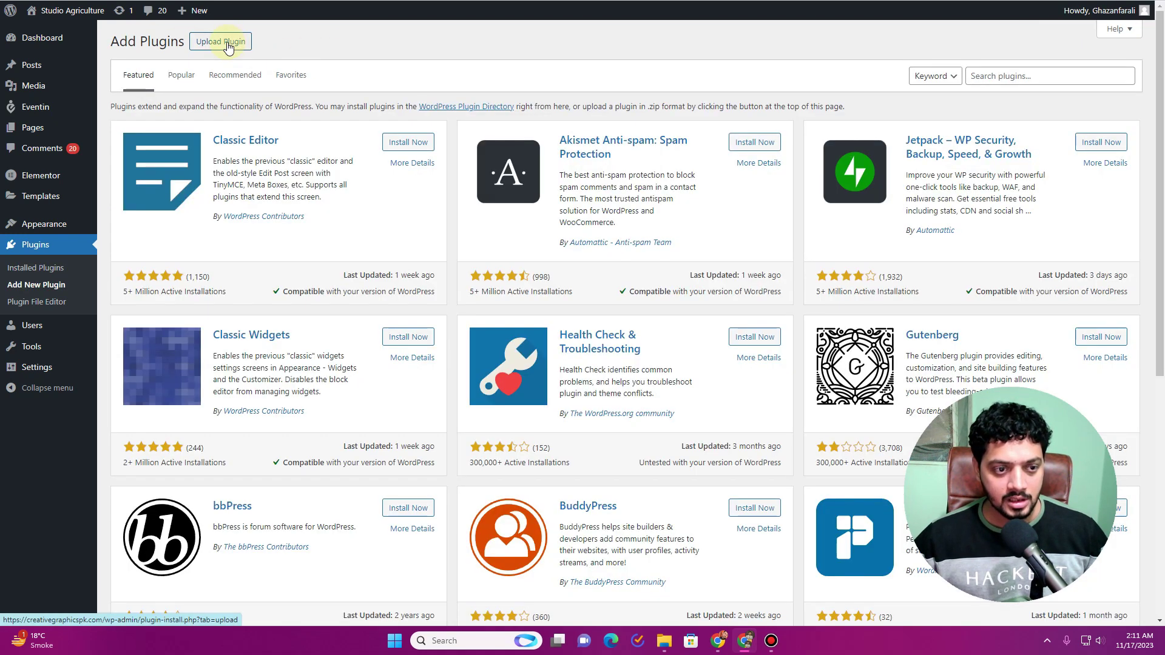
pyautogui.click(242, 53)
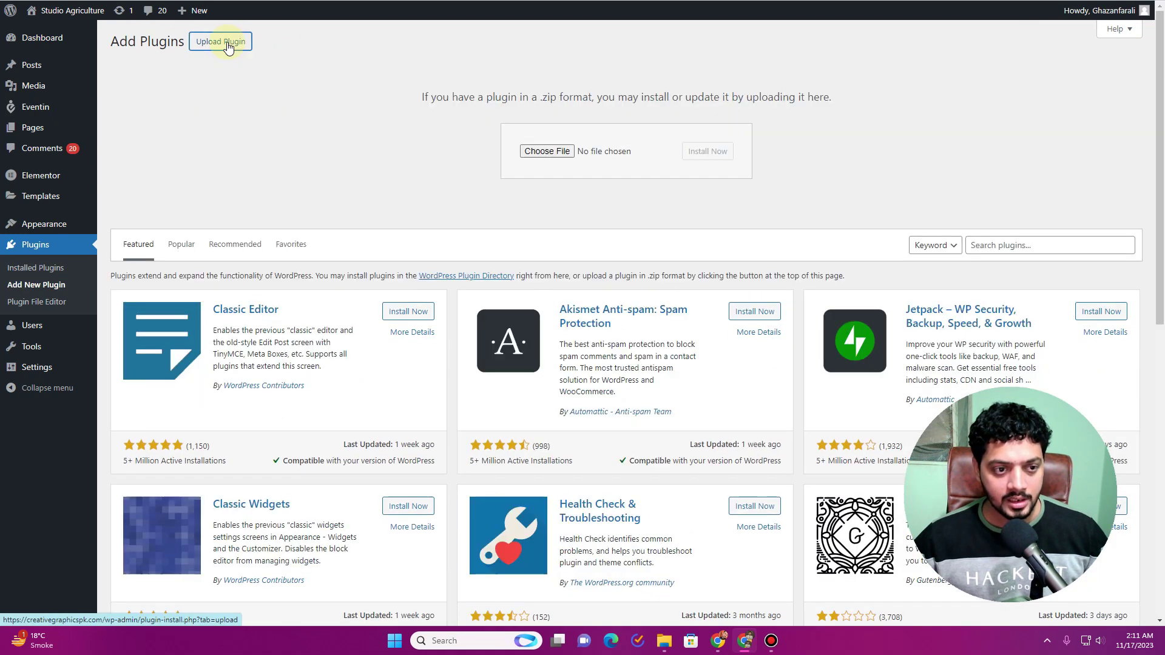
# Choose eventin-pro_v3.3.29.zip from Downloads and install it.
pyautogui.click(558, 155)
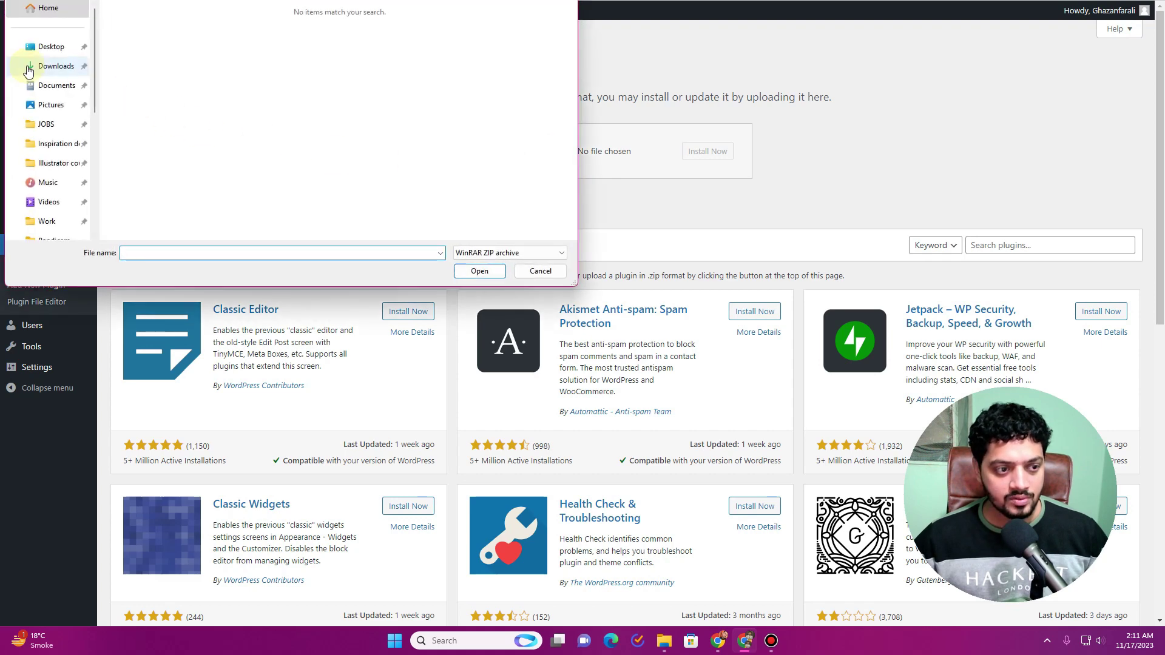
pyautogui.click(39, 68)
pyautogui.doubleClick(141, 45)
pyautogui.click(147, 42)
pyautogui.doubleClick(147, 42)
pyautogui.click(707, 160)
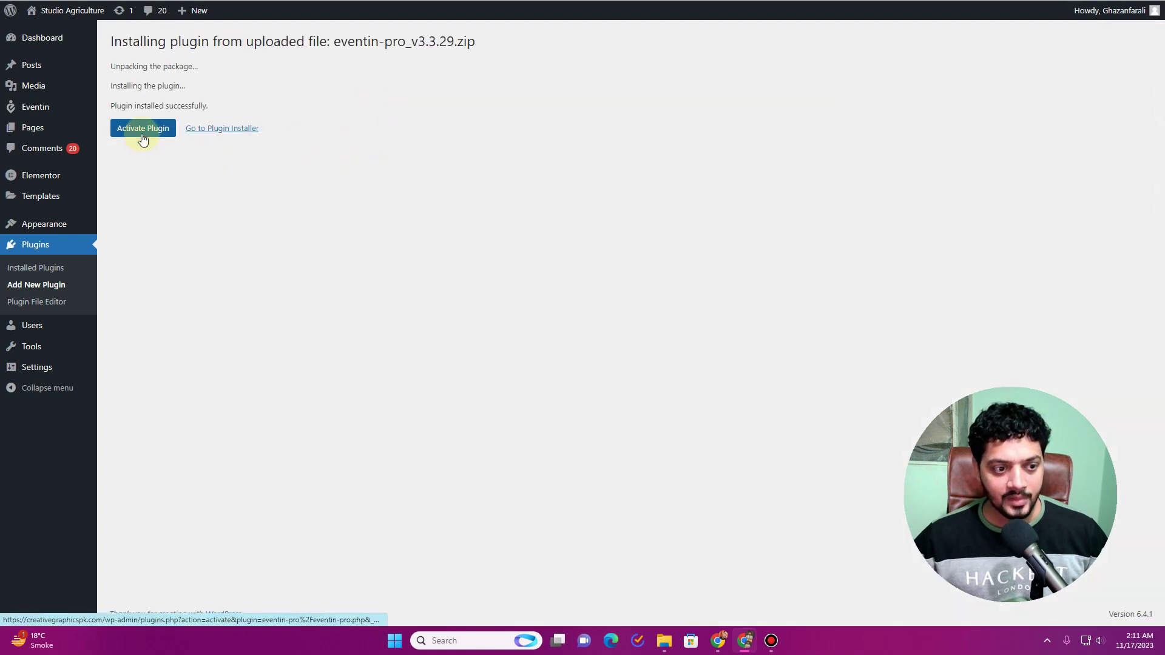
# Activate Eventin Pro 3.3.29 and open Eventin's events list.
pyautogui.click(127, 125)
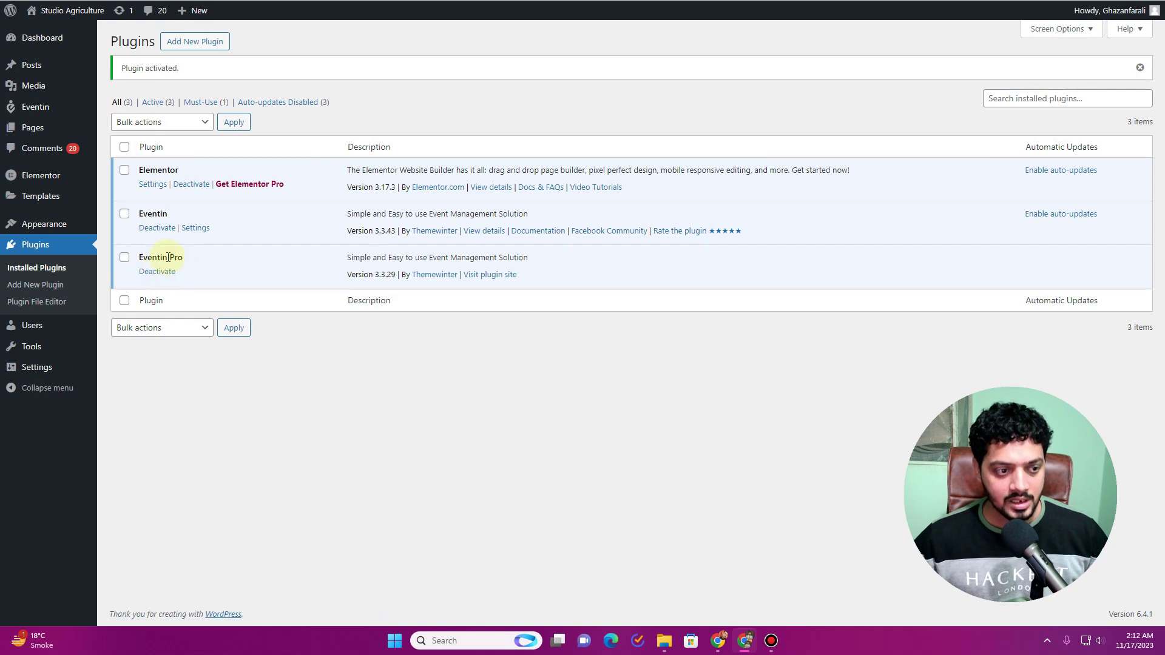
pyautogui.moveTo(39, 113)
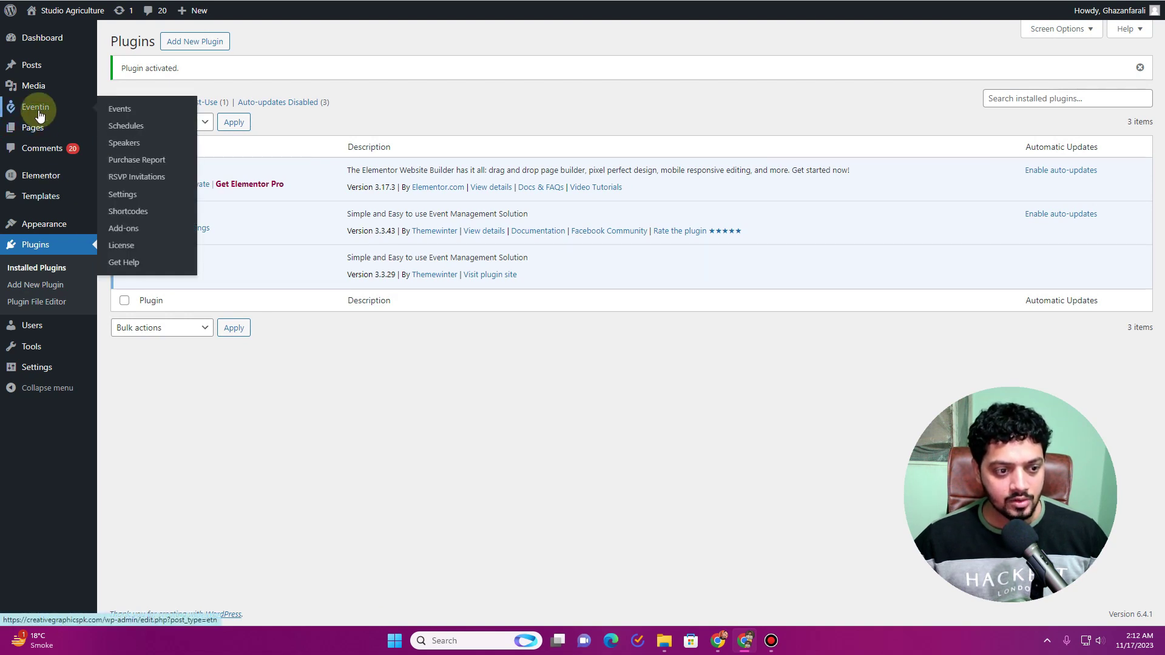
pyautogui.click(39, 113)
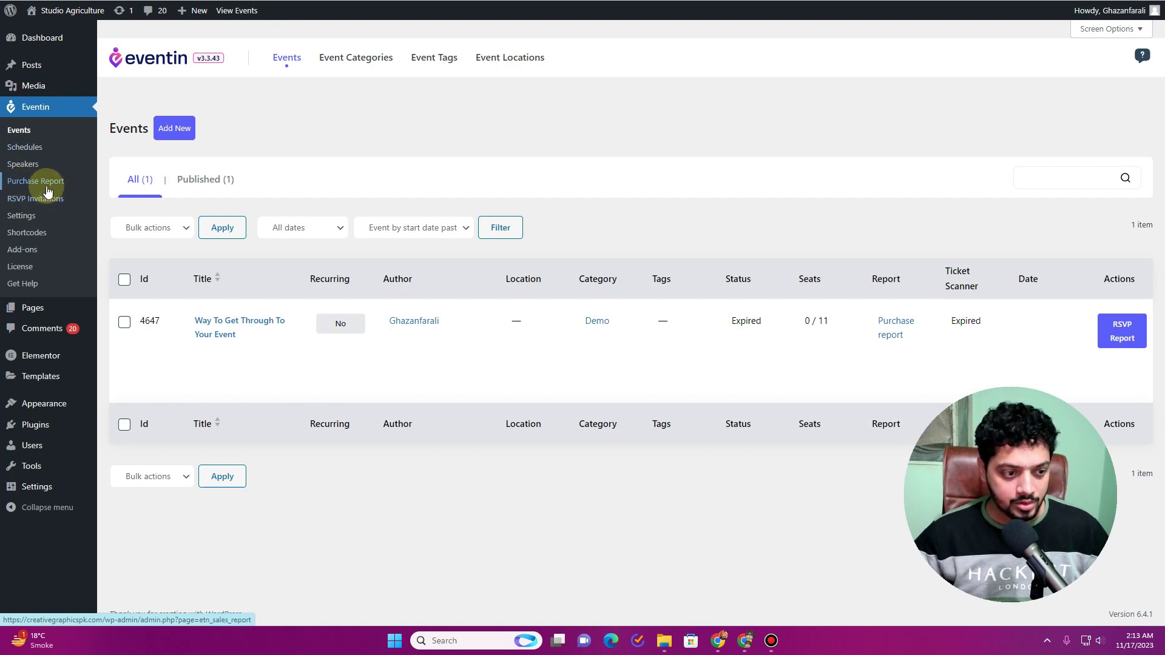
# In Eventin Settings, set the event template to Template Three, then ready the address bar.
pyautogui.click(23, 217)
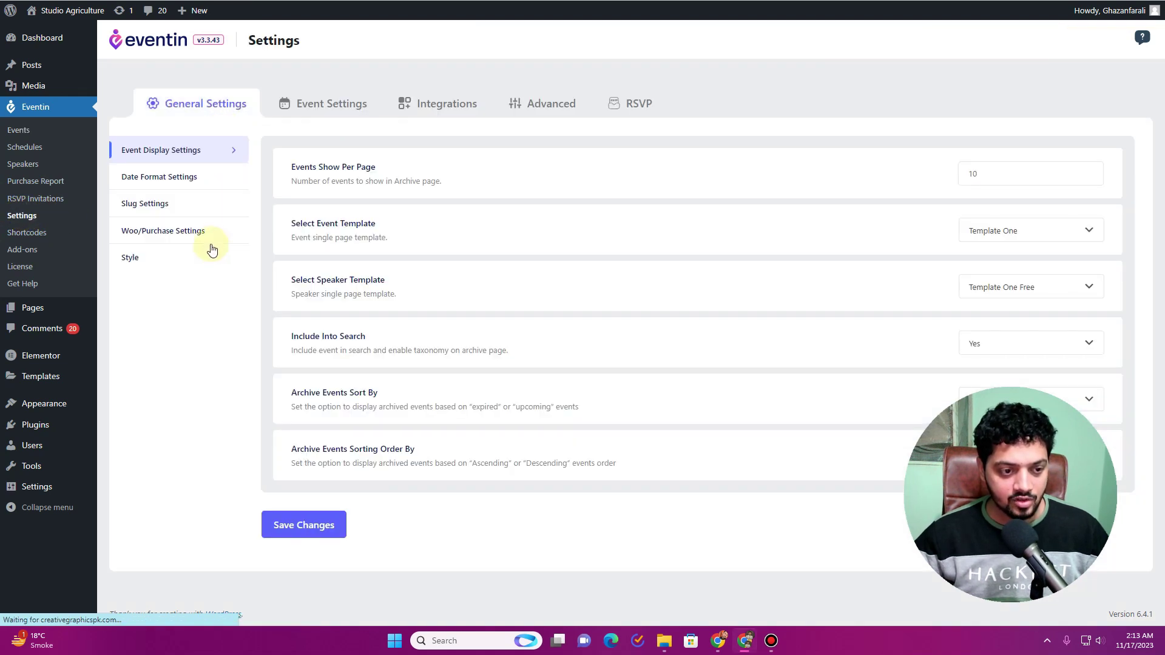
pyautogui.click(978, 236)
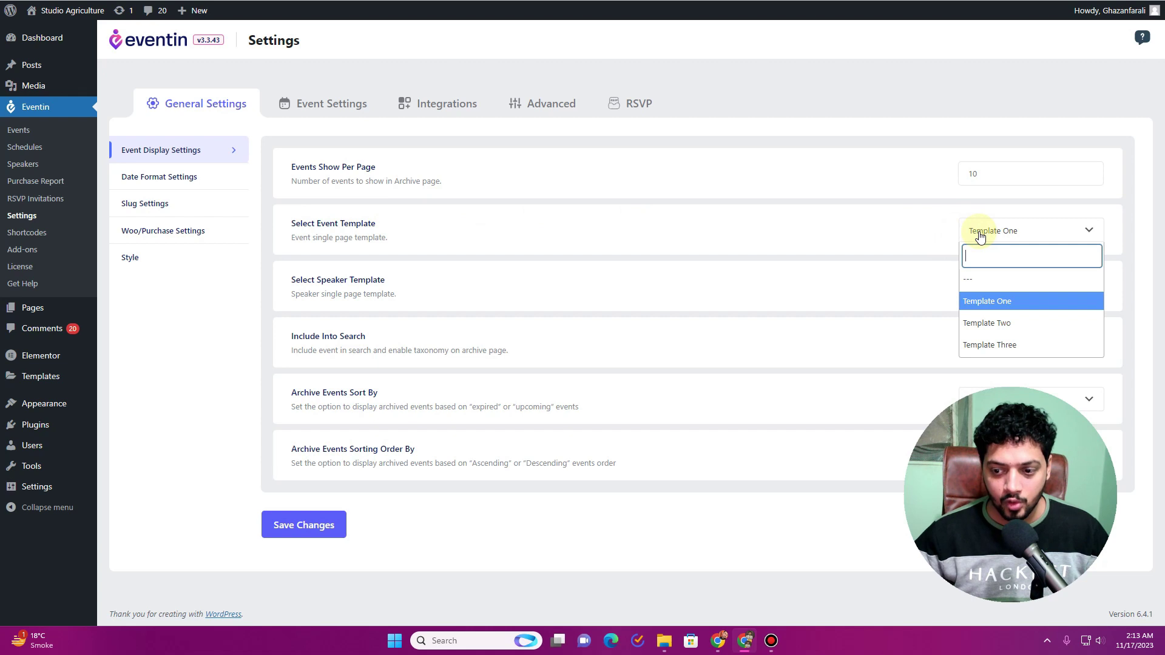
pyautogui.click(999, 344)
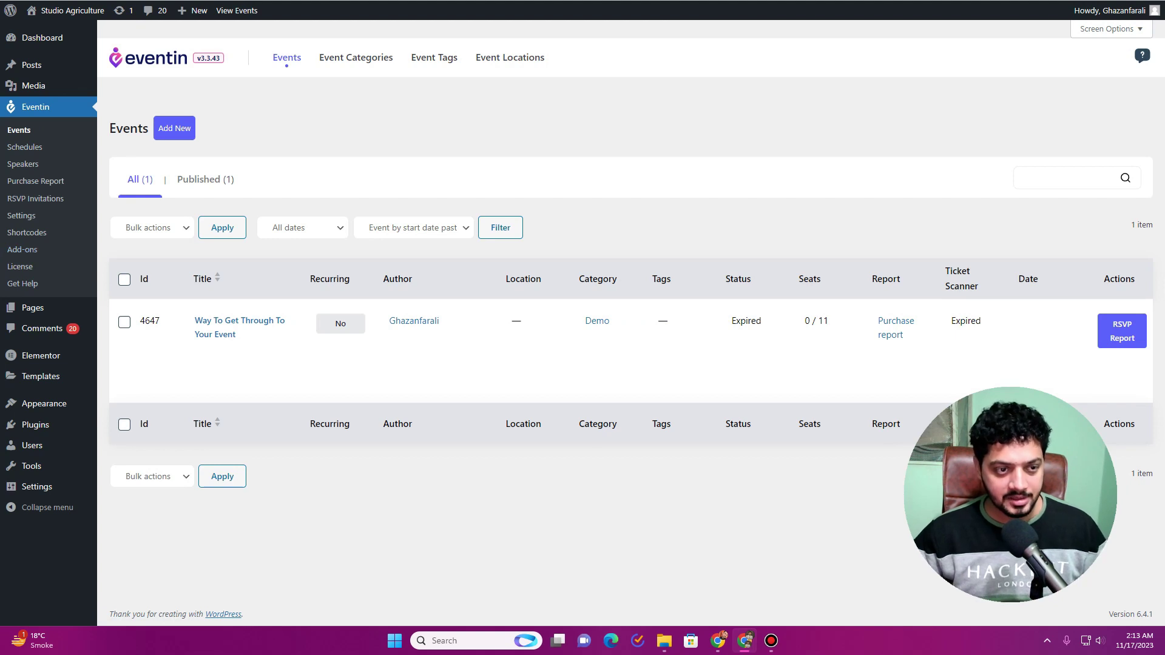
pyautogui.hotkey('ctrl', 'l')
# Load creativegraphicspk.com/events and view the Way To Get Through To Your Event page.
pyautogui.write('creativegraphicspk.com/events')
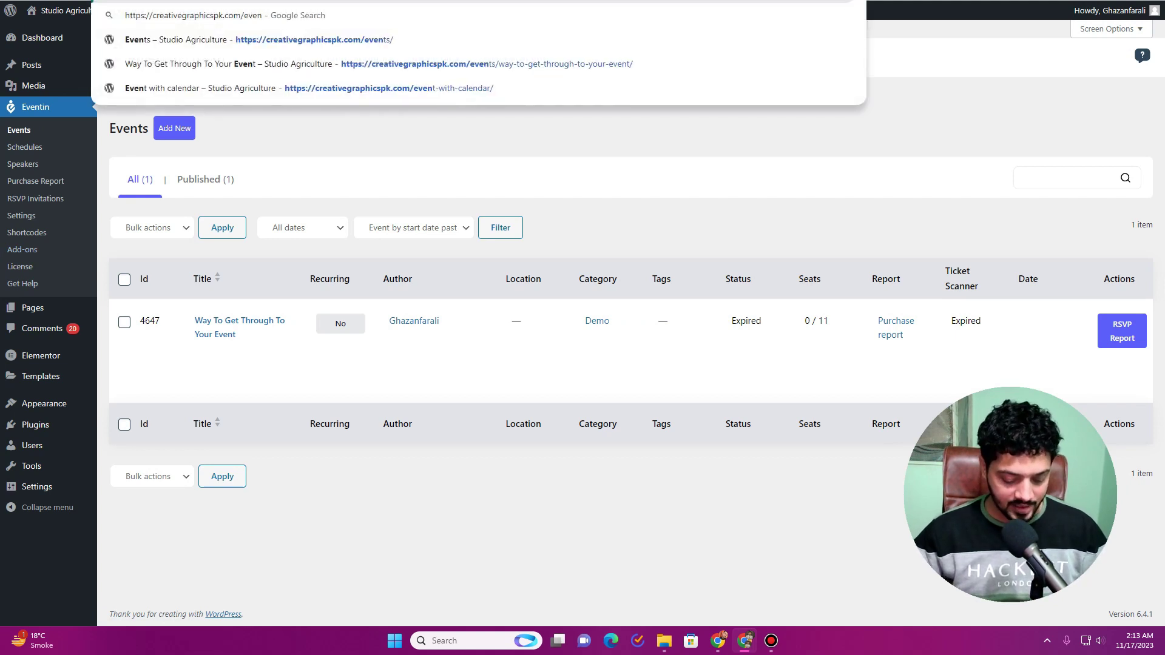
pyautogui.press('Return')
pyautogui.click(399, 276)
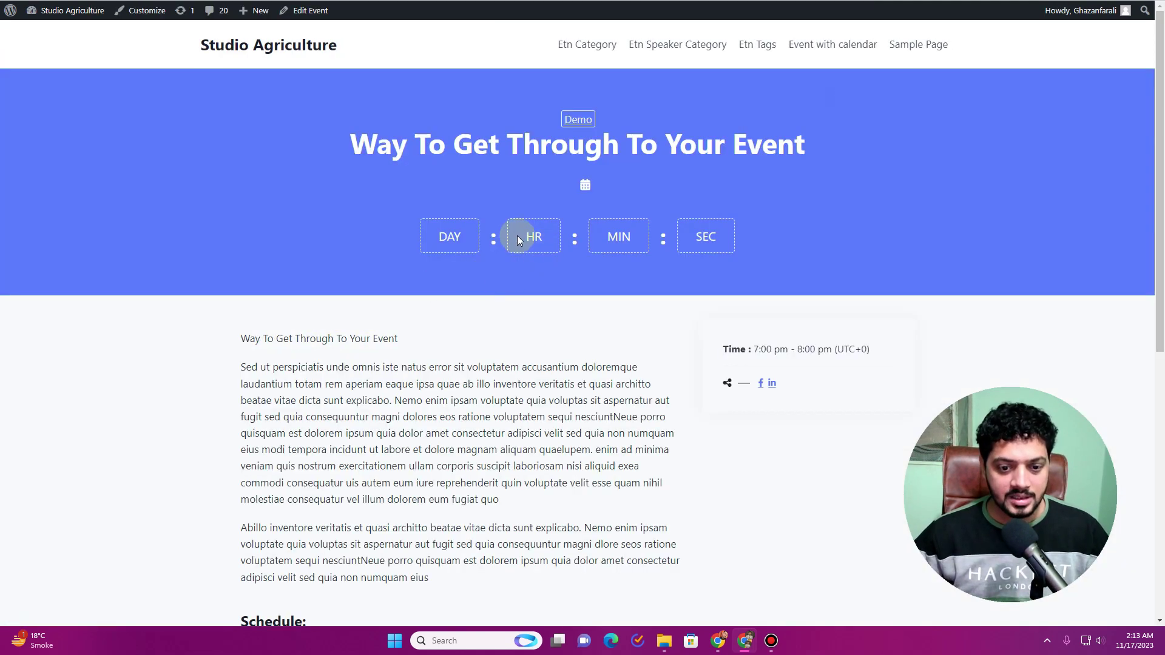
pyautogui.scroll(-4, 433, 171)
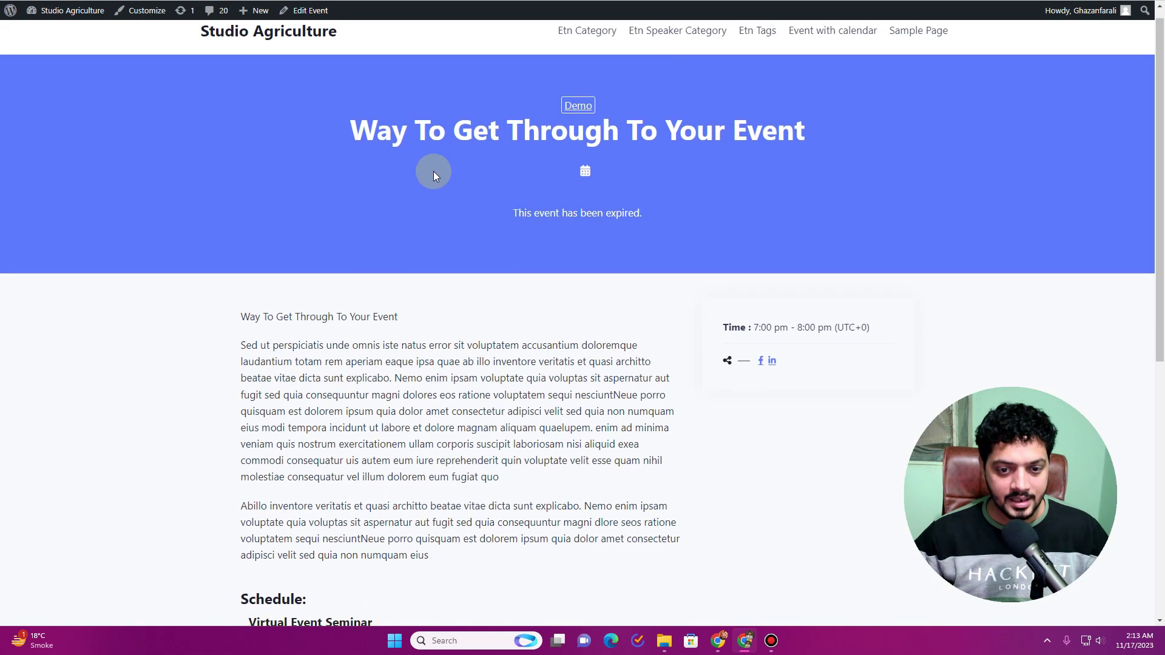
pyautogui.scroll(-8, 433, 172)
pyautogui.scroll(10, 432, 174)
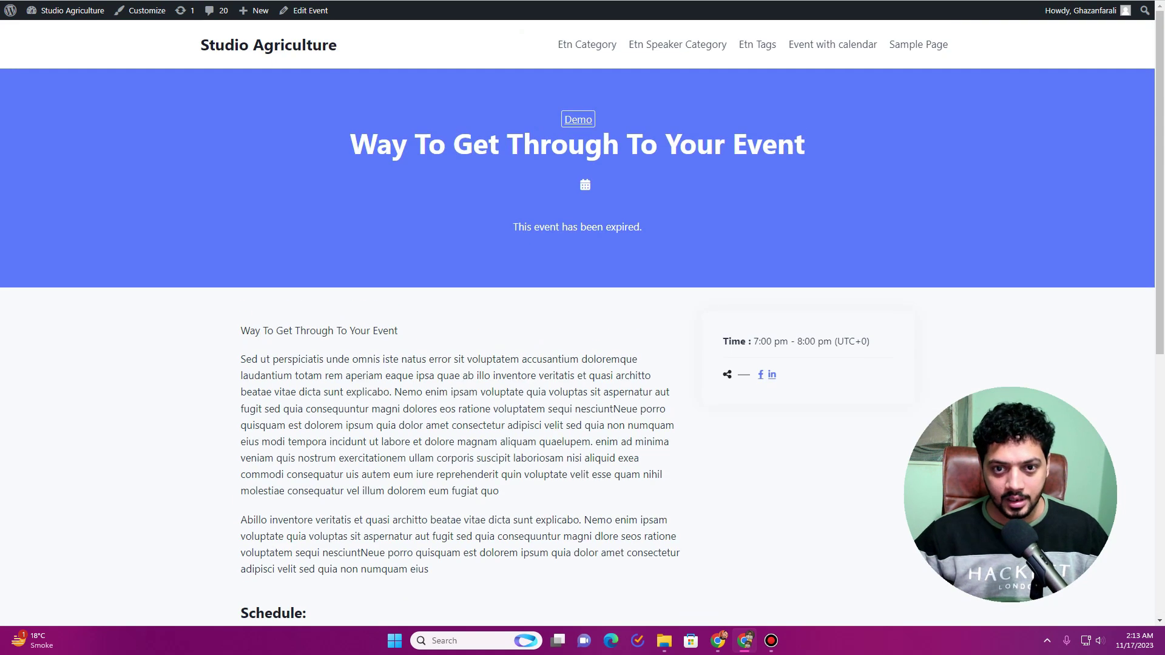
# Switch the event template to Template Two and reload the event page to preview it.
pyautogui.hotkey('ctrl', 'Tab')
pyautogui.click(1056, 229)
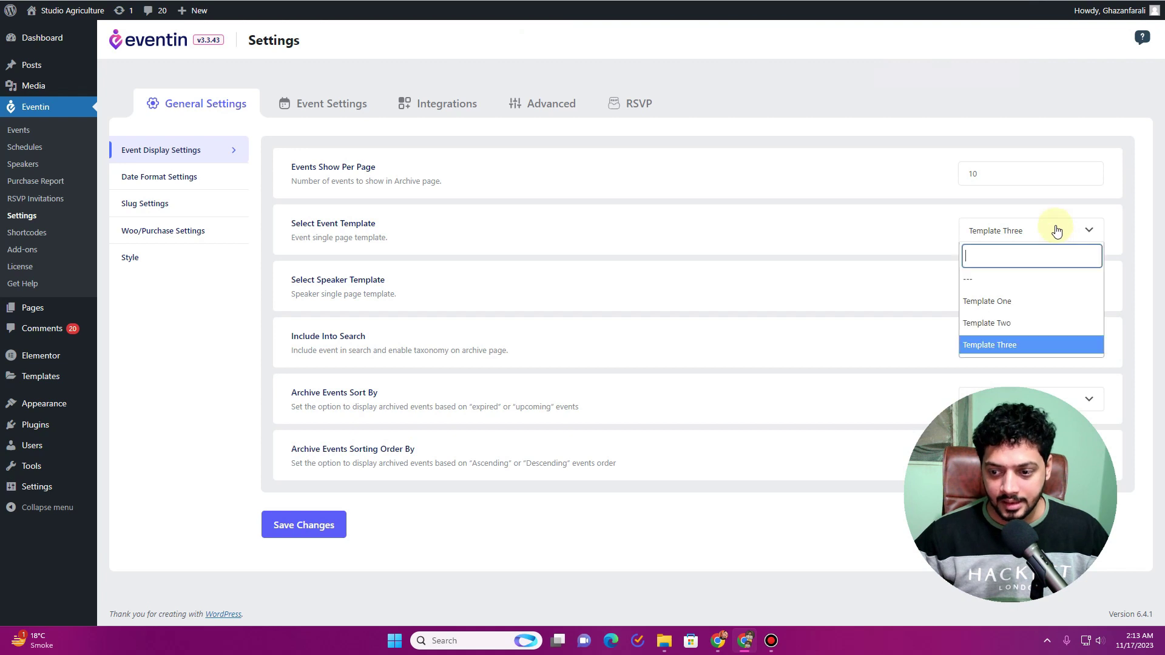
pyautogui.click(1034, 324)
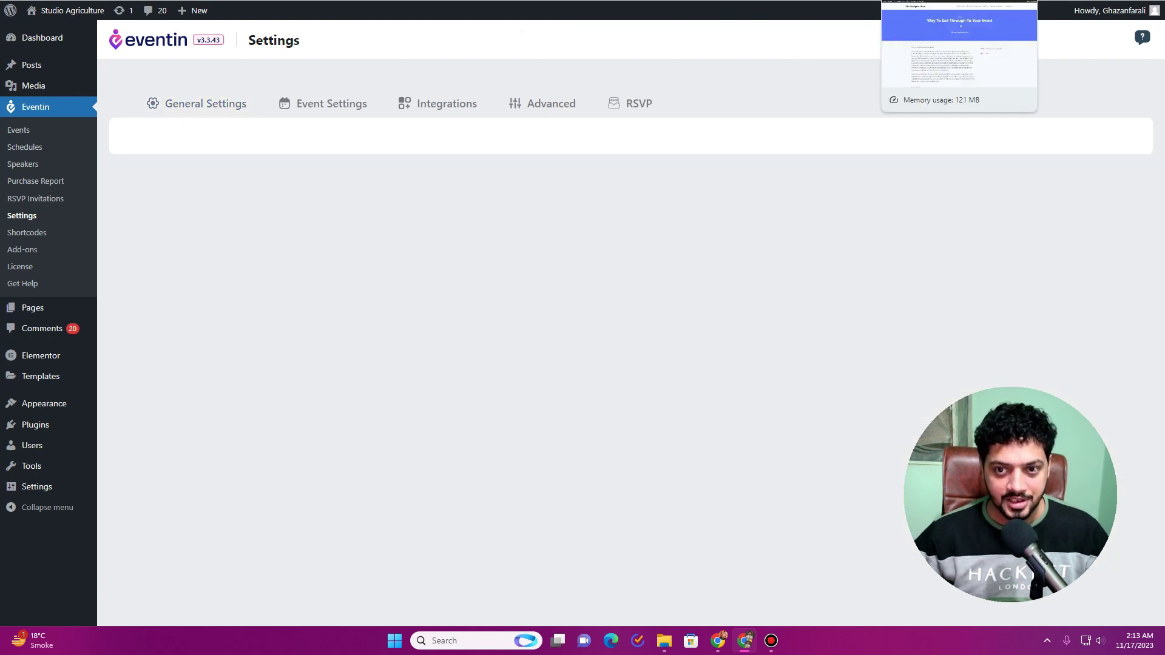
pyautogui.click(959, 3)
pyautogui.press('F5')
pyautogui.scroll(-7, 392, 251)
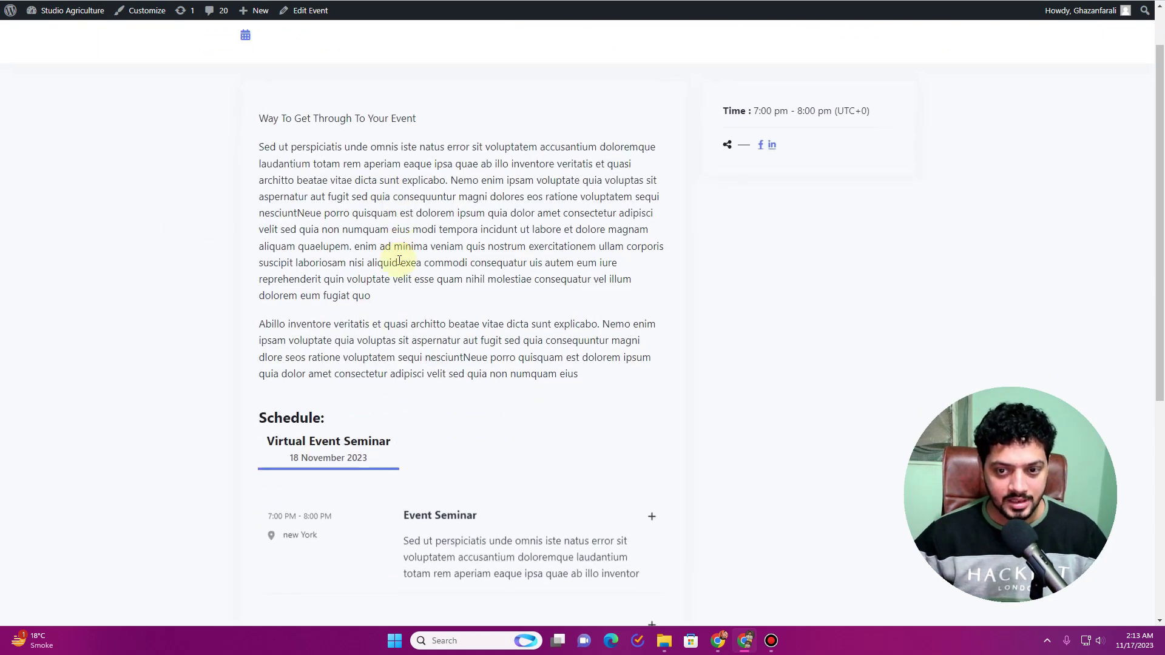
pyautogui.scroll(4, 399, 267)
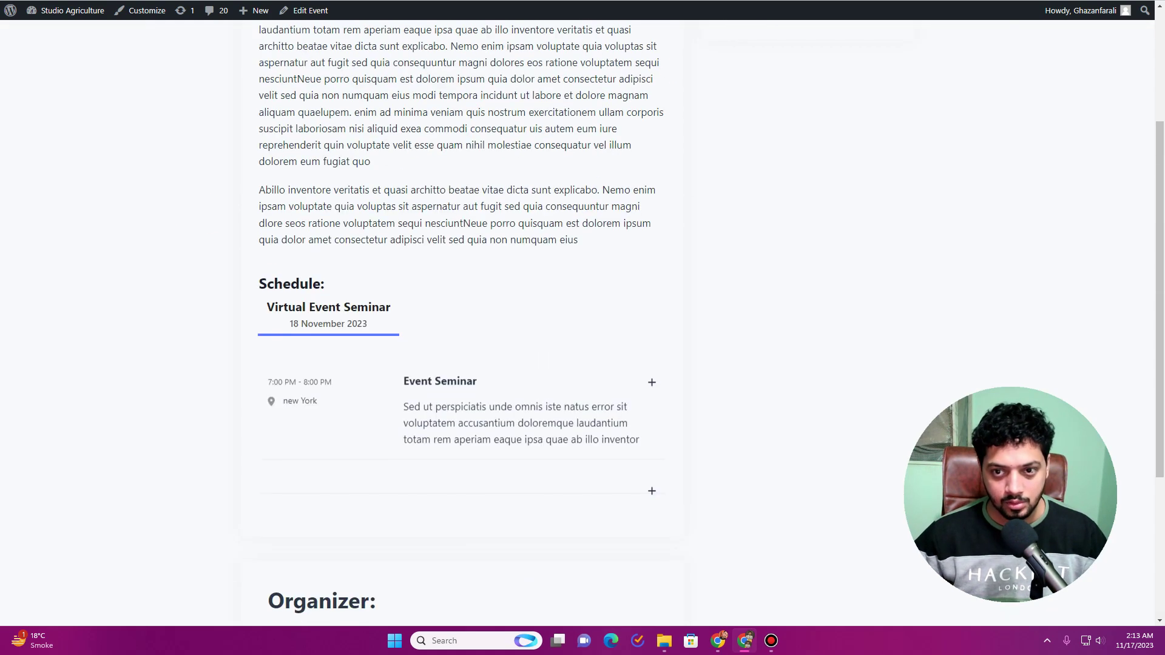
# Save Template One as the event template and reload the event page to check the layout.
pyautogui.hotkey('ctrl', 'Tab')
pyautogui.click(1022, 231)
pyautogui.click(1008, 299)
pyautogui.click(299, 525)
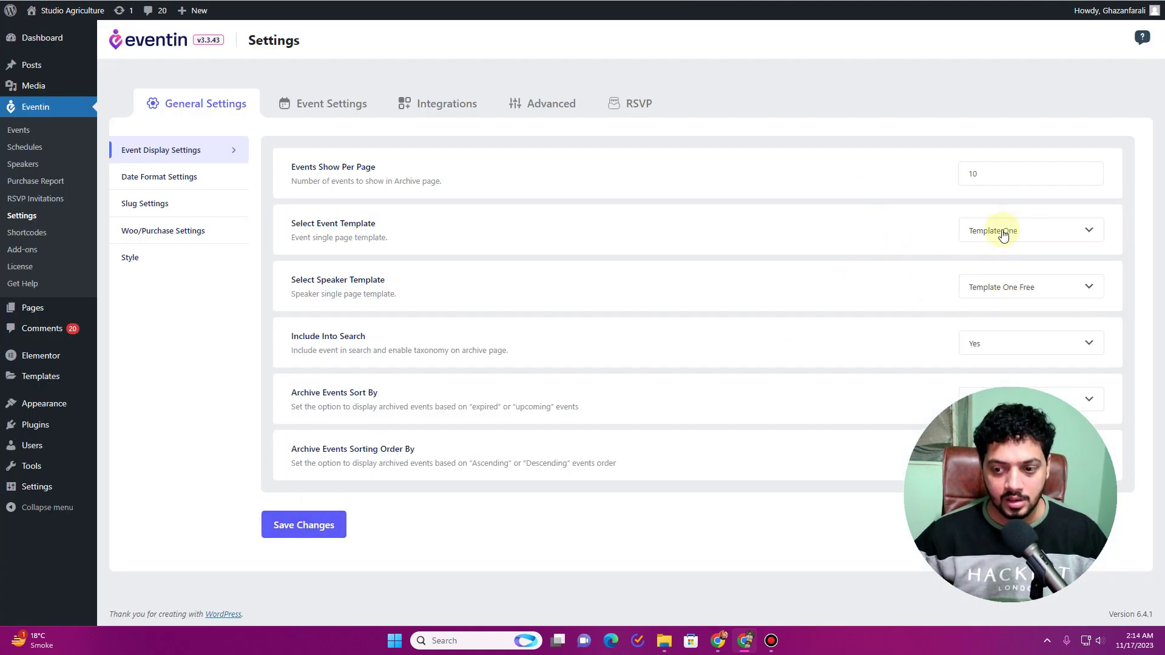
pyautogui.hotkey('ctrl', 'shift', 'Tab')
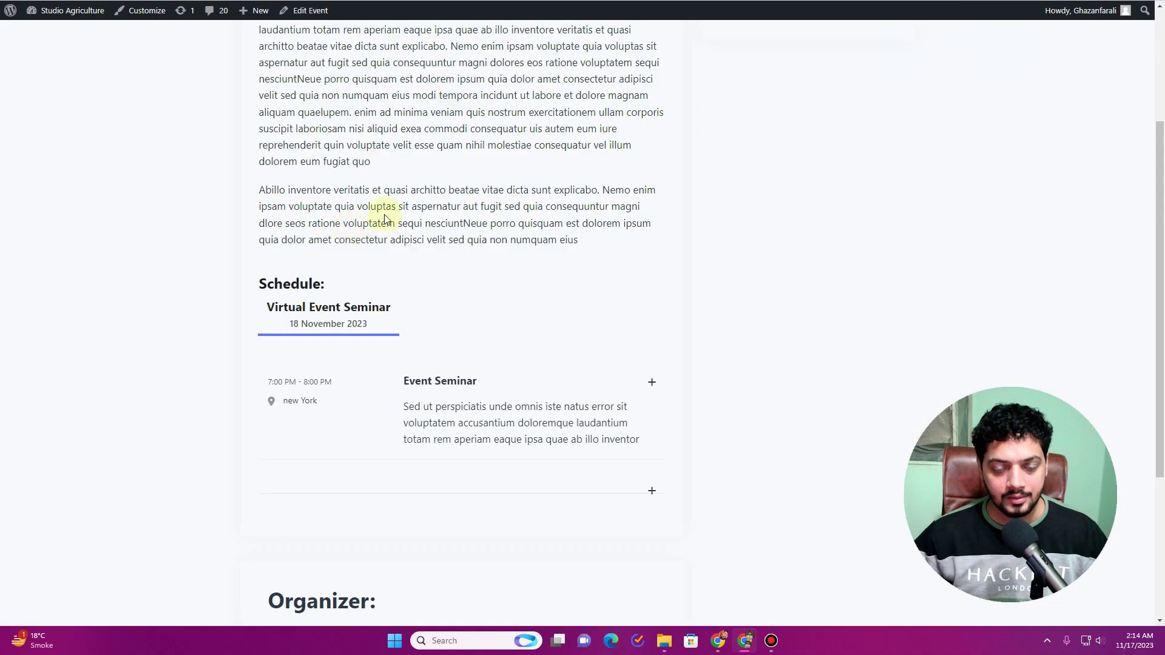
pyautogui.press('F5')
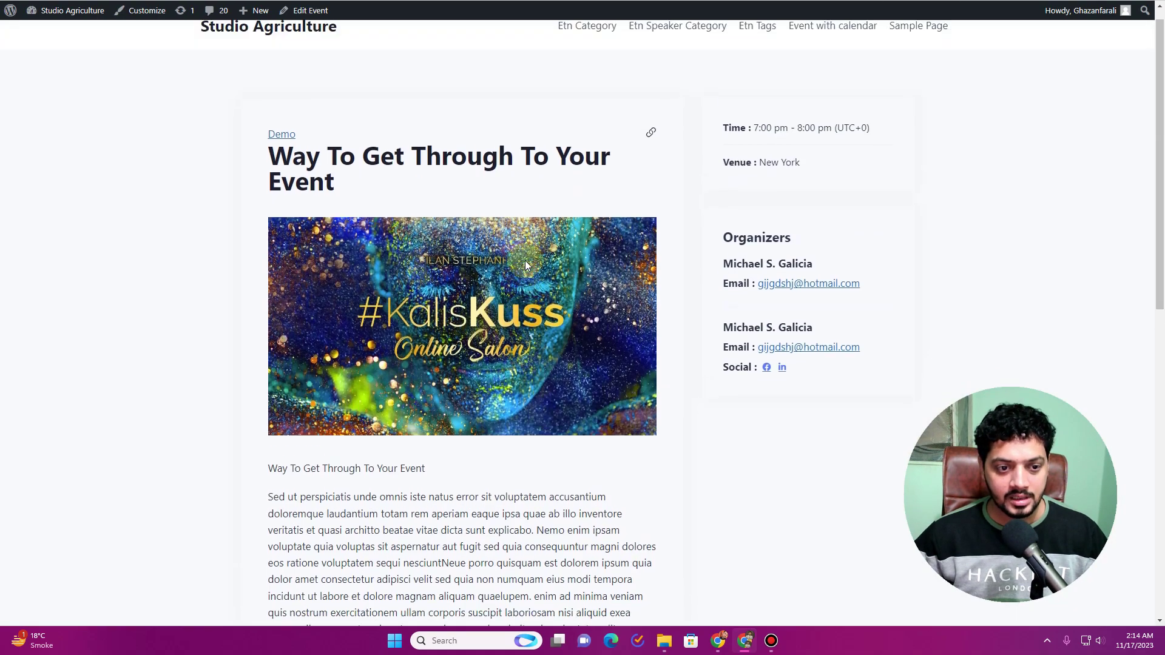
pyautogui.scroll(-8, 526, 261)
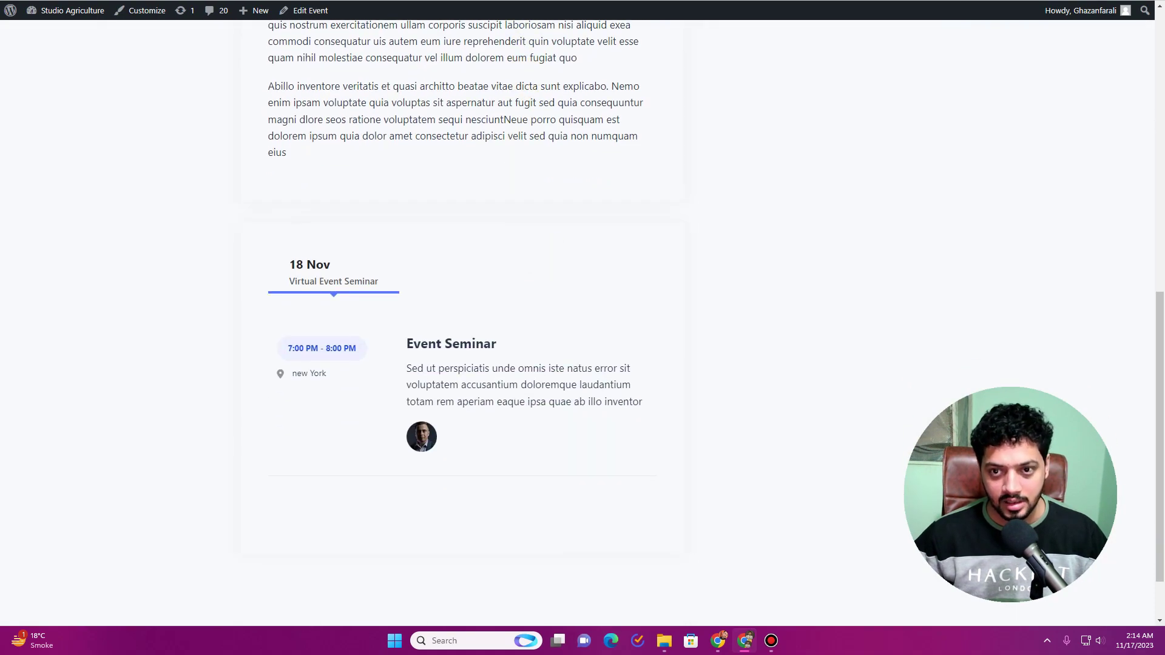
pyautogui.hotkey('ctrl', 'Tab')
pyautogui.click(1061, 230)
# Set the event template back to Template Three and save.
pyautogui.click(1003, 323)
pyautogui.click(1032, 231)
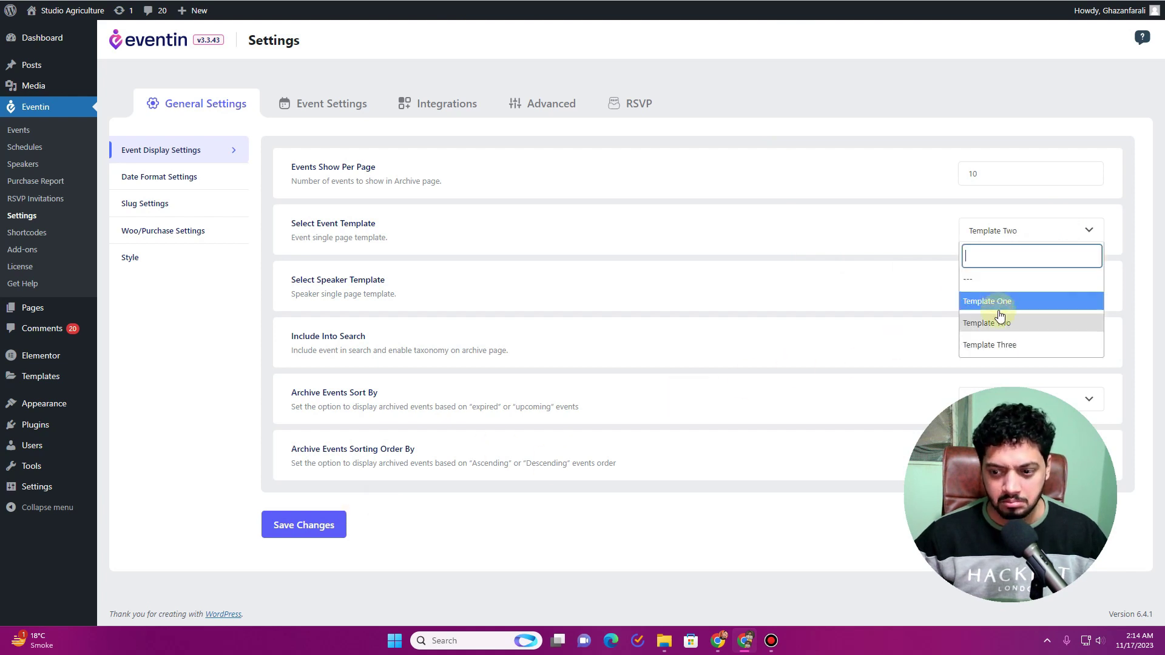
pyautogui.click(1001, 345)
pyautogui.click(278, 523)
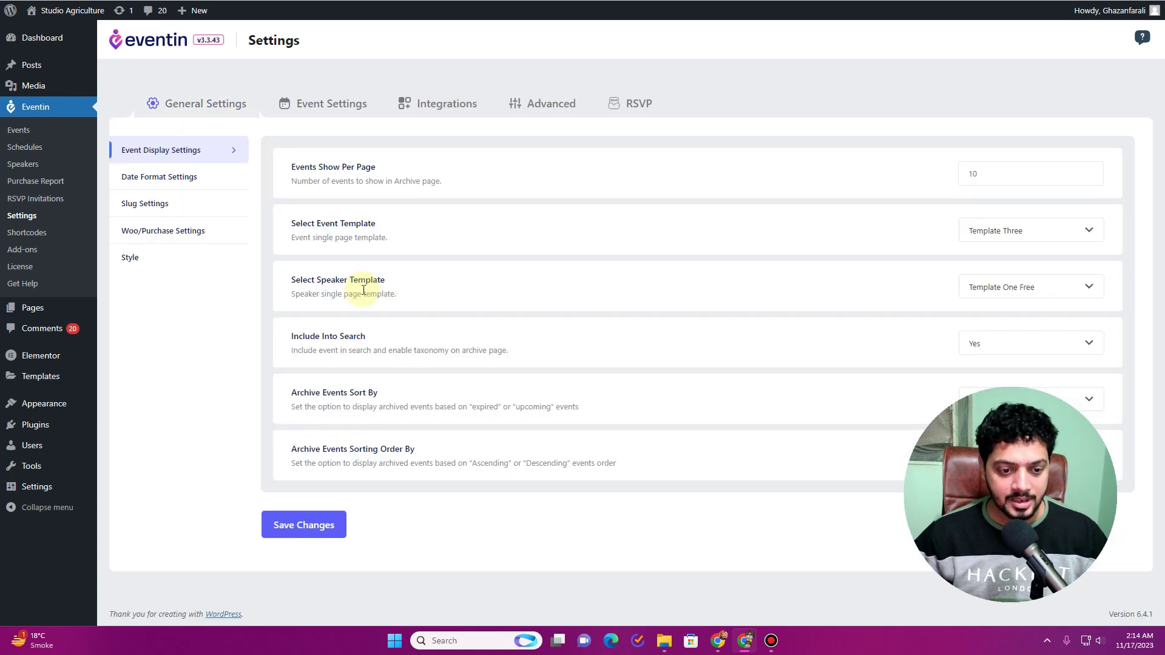
# Save Template One Pro as the speaker template, then browse Slug, Style and Event Settings.
pyautogui.click(1056, 289)
pyautogui.click(1065, 380)
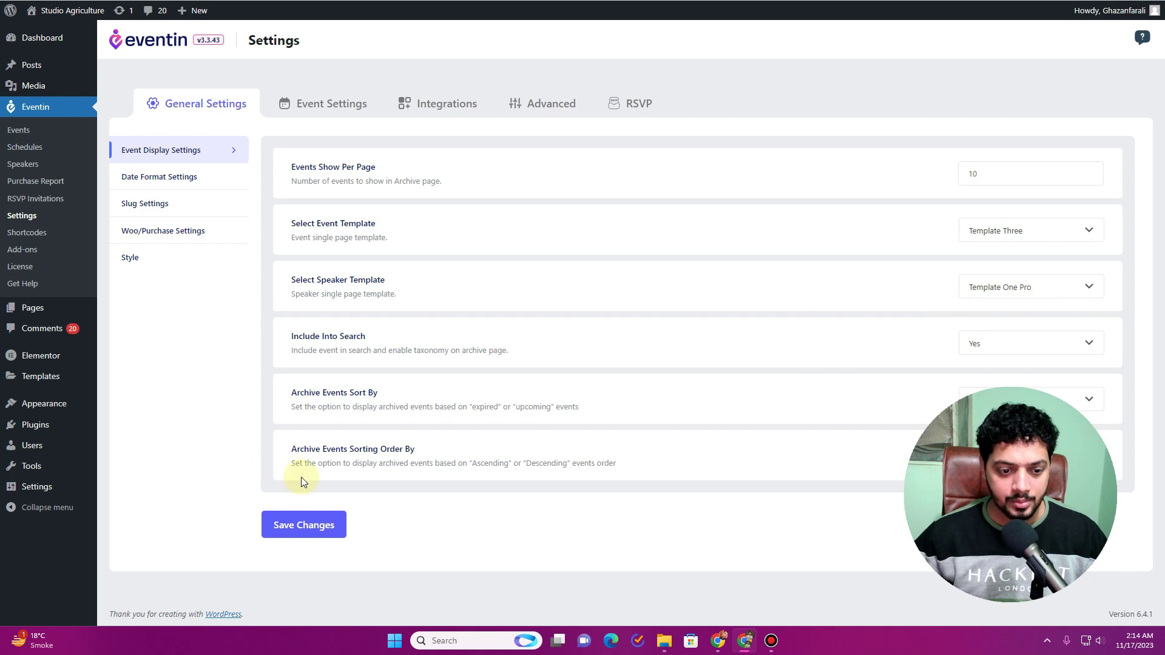
pyautogui.click(311, 523)
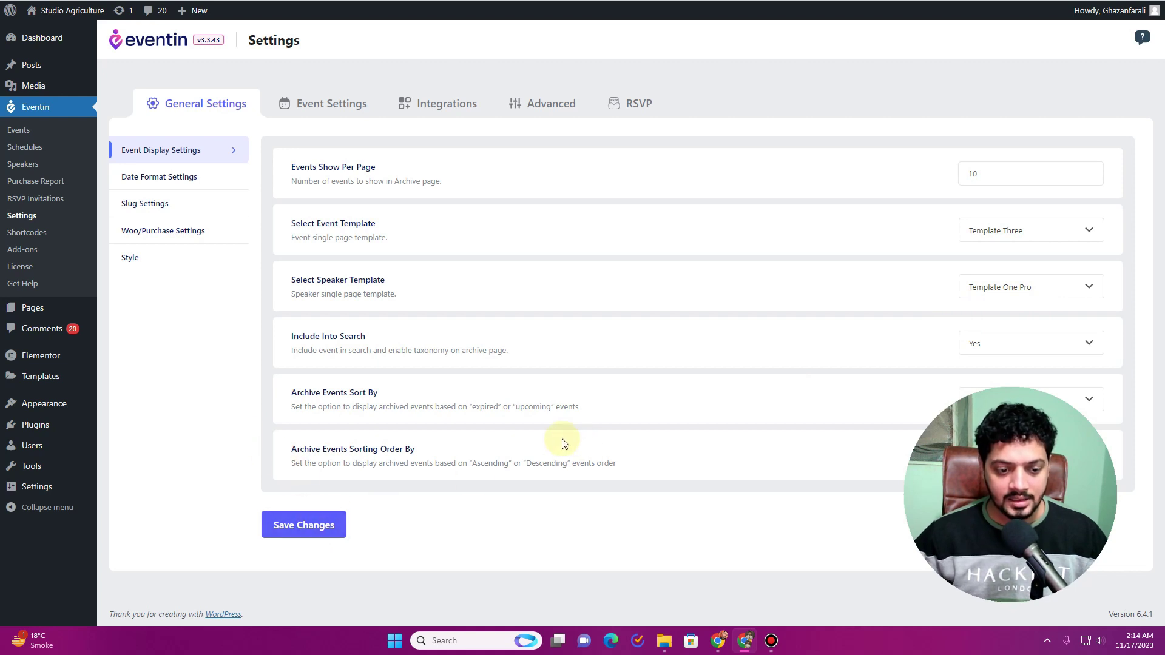
pyautogui.click(151, 204)
pyautogui.click(170, 257)
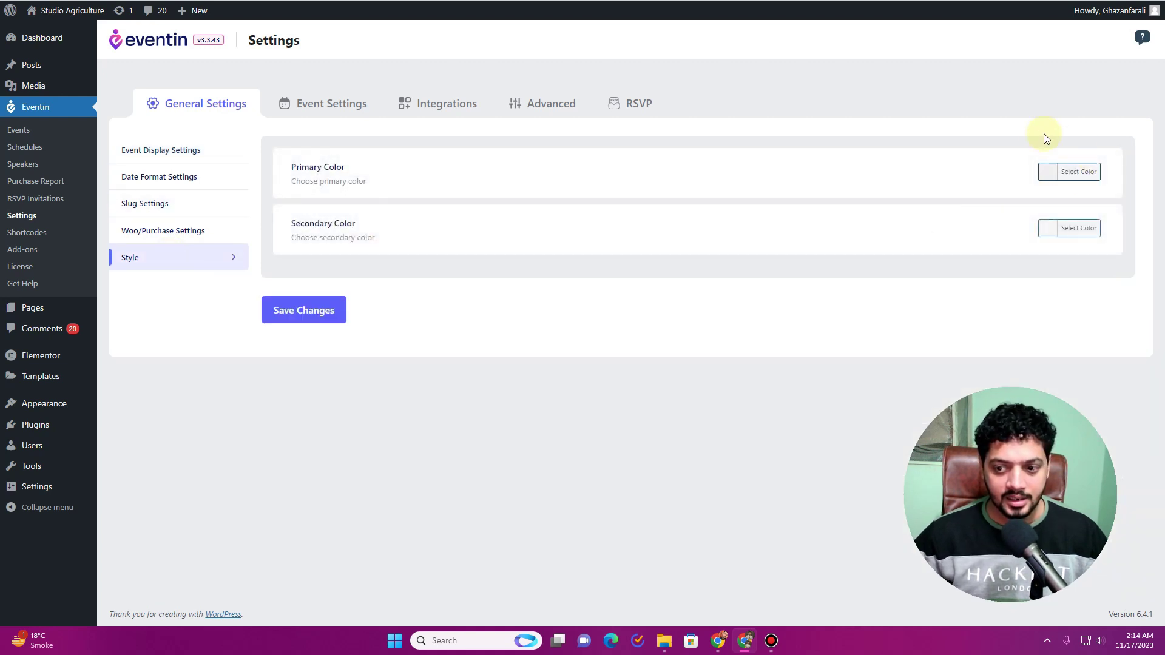
pyautogui.click(345, 108)
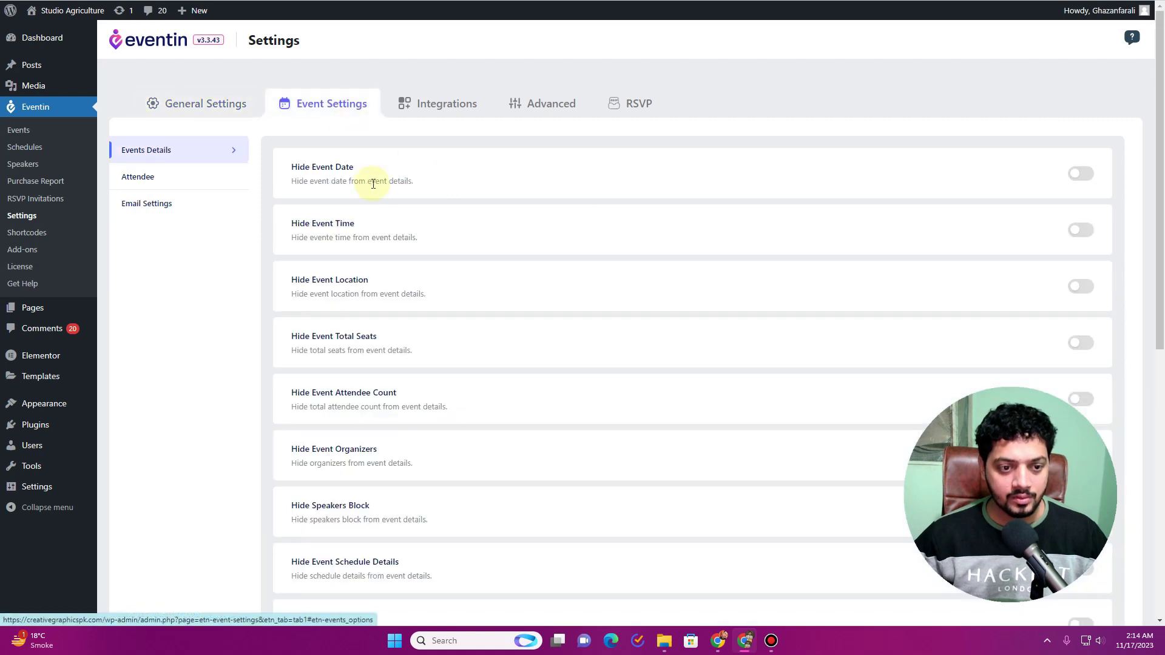
# In Attendee settings, enable attendee registration and require phone and e-mail.
pyautogui.scroll(-7, 372, 194)
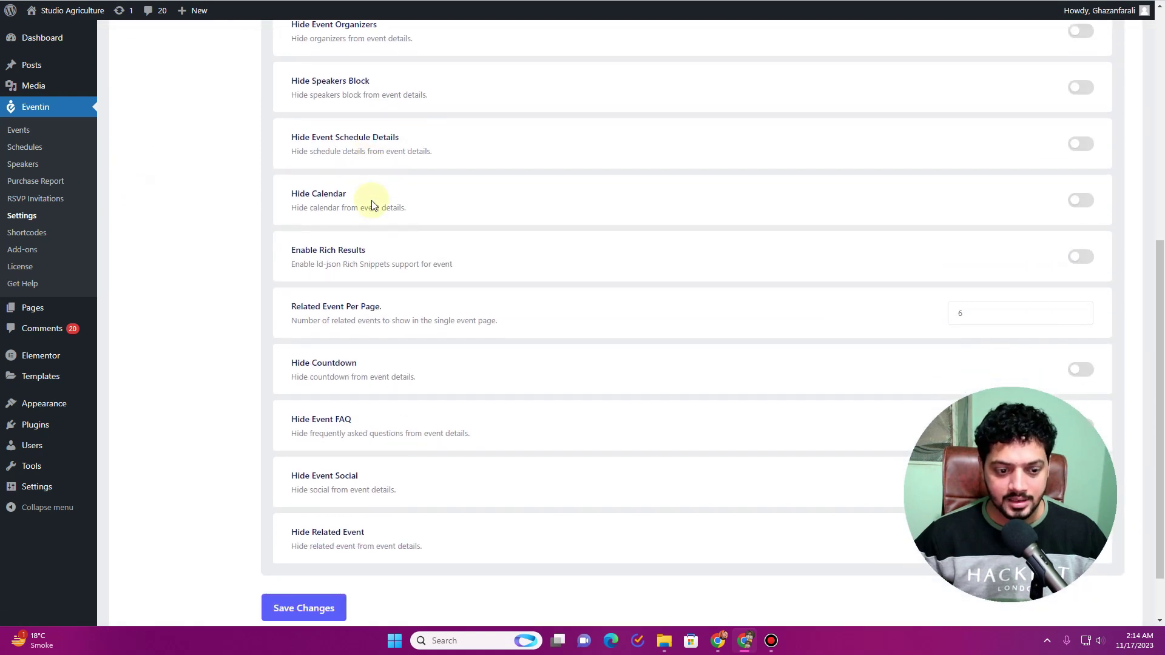
pyautogui.scroll(-1, 372, 199)
pyautogui.scroll(8, 372, 199)
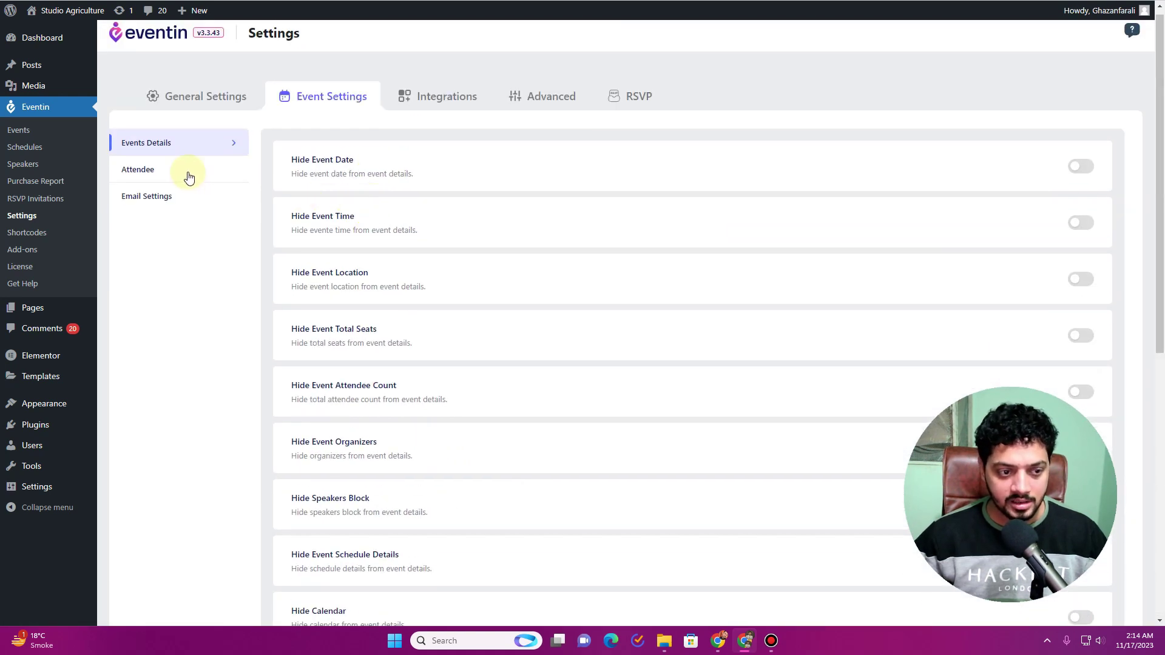
pyautogui.click(187, 176)
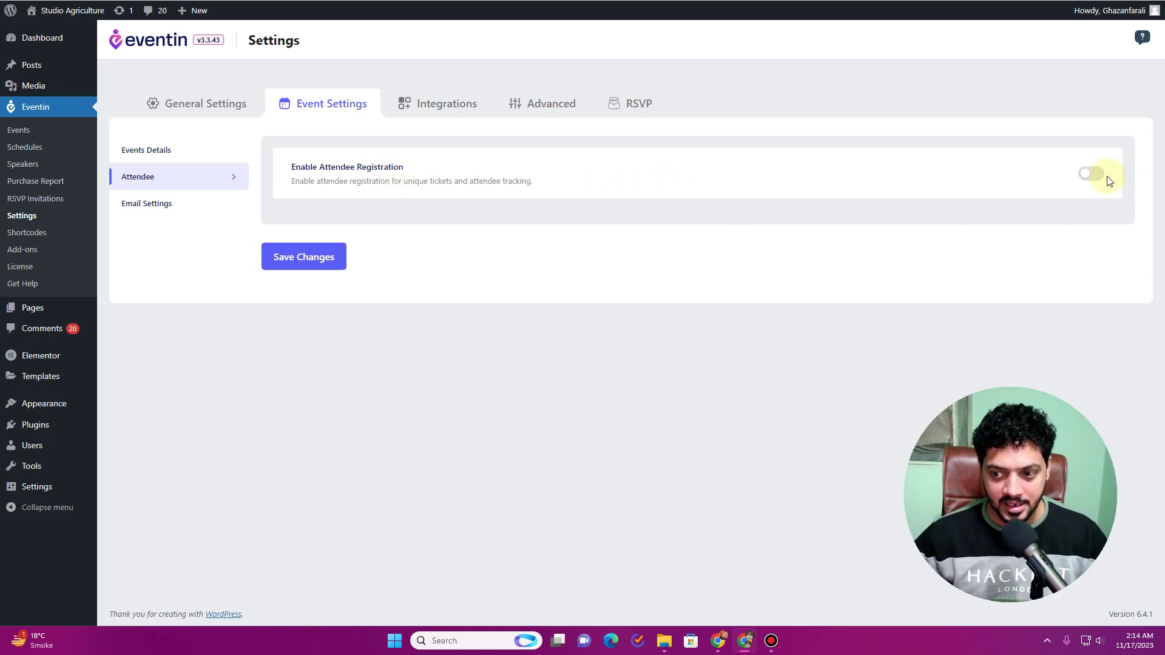
pyautogui.click(1091, 174)
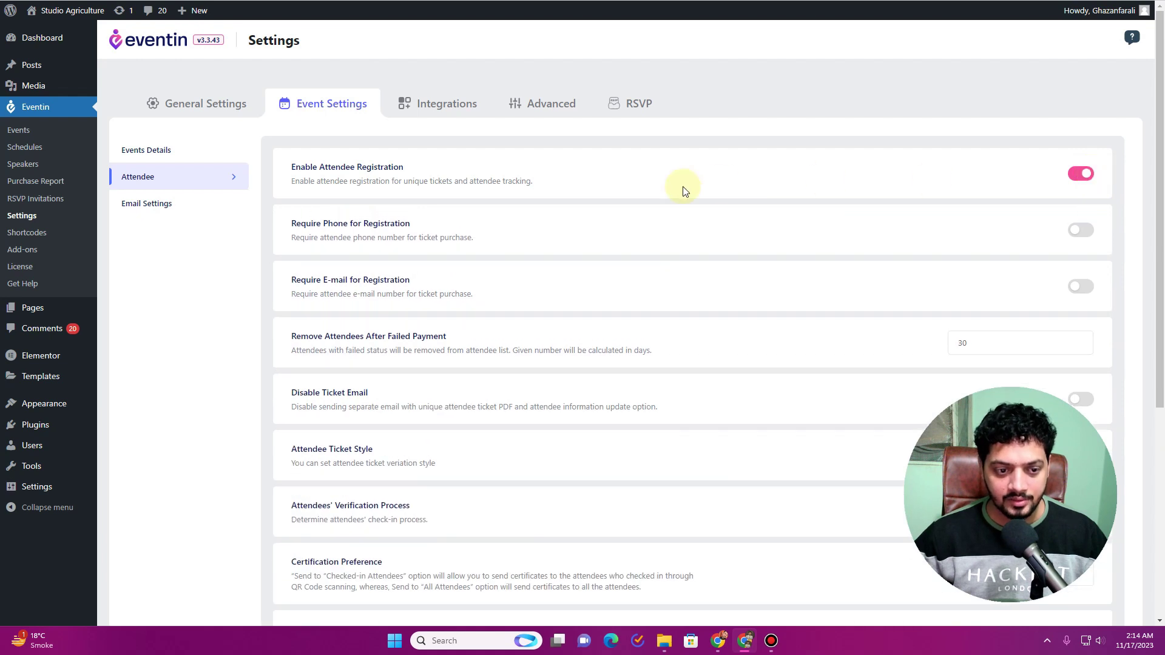
pyautogui.scroll(-2, 683, 187)
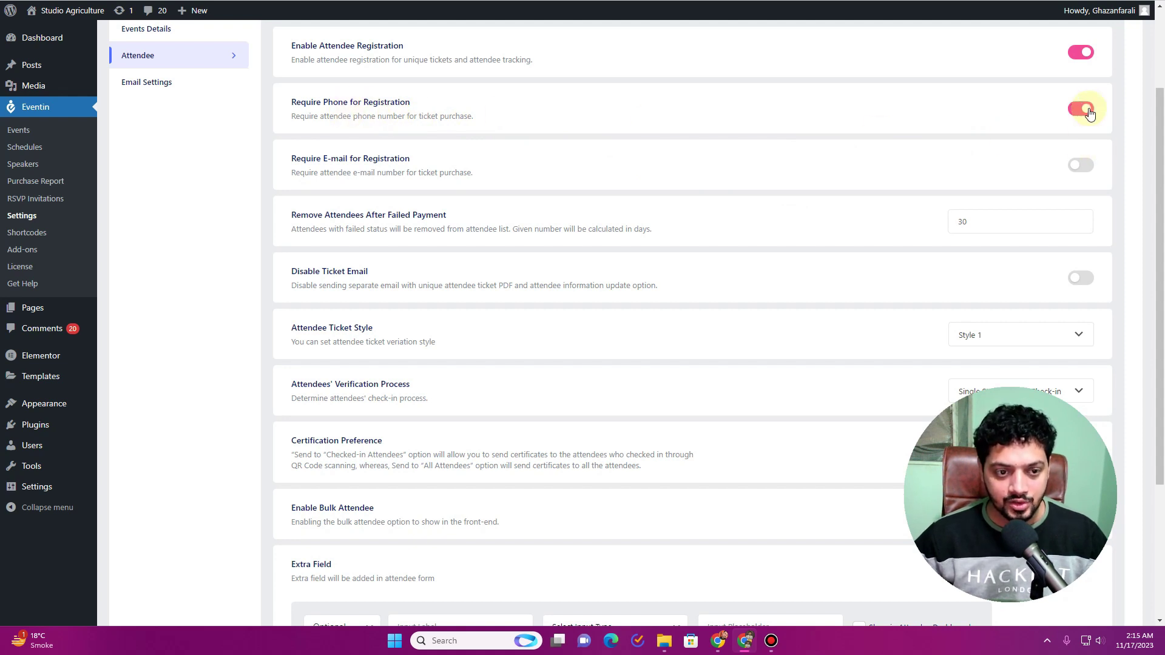
pyautogui.click(1090, 171)
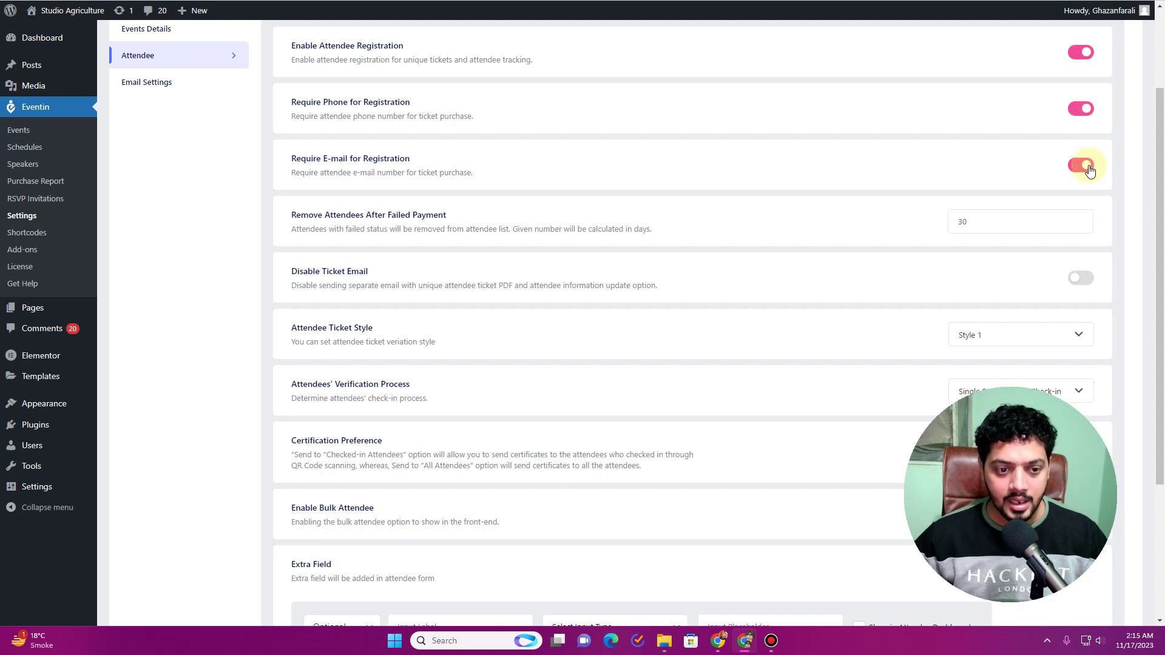
pyautogui.scroll(-2, 915, 161)
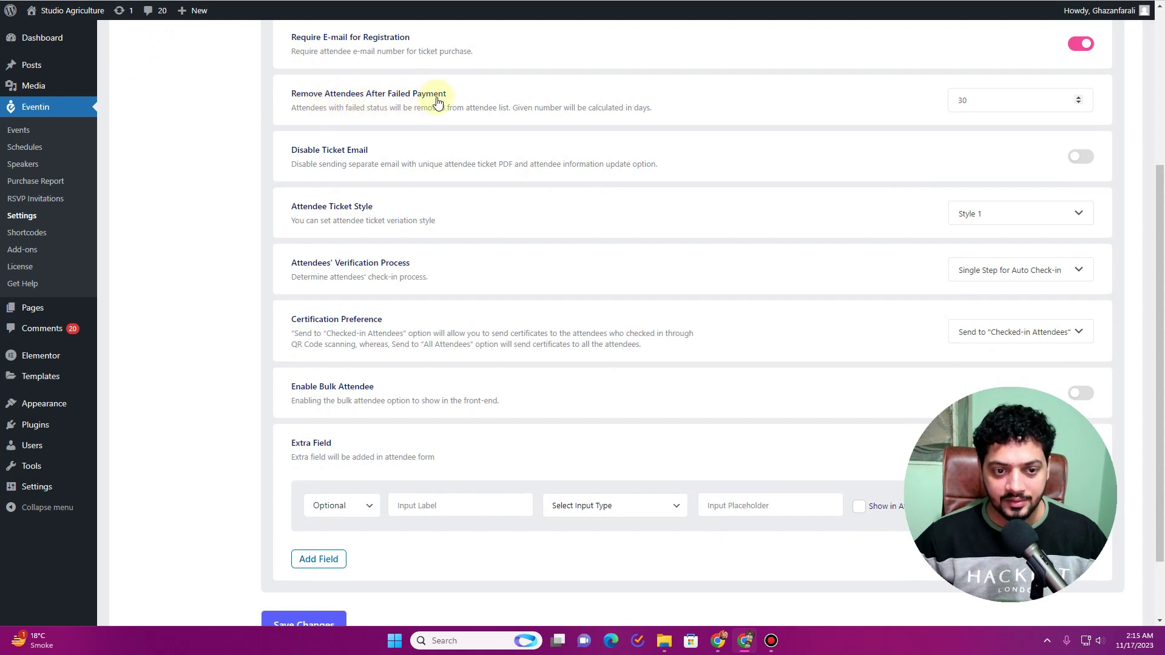
# Keep 30-day attendee removal and Style 1 tickets, then reopen the Attendee settings.
pyautogui.moveTo(973, 104); pyautogui.dragTo(957, 102)
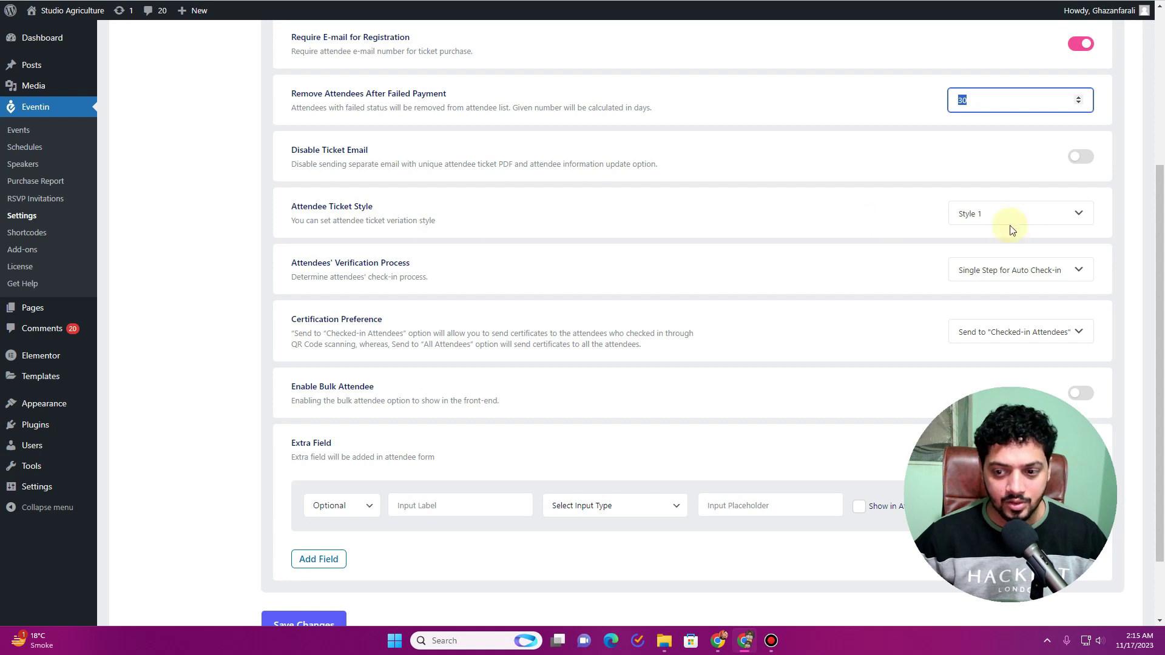
pyautogui.click(1063, 215)
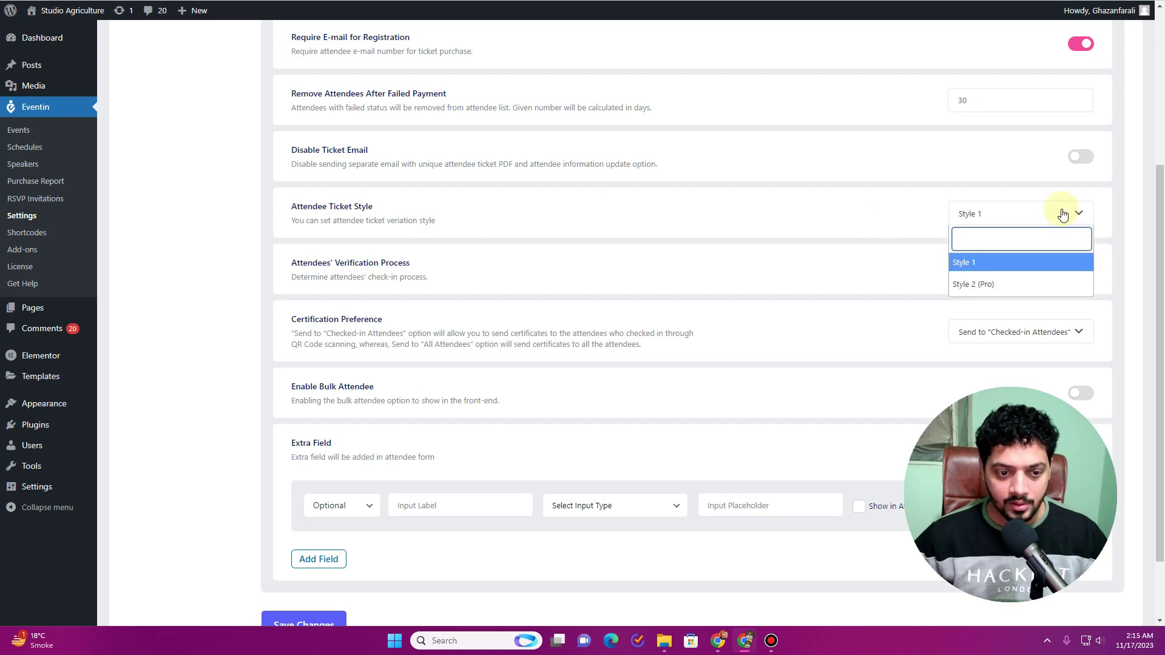
pyautogui.click(1063, 214)
pyautogui.scroll(-2, 583, 219)
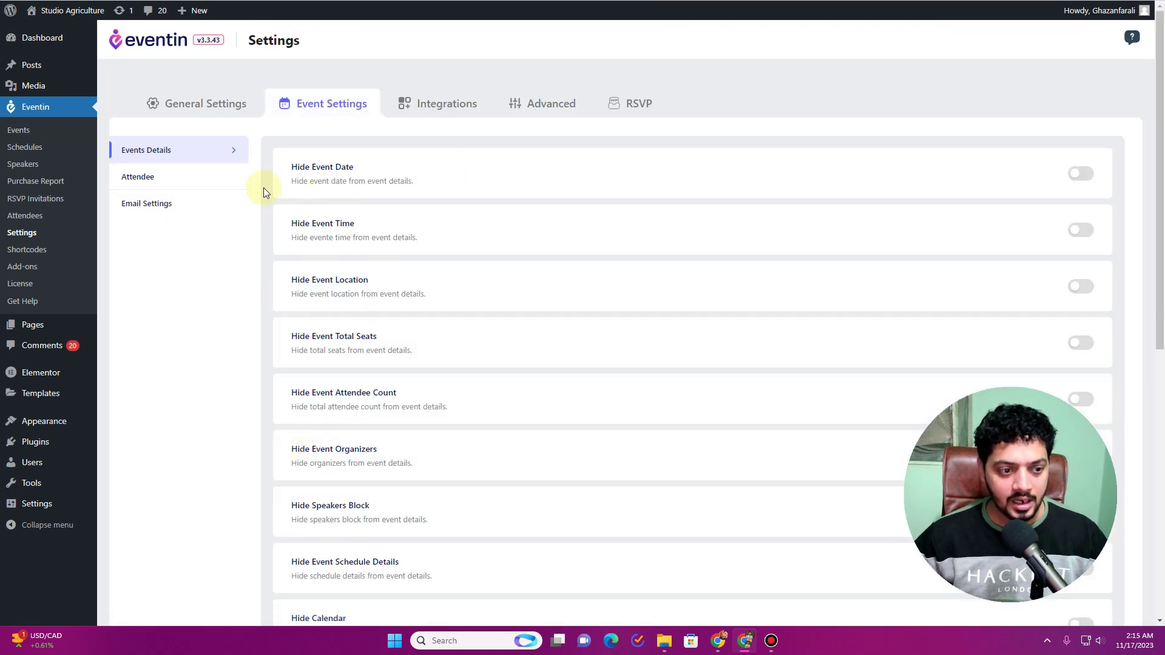
pyautogui.click(196, 182)
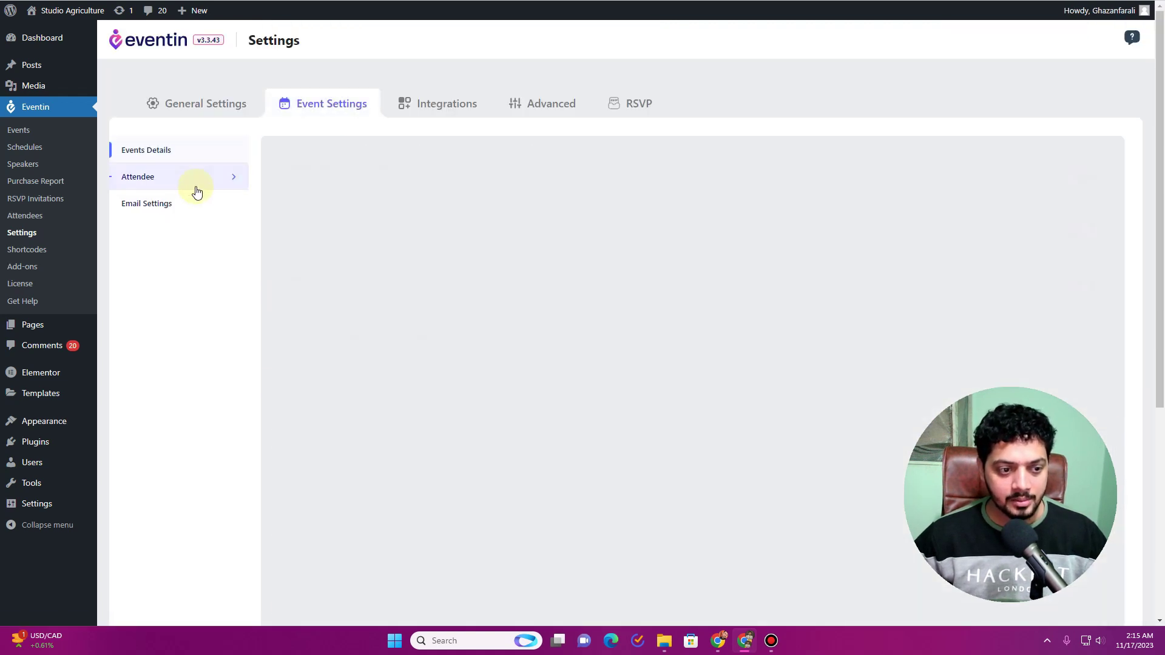
# Open Email Settings, leaving the admin address and reminder-email option unchanged.
pyautogui.click(191, 206)
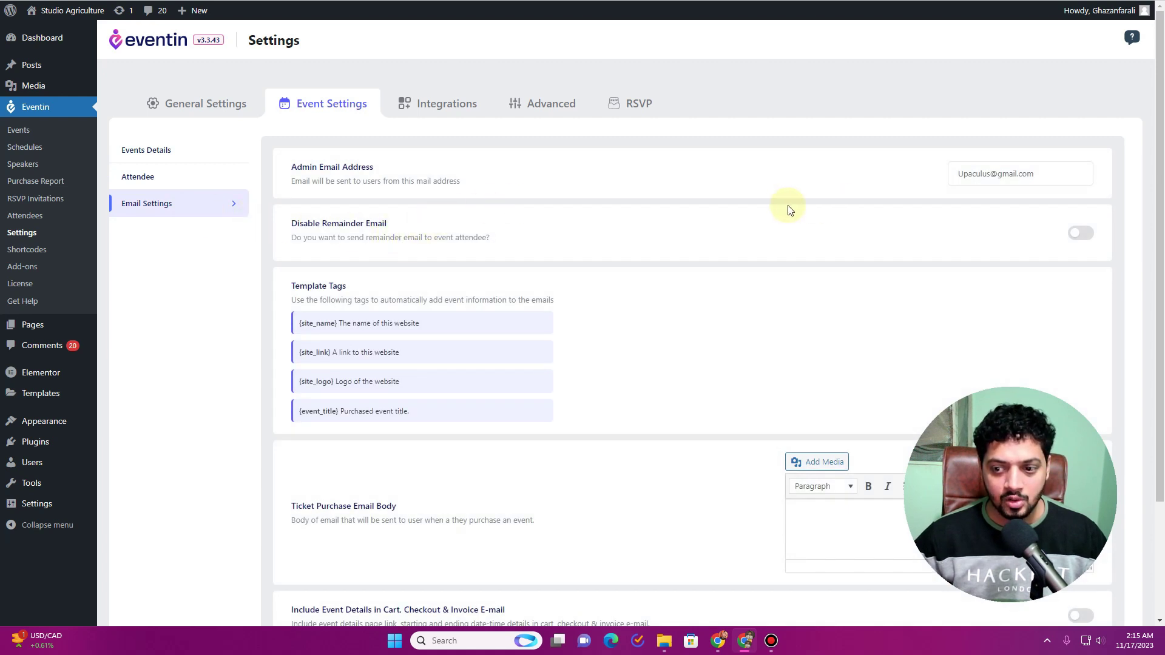
pyautogui.click(984, 174)
pyautogui.moveTo(1045, 174); pyautogui.dragTo(897, 174)
pyautogui.click(820, 185)
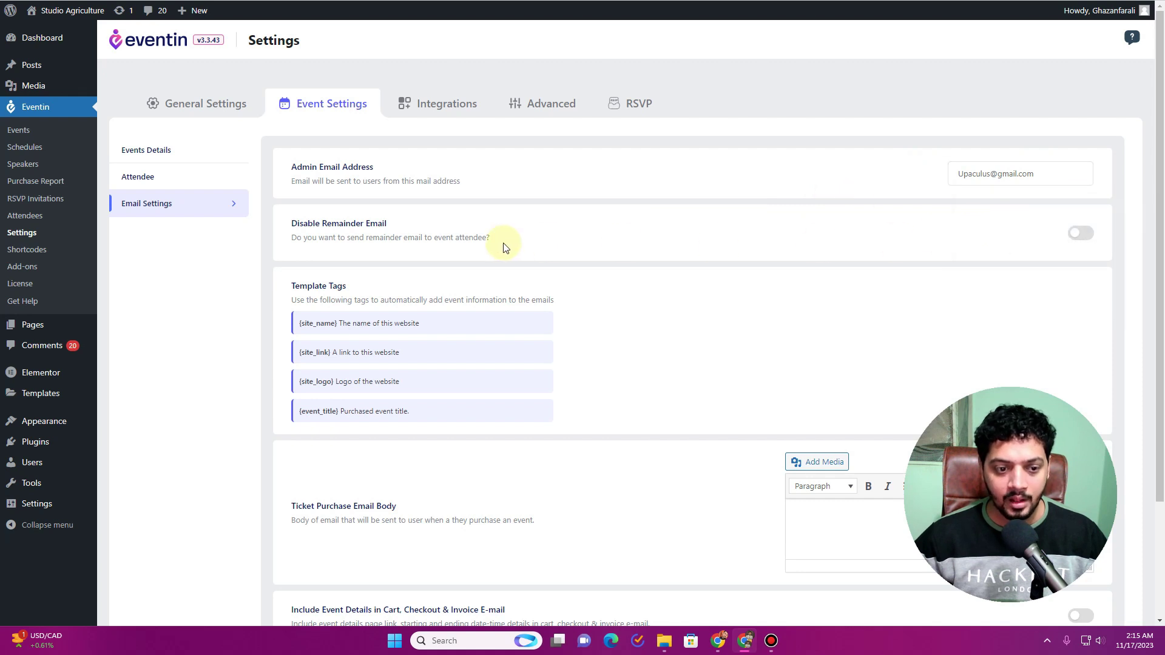
pyautogui.scroll(-1, 520, 236)
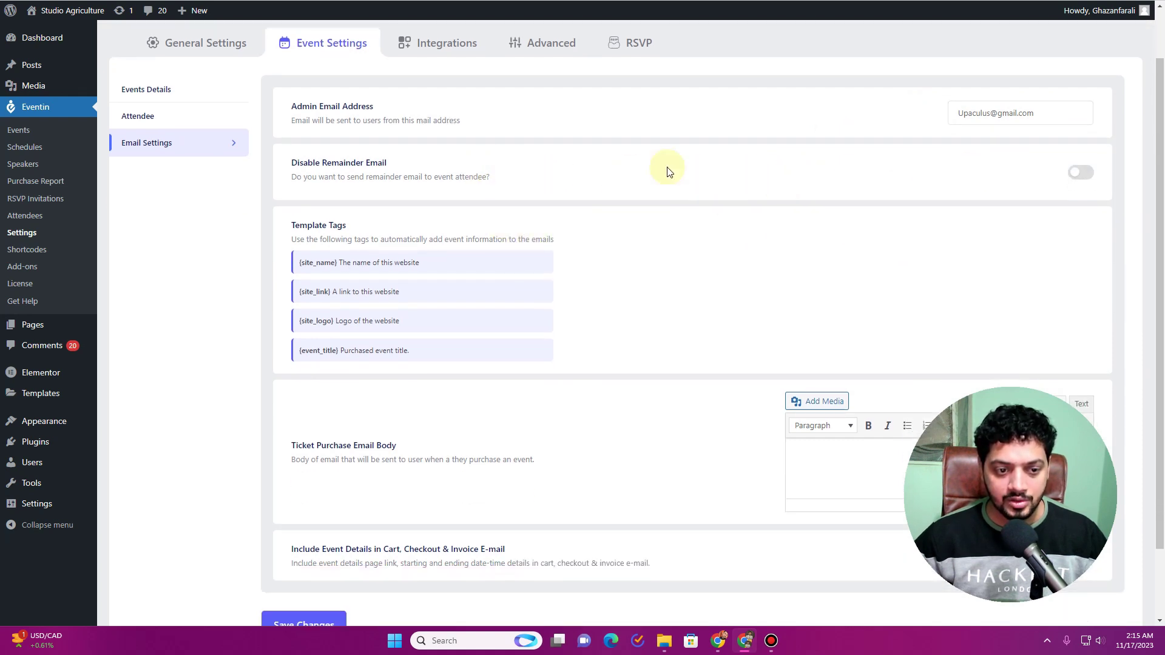
pyautogui.click(1080, 173)
pyautogui.click(1081, 173)
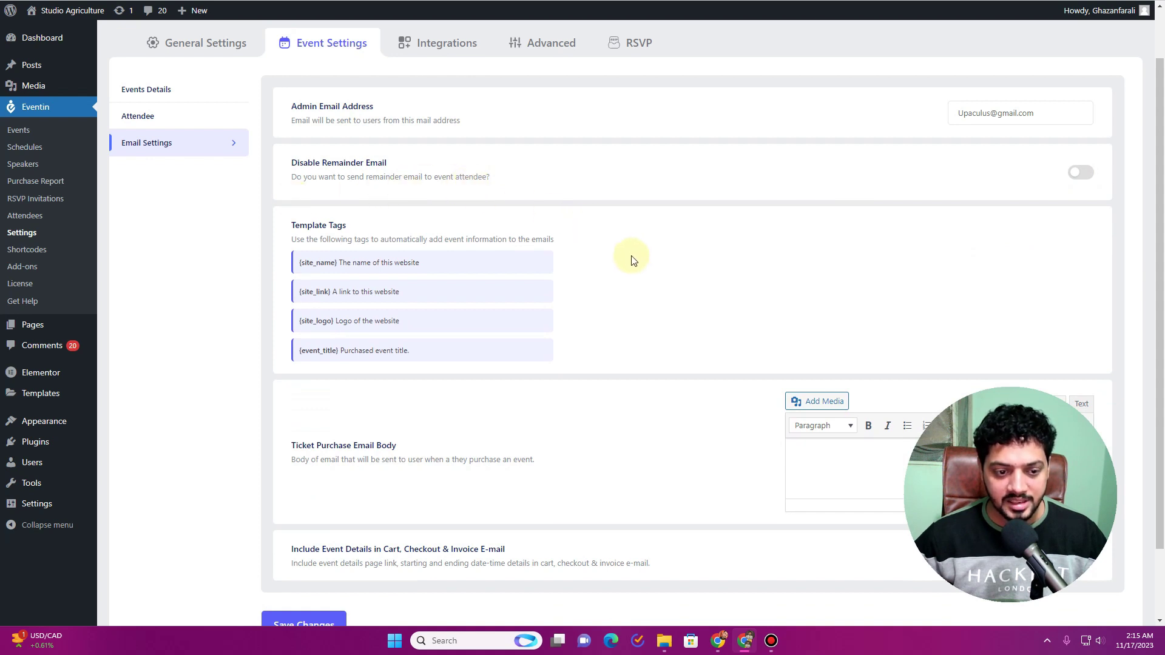
pyautogui.scroll(-2, 583, 253)
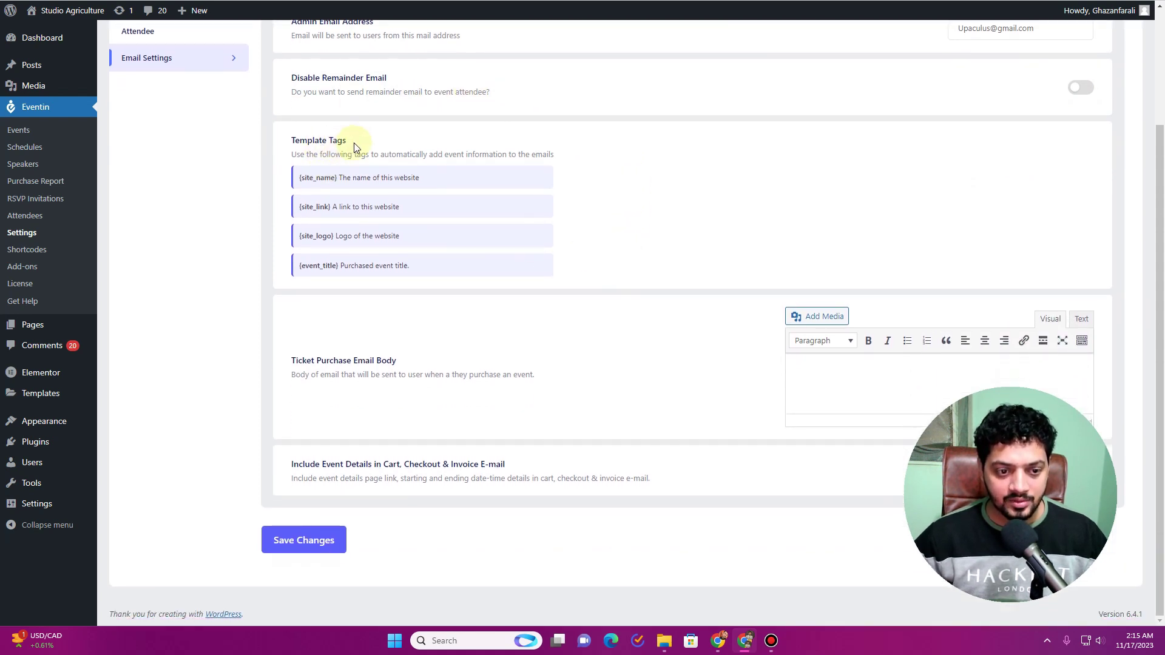
pyautogui.click(809, 386)
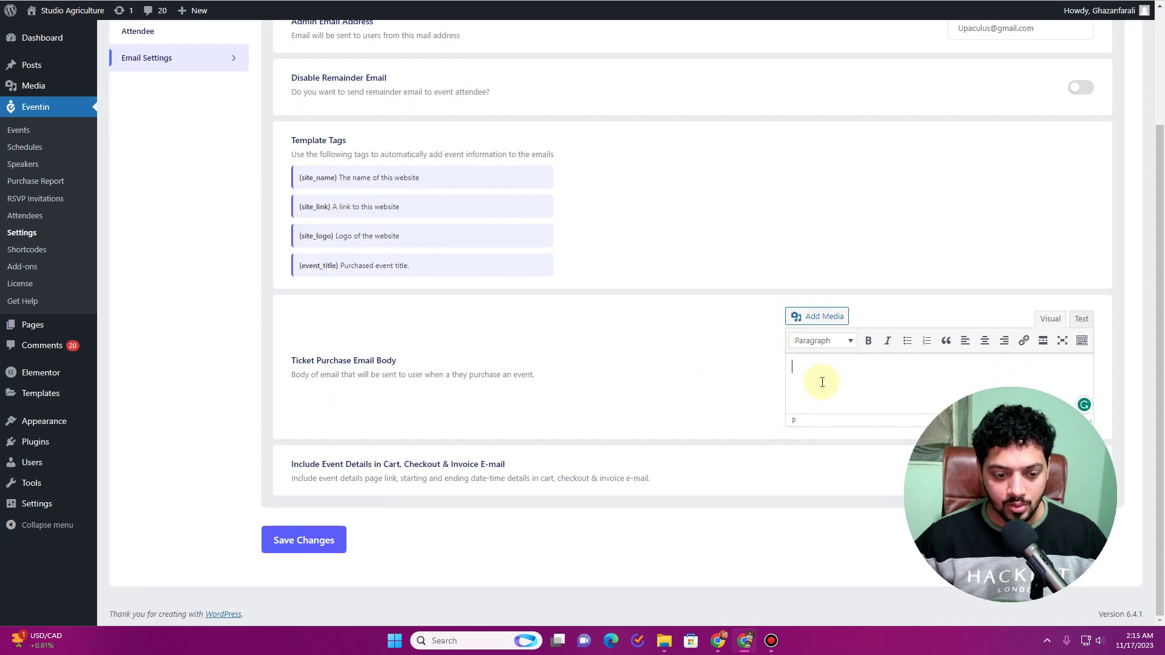
# Paste the {site_name} tag after Name: in the ticket purchase email body.
pyautogui.click(309, 550)
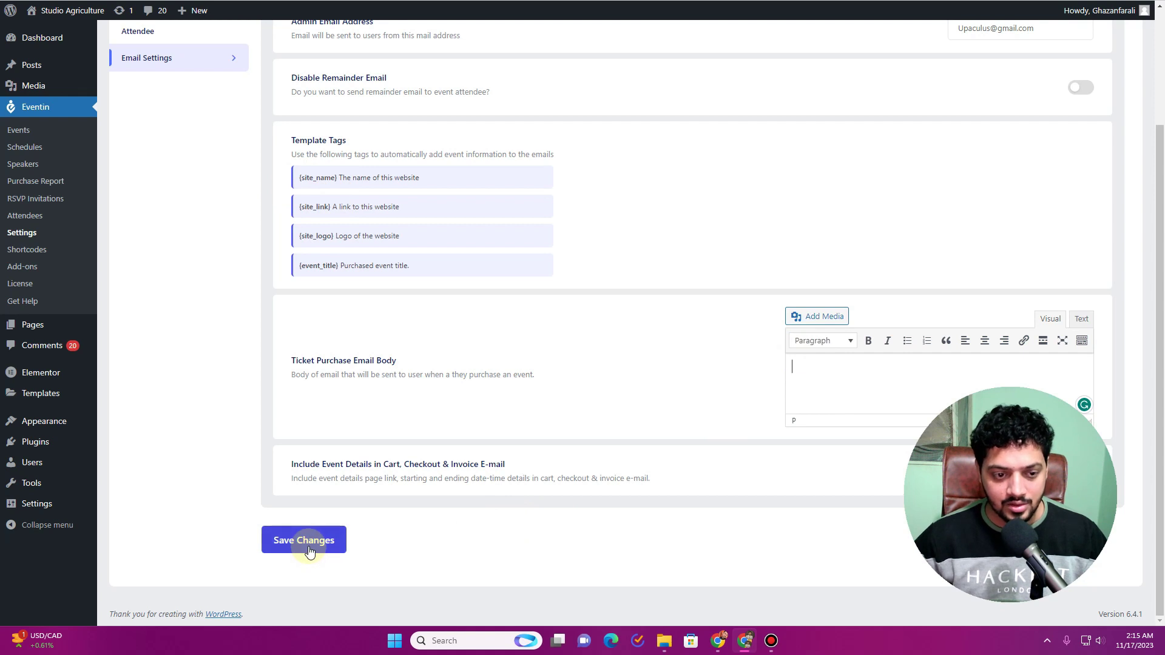
pyautogui.doubleClick(339, 178)
pyautogui.hotkey('ctrl', 'c')
pyautogui.click(806, 381)
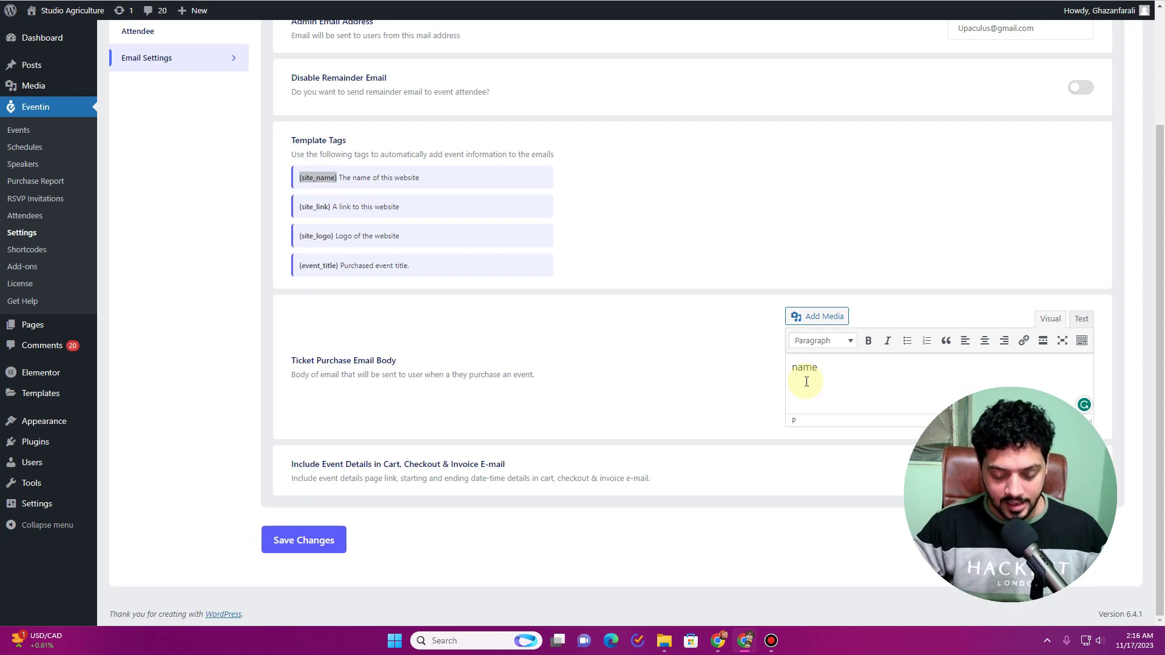
pyautogui.hotkey('ctrl', 'v')
pyautogui.press('Home')
pyautogui.press('Delete')
pyautogui.write('N')
pyautogui.write('link:')
# Insert {site_link} after Sitelink: and {event_title} after Event:, then save.
pyautogui.moveTo(332, 206); pyautogui.dragTo(298, 207)
pyautogui.hotkey('ctrl', 'c')
pyautogui.click(848, 384)
pyautogui.hotkey('ctrl', 'v')
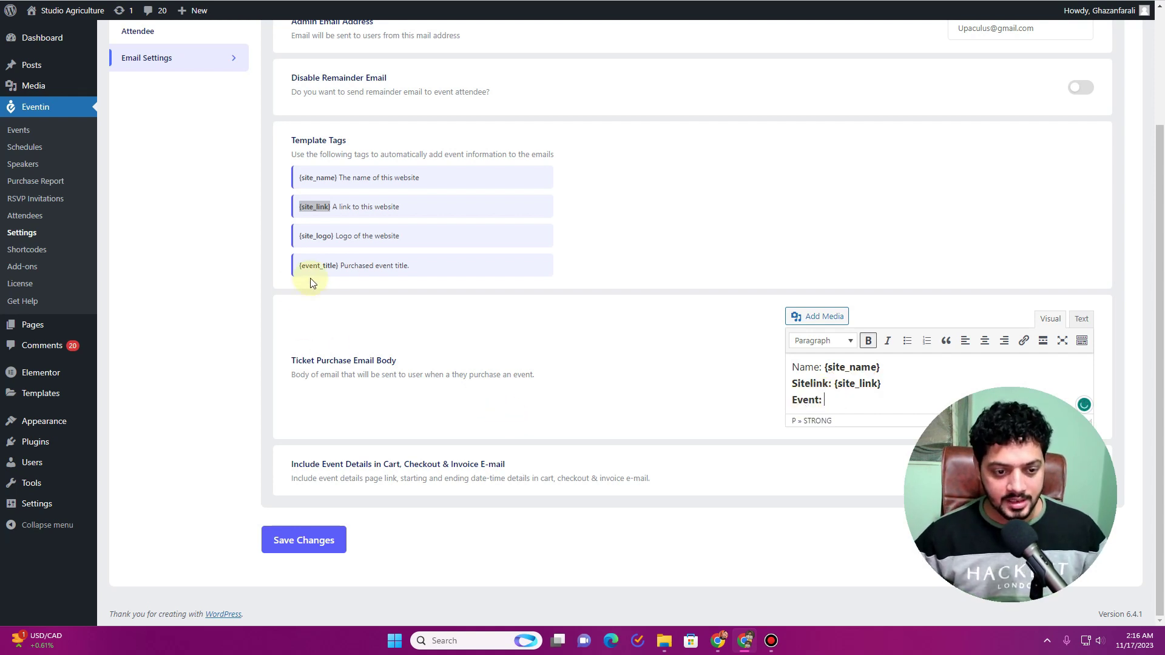
pyautogui.click(338, 265)
pyautogui.moveTo(338, 265); pyautogui.dragTo(292, 267)
pyautogui.hotkey('ctrl', 'c')
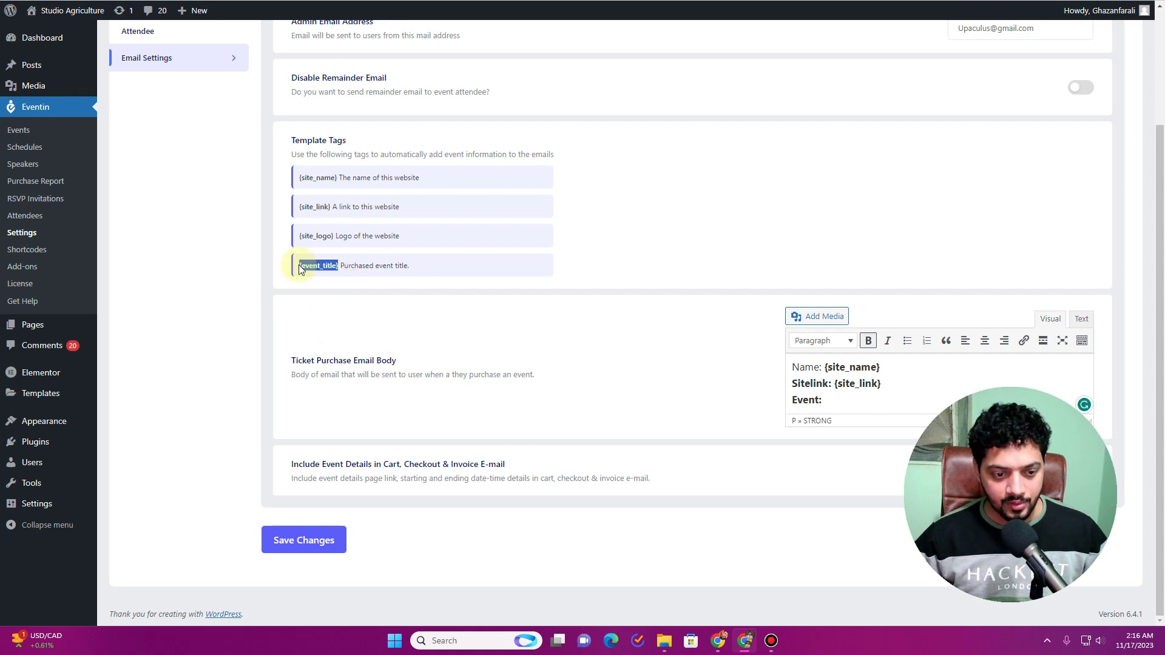
pyautogui.click(848, 399)
pyautogui.hotkey('ctrl', 'v')
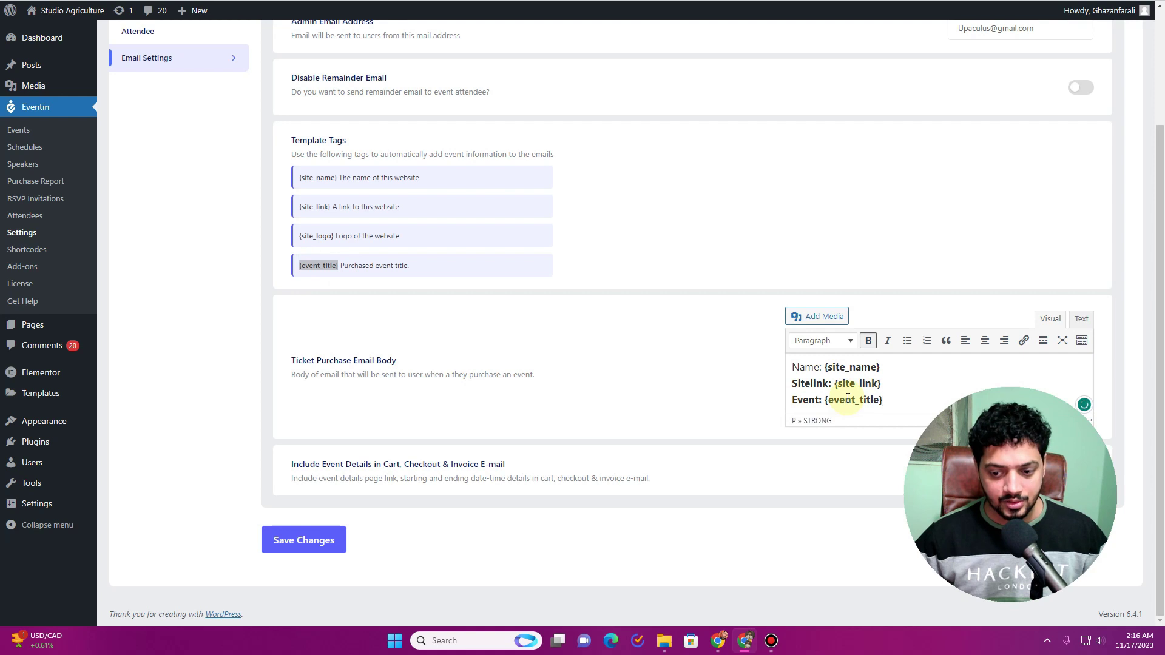
pyautogui.click(315, 546)
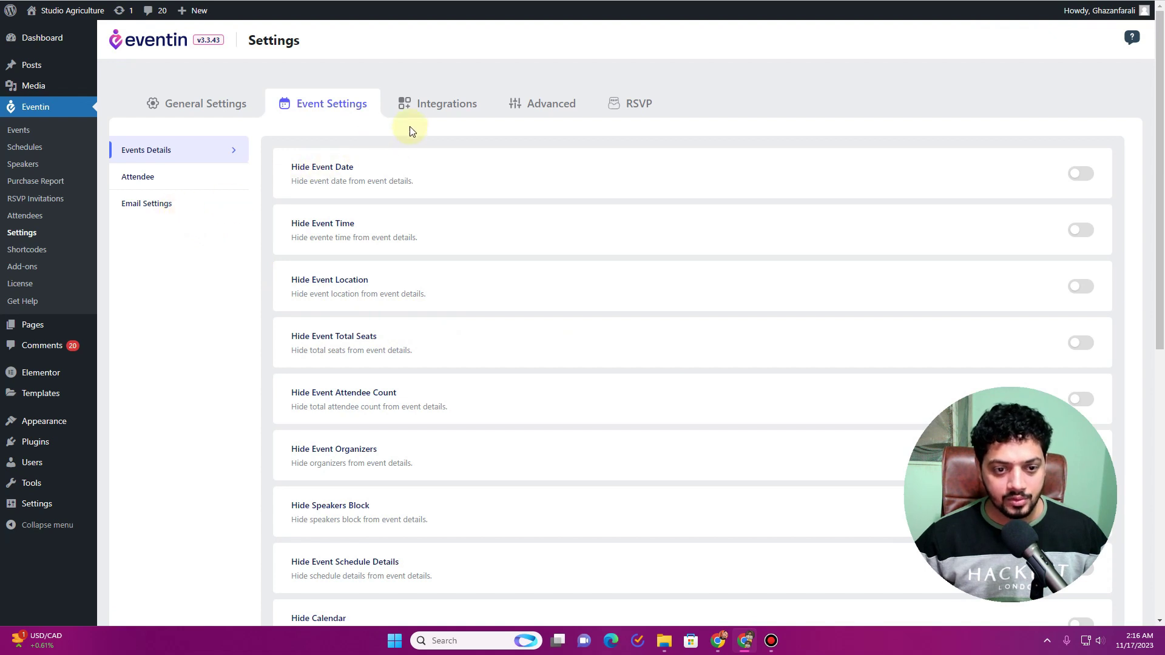
# Review the Google Map, Google Meet and Zoom integration settings, then go to Eventin Shortcodes.
pyautogui.click(425, 114)
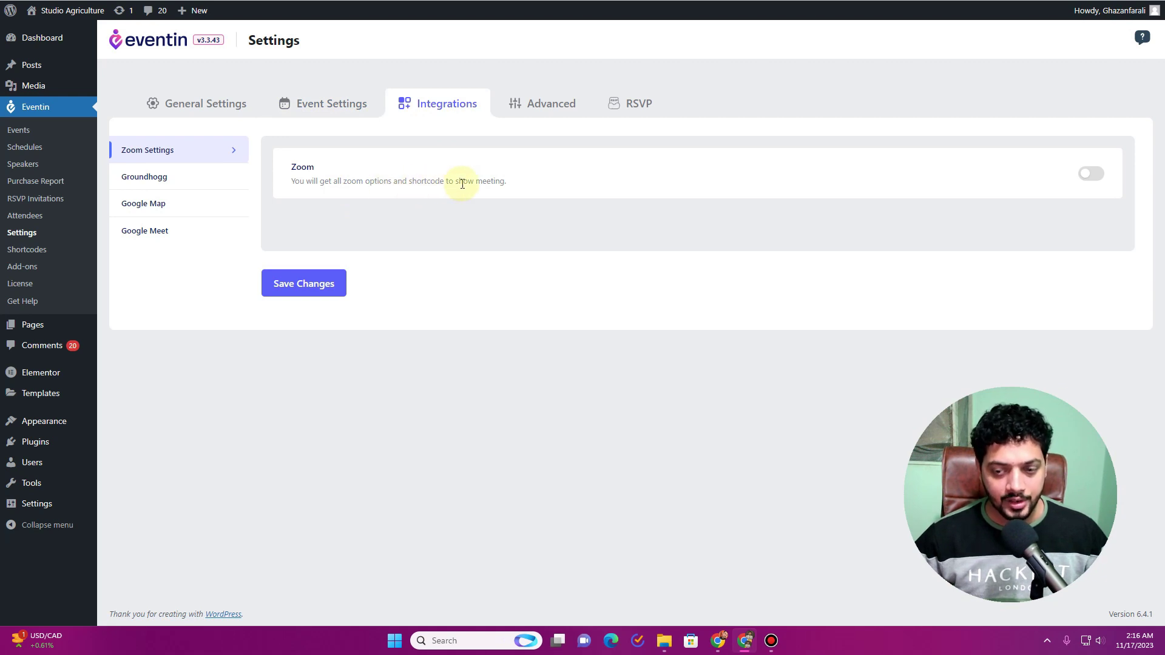
pyautogui.click(175, 203)
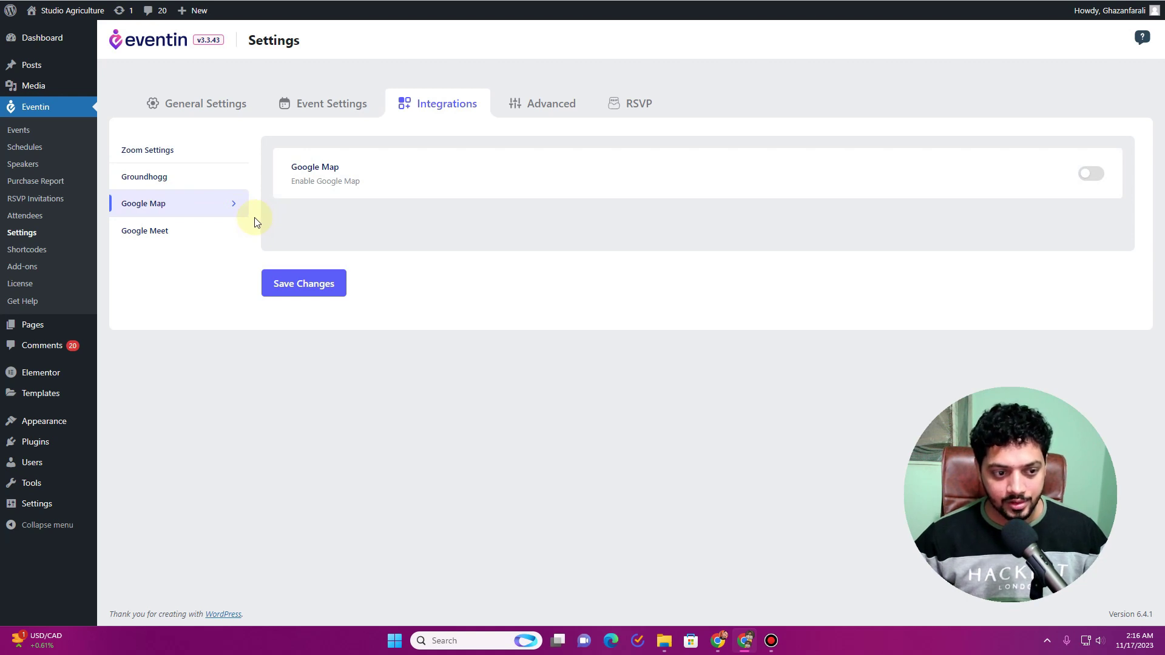
pyautogui.click(220, 231)
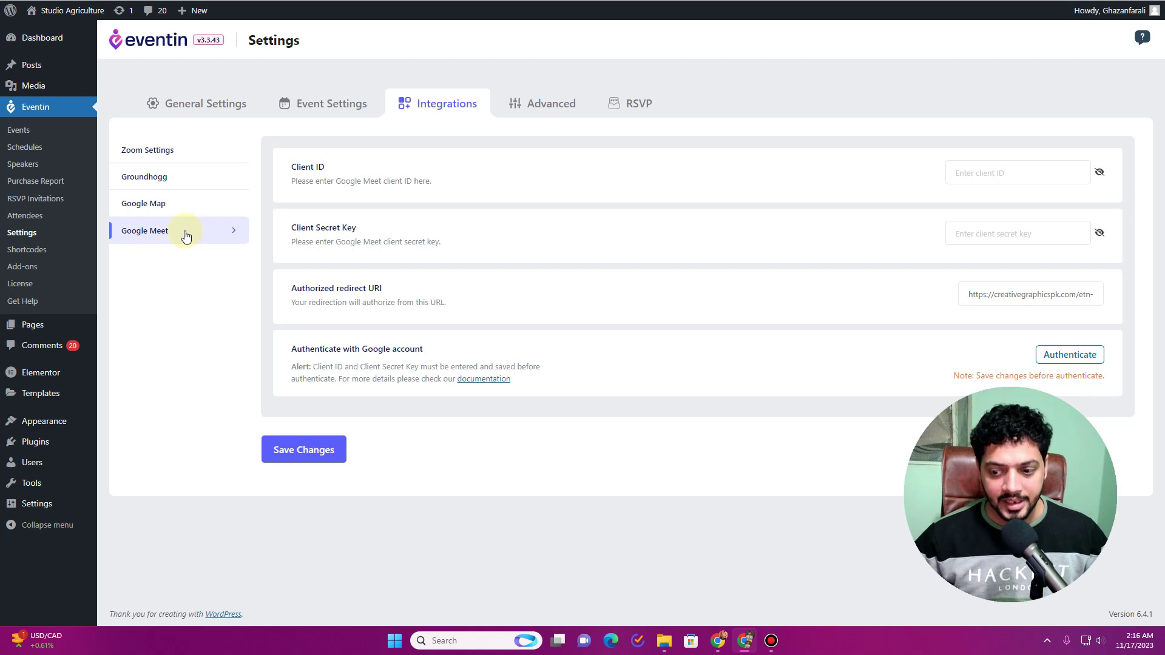
pyautogui.click(182, 154)
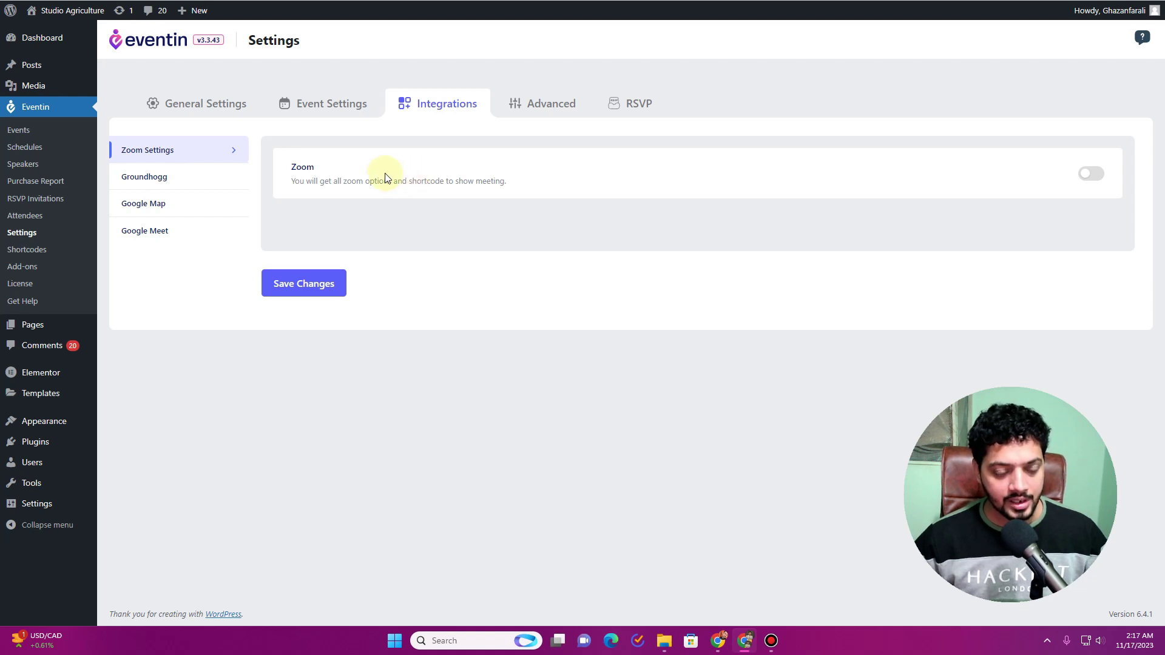
pyautogui.click(43, 249)
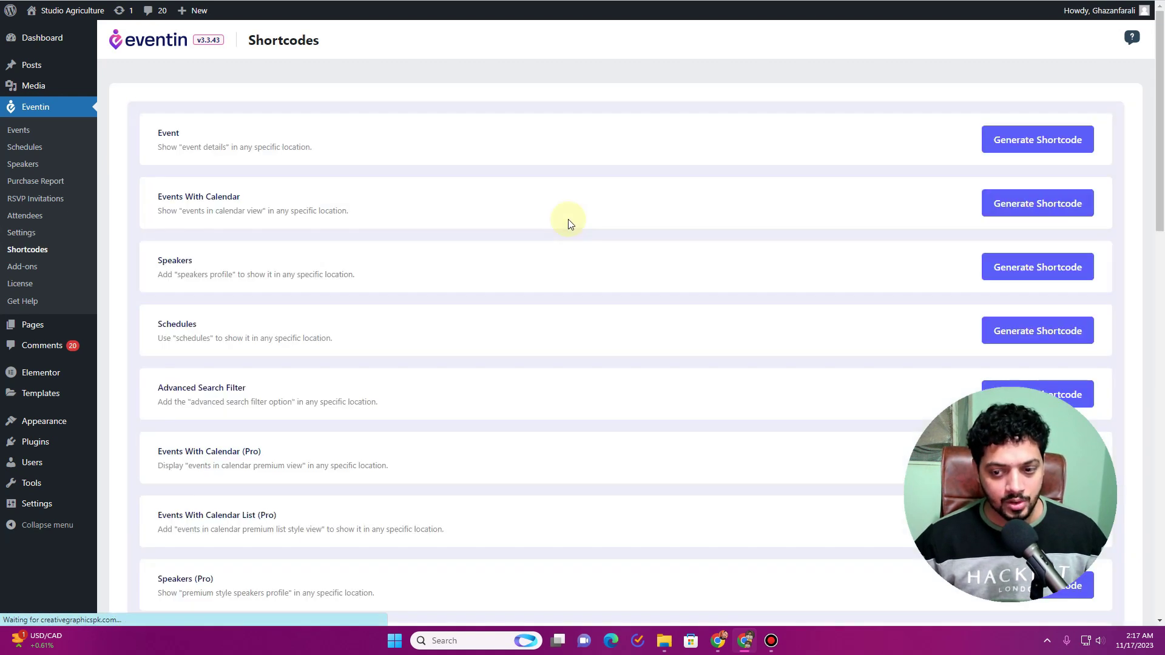
# Scroll the Shortcodes list, highlighting the (Pro) labels on Event Certificate and Event Frontend Dashboard.
pyautogui.scroll(-5, 570, 219)
pyautogui.scroll(-12, 580, 182)
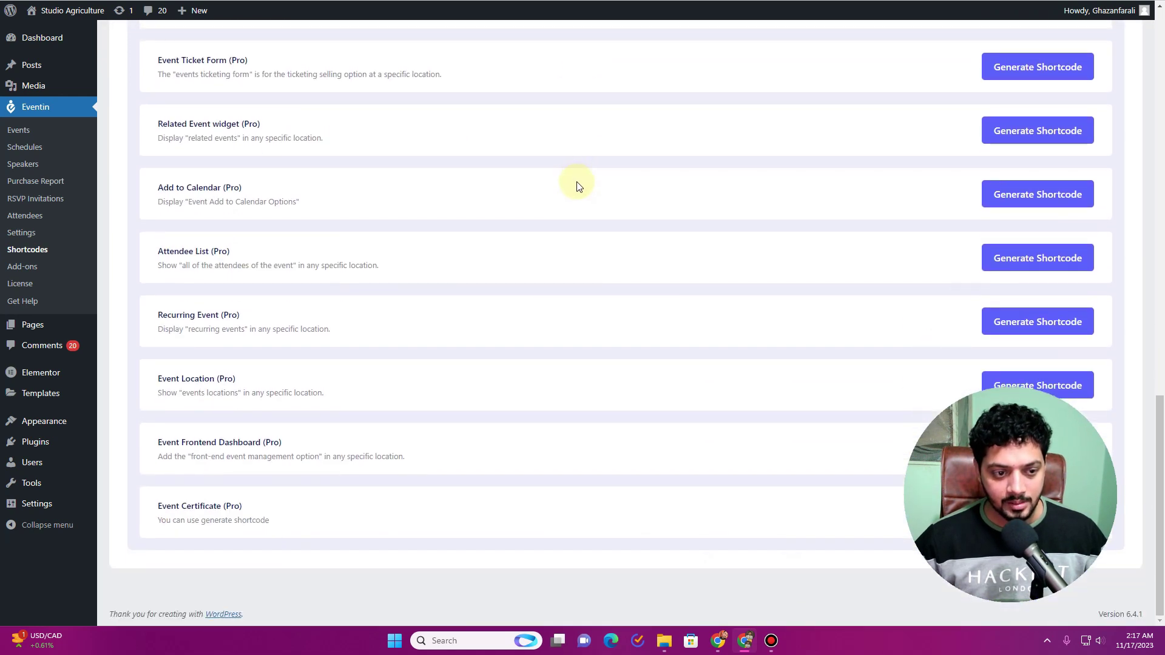
pyautogui.moveTo(243, 506); pyautogui.dragTo(225, 510)
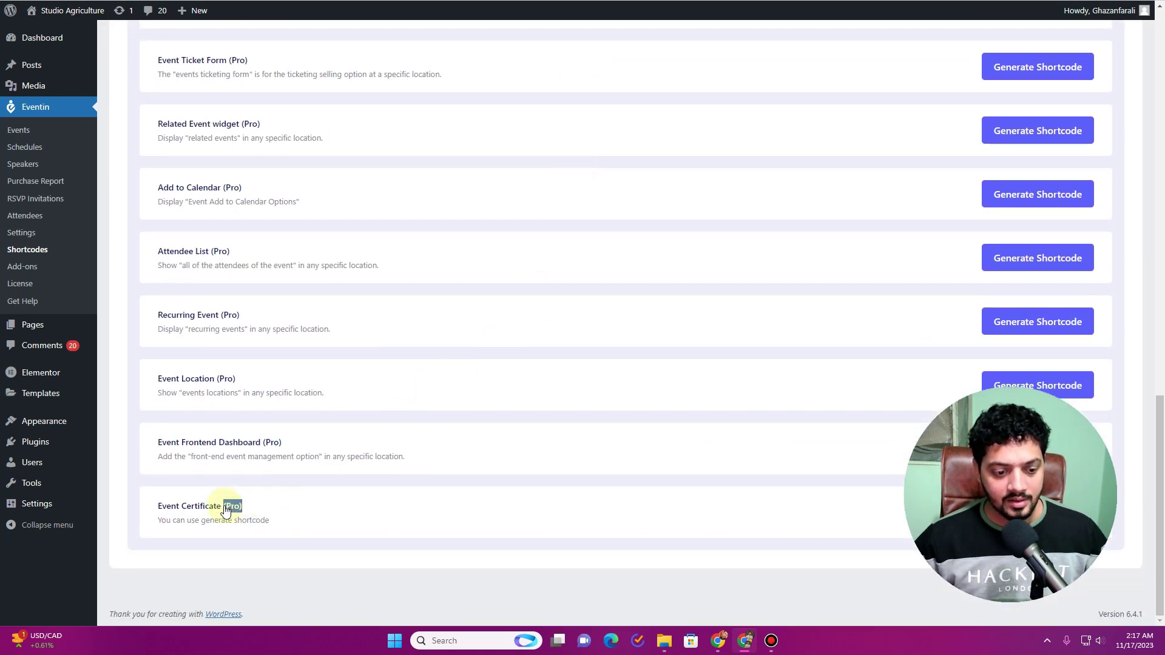
pyautogui.moveTo(286, 447); pyautogui.dragTo(266, 444)
pyautogui.moveTo(270, 382); pyautogui.dragTo(223, 381)
pyautogui.scroll(6, 294, 395)
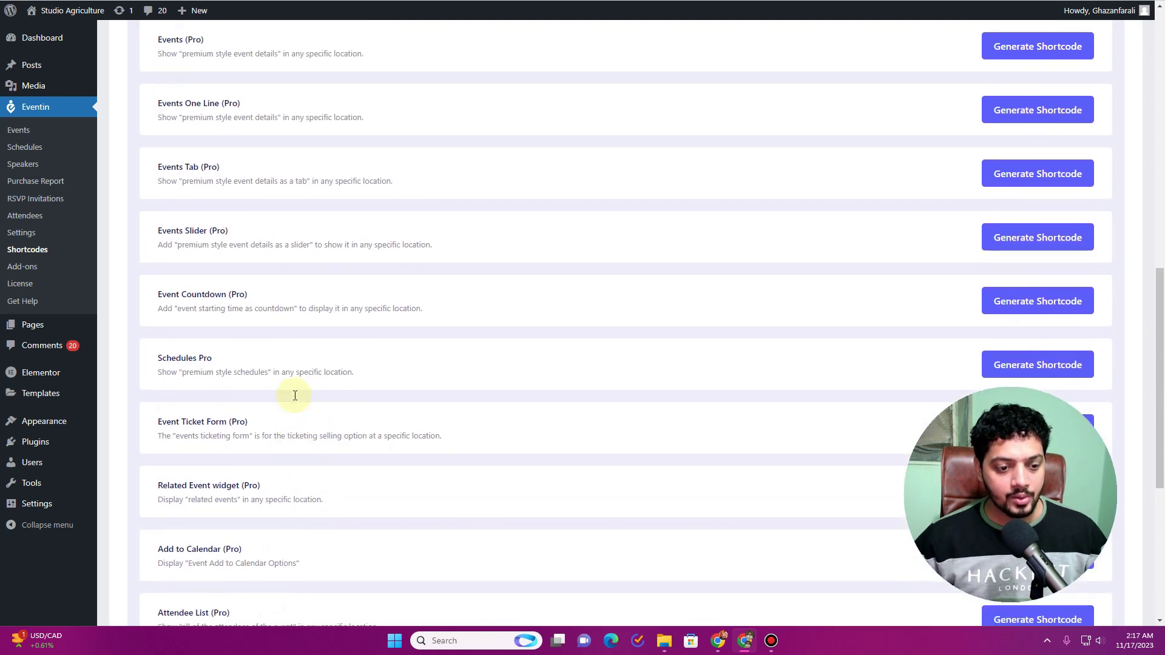
pyautogui.scroll(1, 295, 396)
pyautogui.scroll(6, 295, 397)
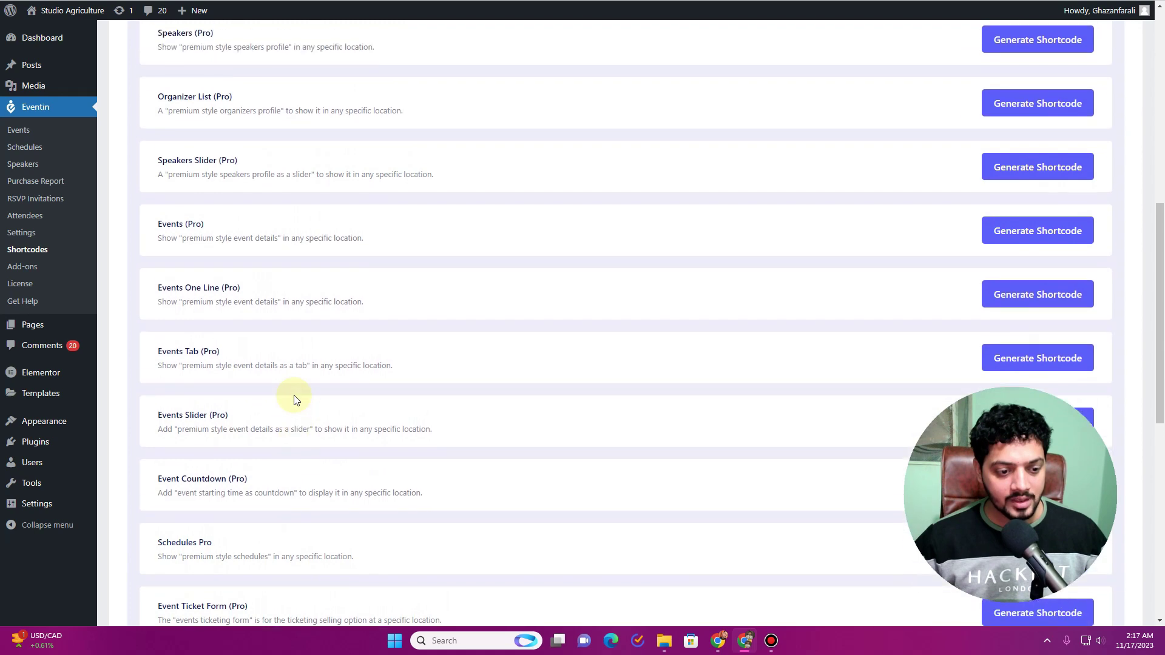
pyautogui.scroll(6, 294, 395)
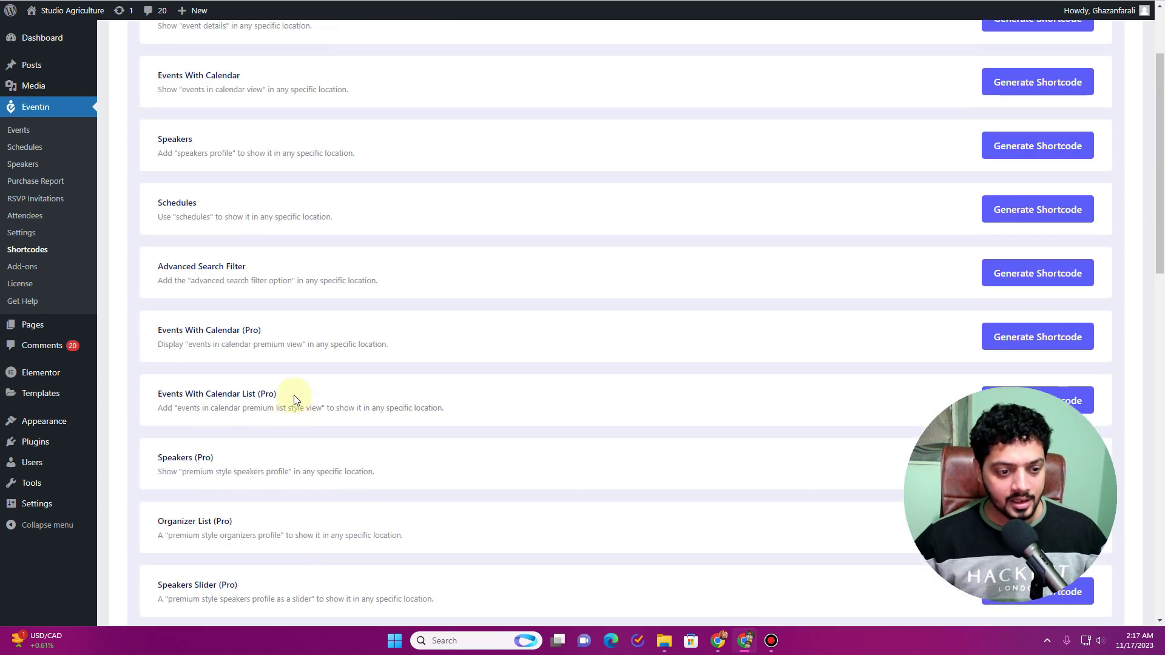
pyautogui.scroll(-6, 294, 395)
pyautogui.scroll(-1, 294, 395)
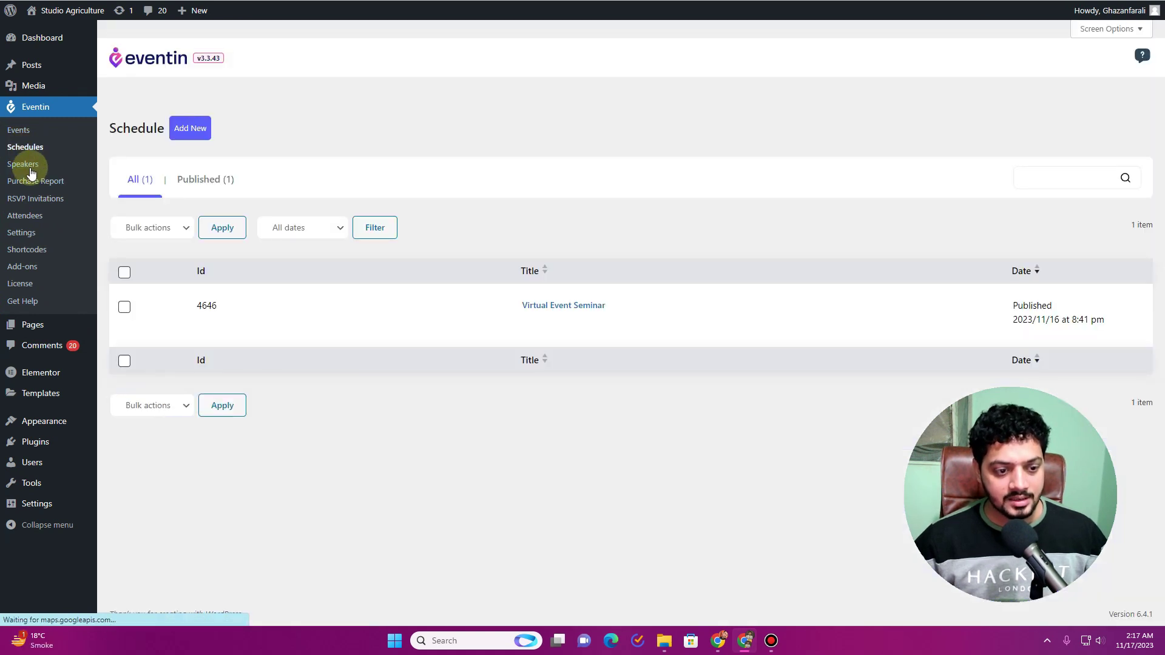
# Visit the Eventin Speakers and Events lists, then go to the Event Categories page.
pyautogui.moveTo(513, 323)
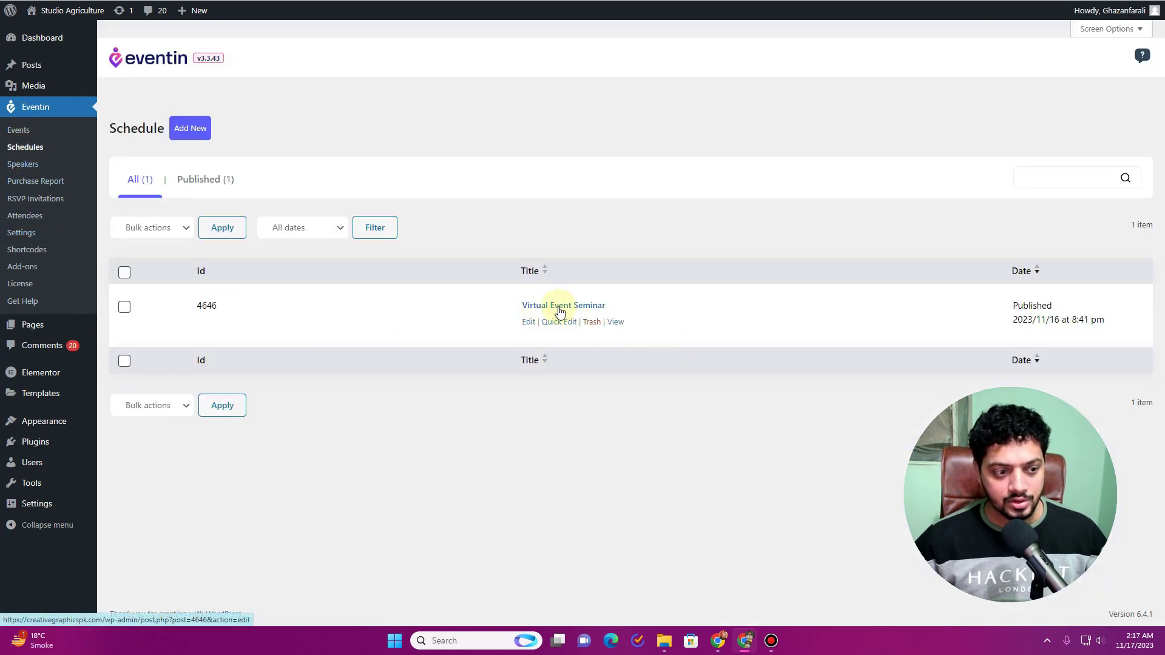
pyautogui.click(18, 164)
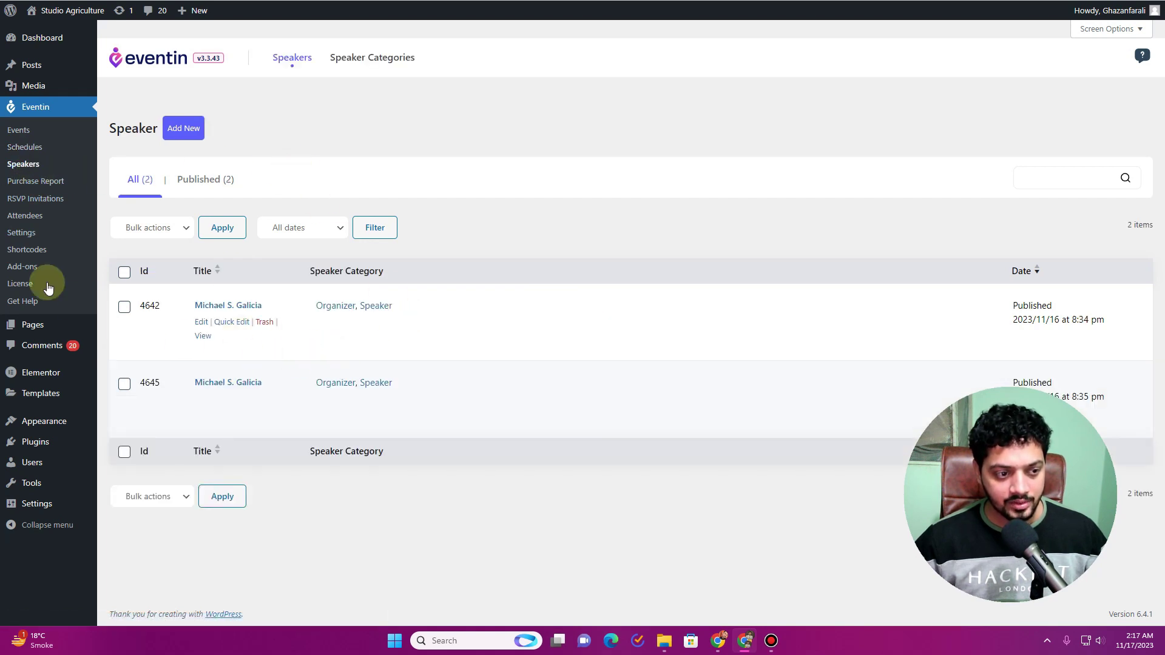
pyautogui.click(19, 130)
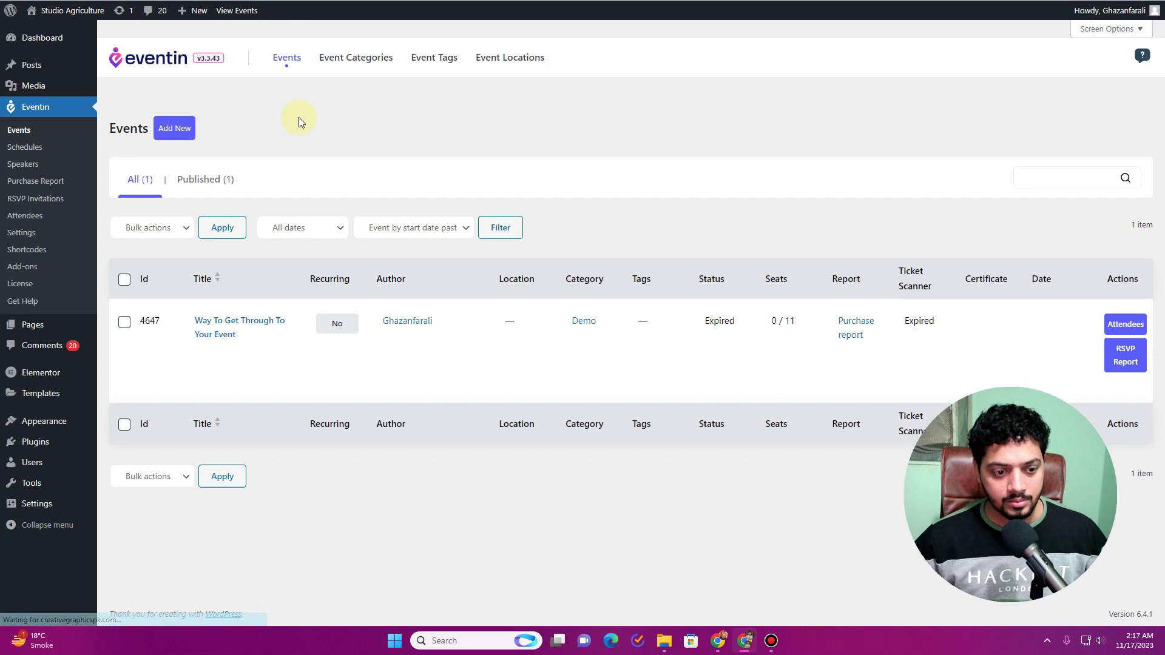
pyautogui.moveTo(260, 363)
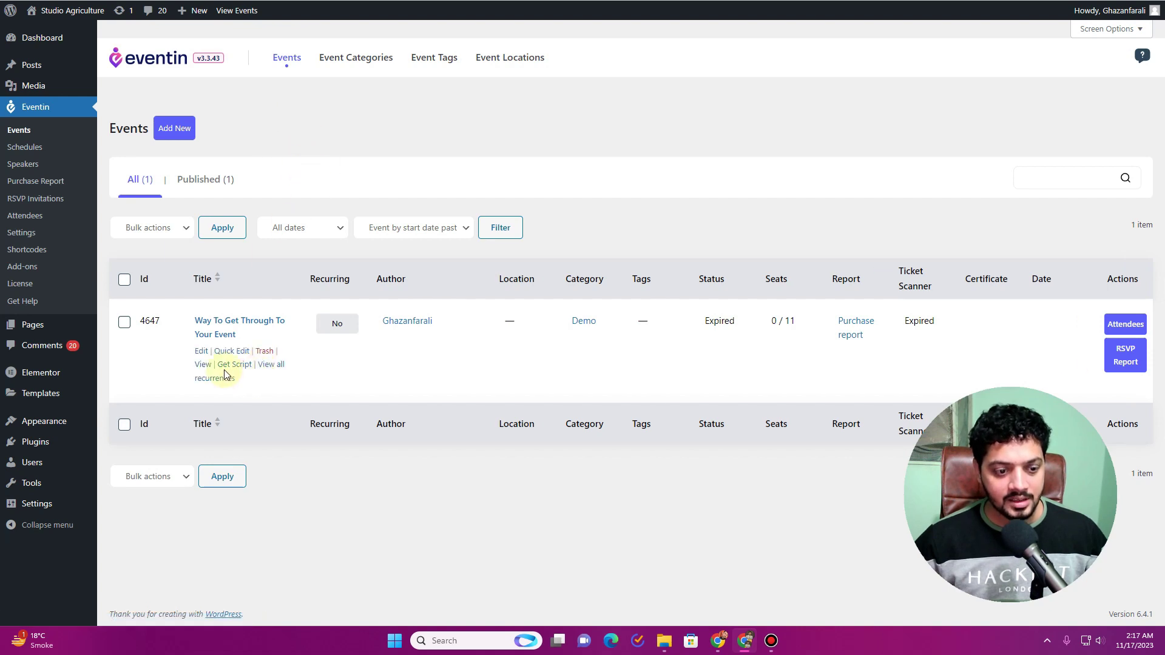
pyautogui.click(352, 65)
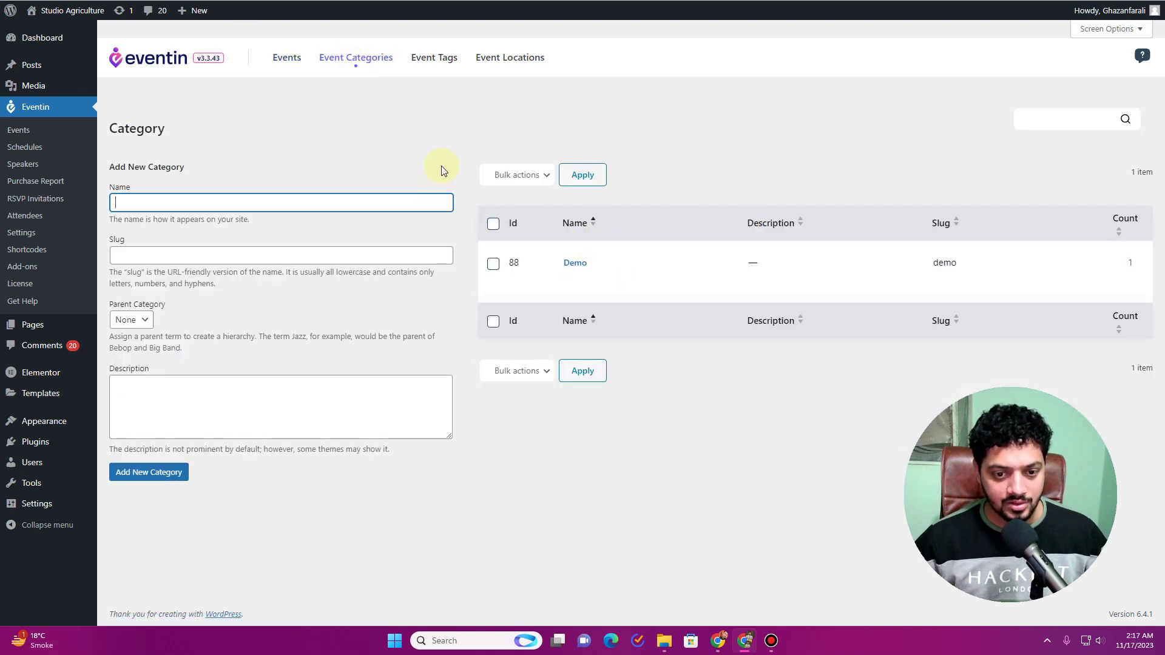
# Delete the Demo event category.
pyautogui.moveTo(564, 277)
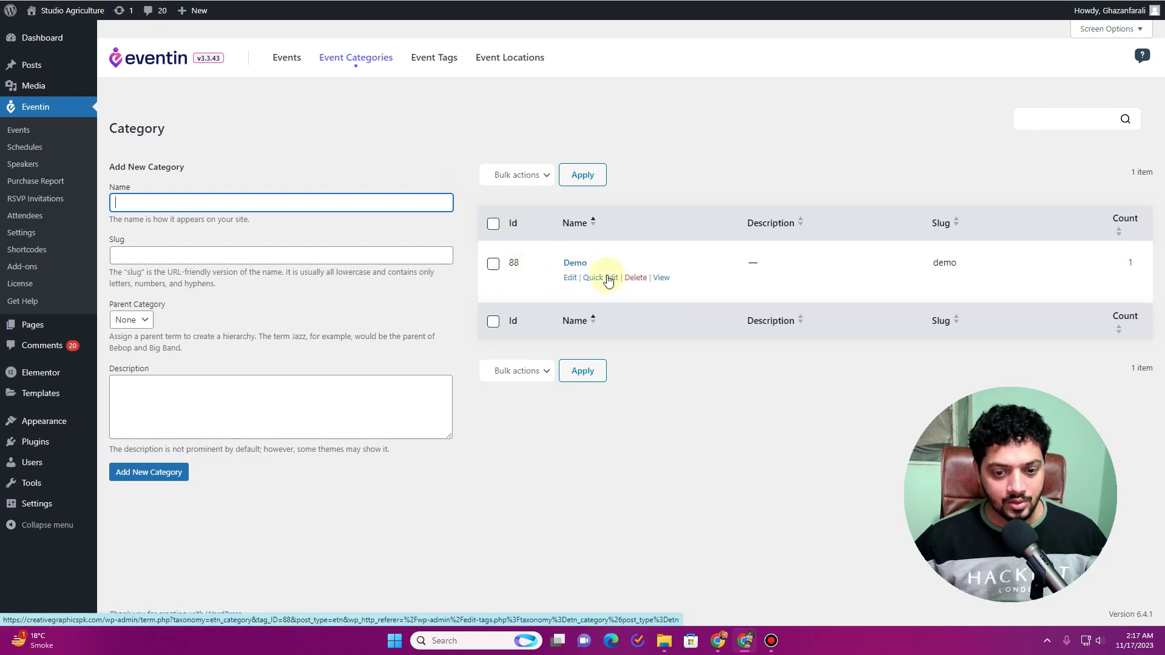
pyautogui.click(636, 281)
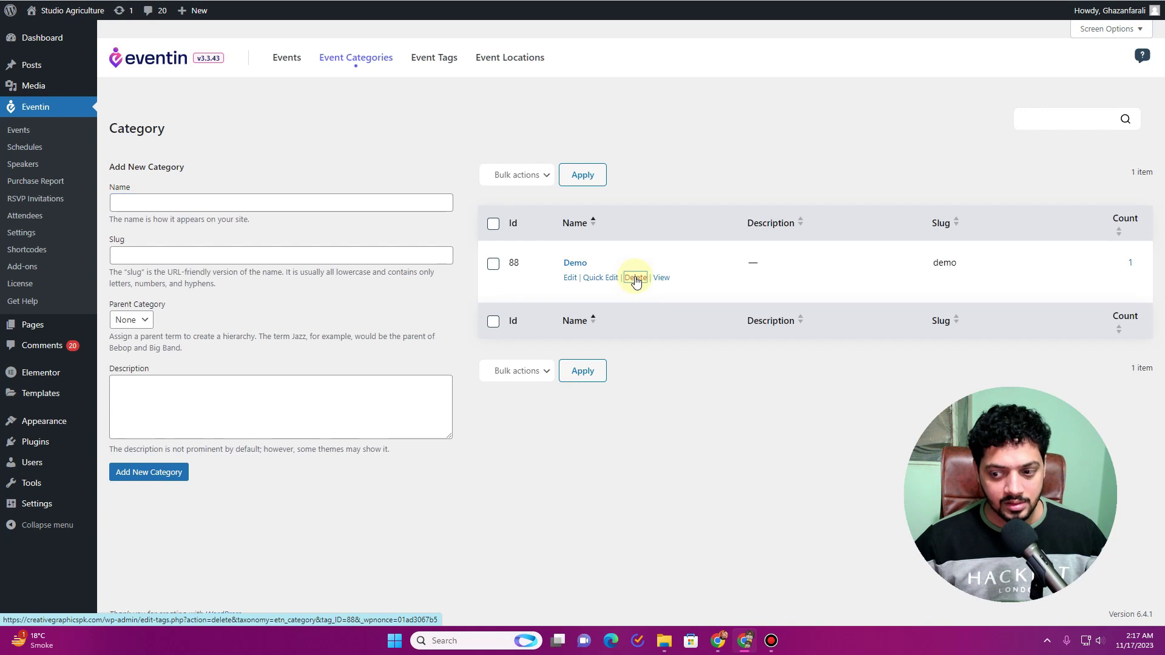
pyautogui.click(633, 77)
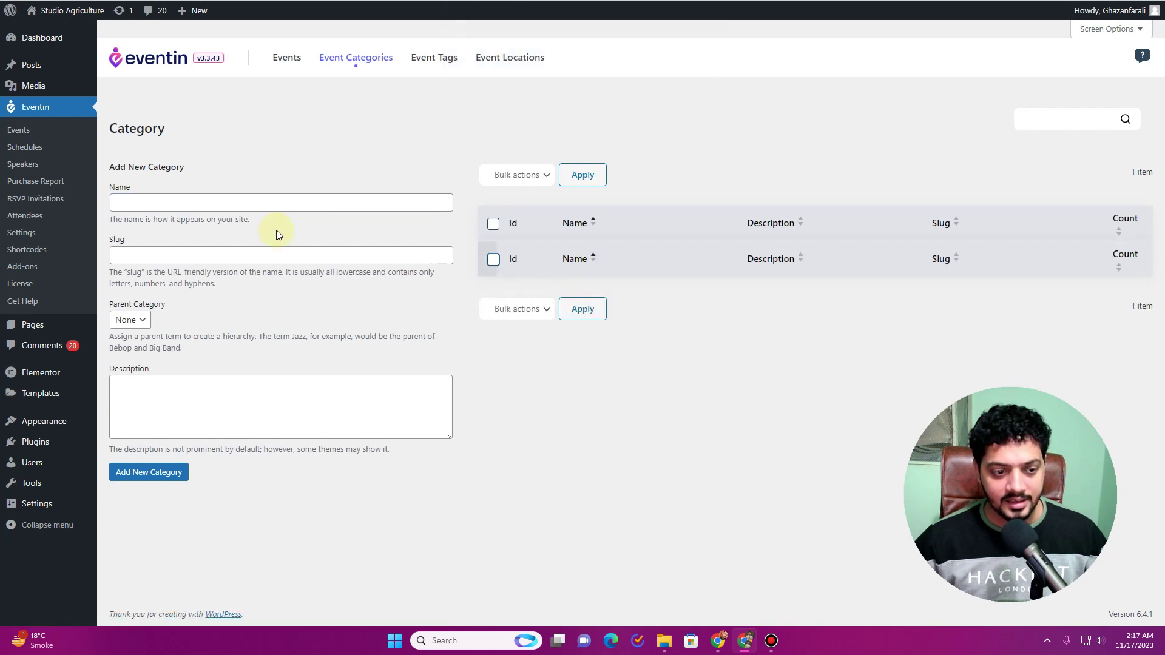
# Add Virtual and Physical event categories, then re-save Physical from its edit page.
pyautogui.click(223, 203)
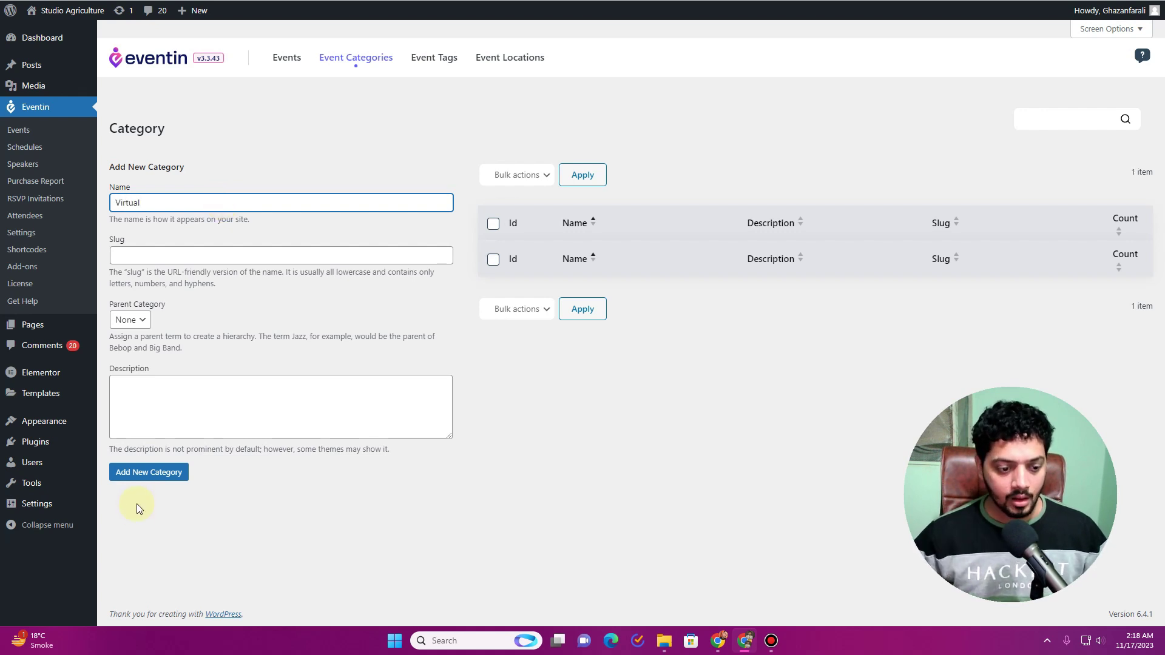
pyautogui.click(143, 473)
pyautogui.click(178, 242)
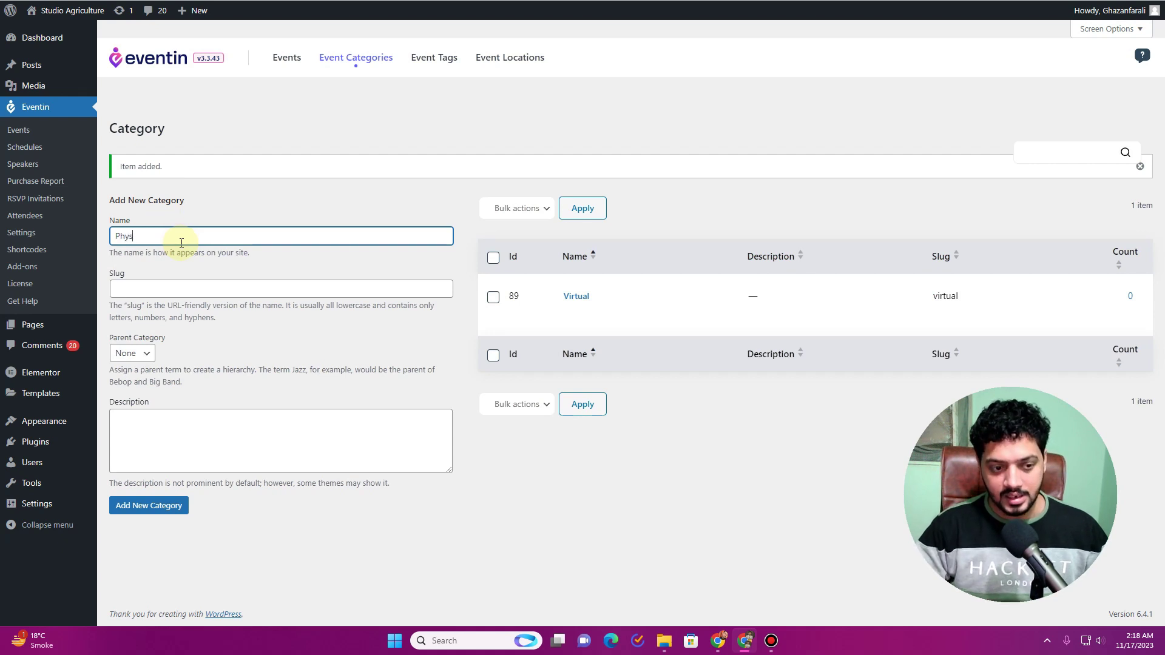
pyautogui.click(165, 507)
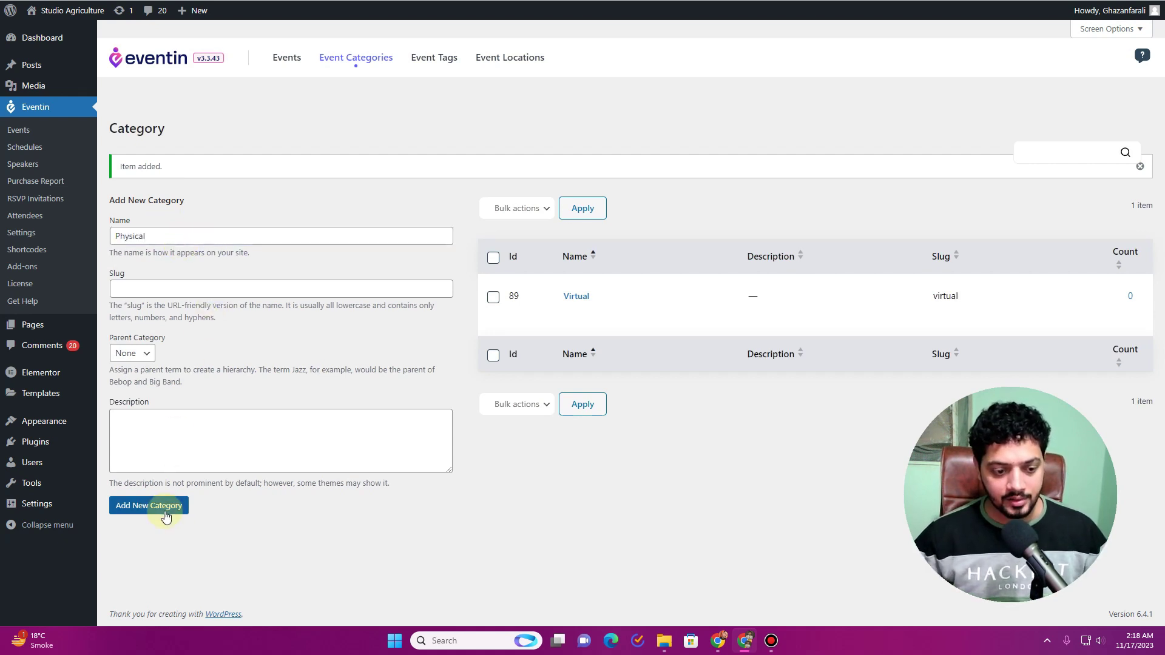
pyautogui.click(571, 312)
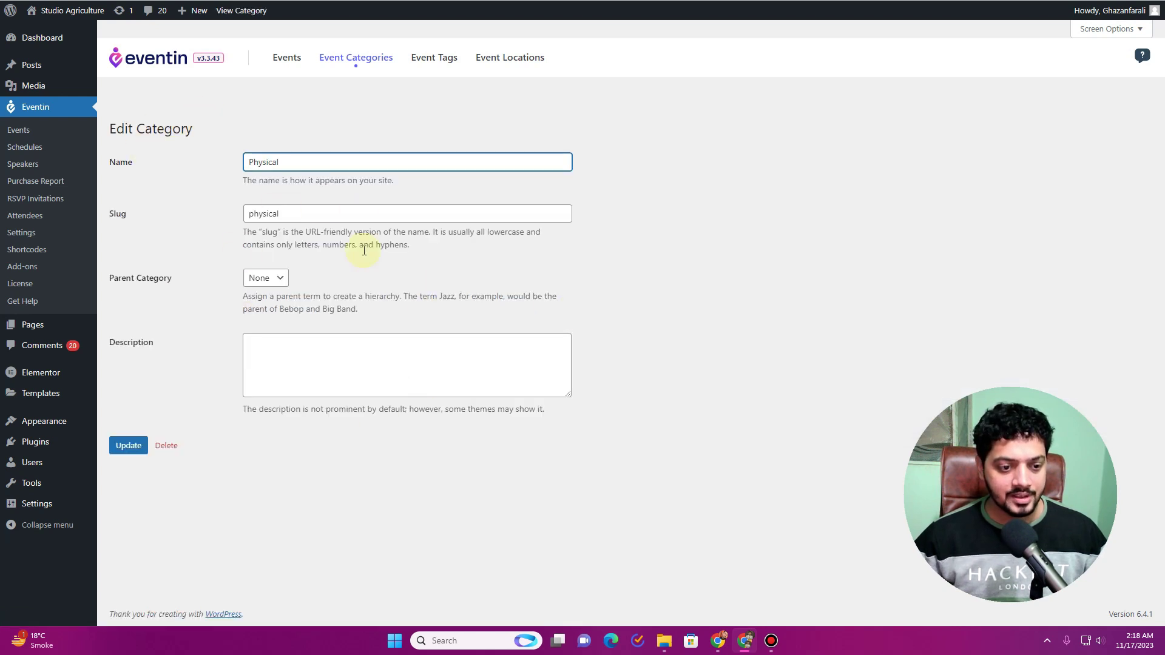
pyautogui.click(127, 447)
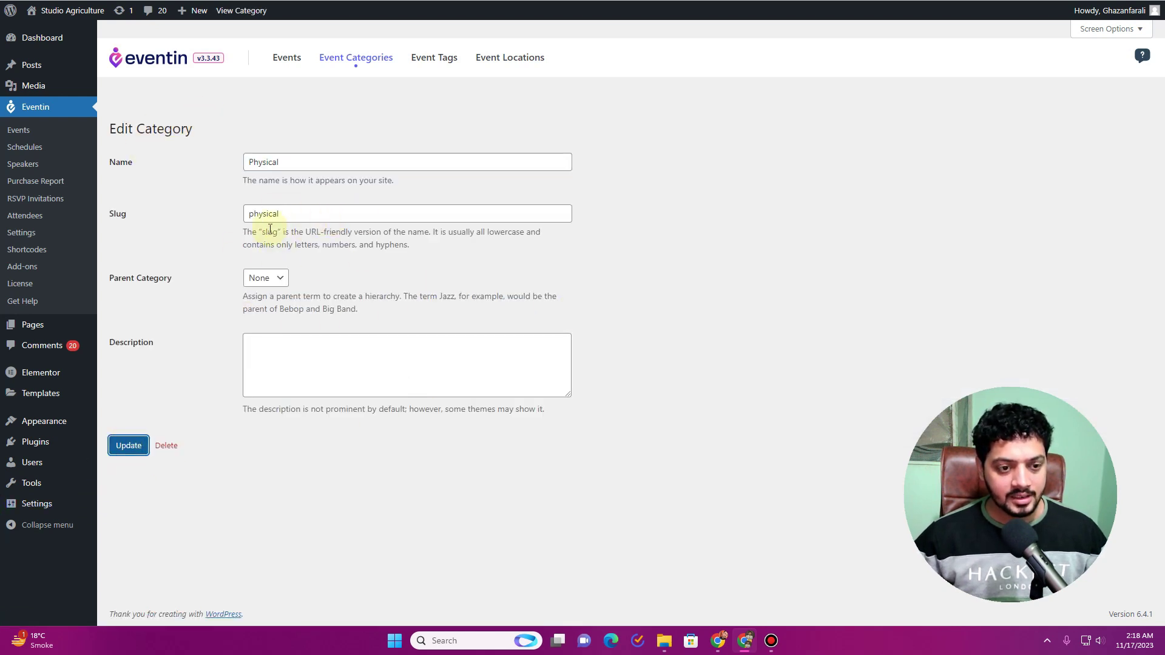
pyautogui.click(439, 55)
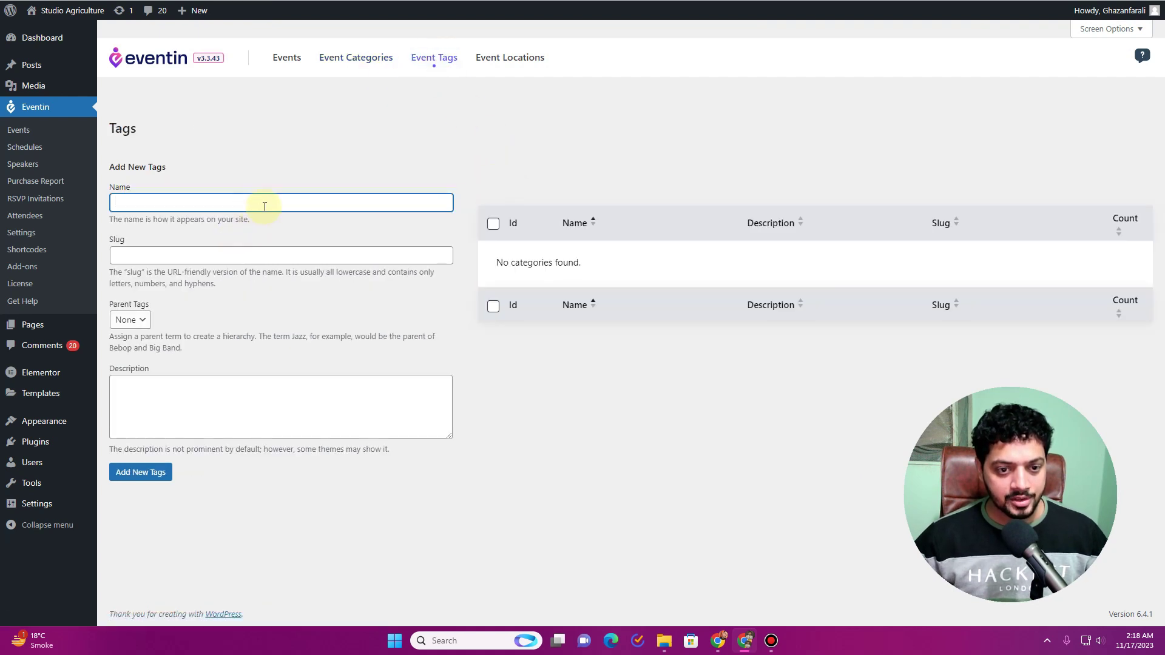
# On Event Locations, enter Zoom as the name and paste a sample paragraph as the description.
pyautogui.click(522, 61)
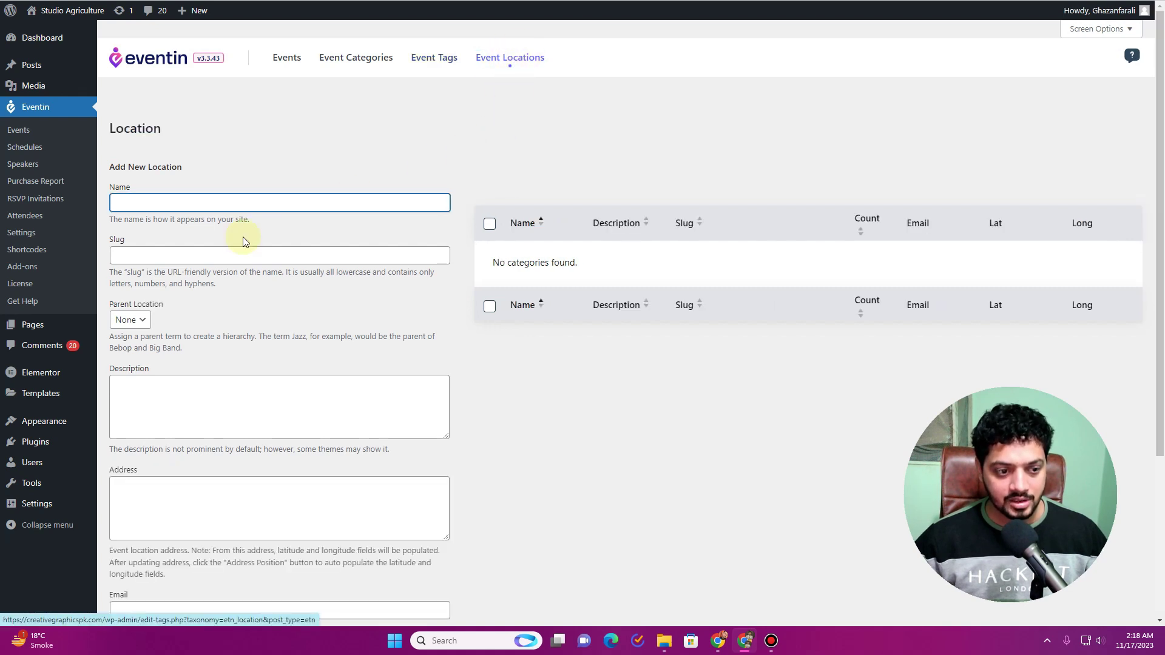
pyautogui.click(217, 204)
pyautogui.write('Zoom')
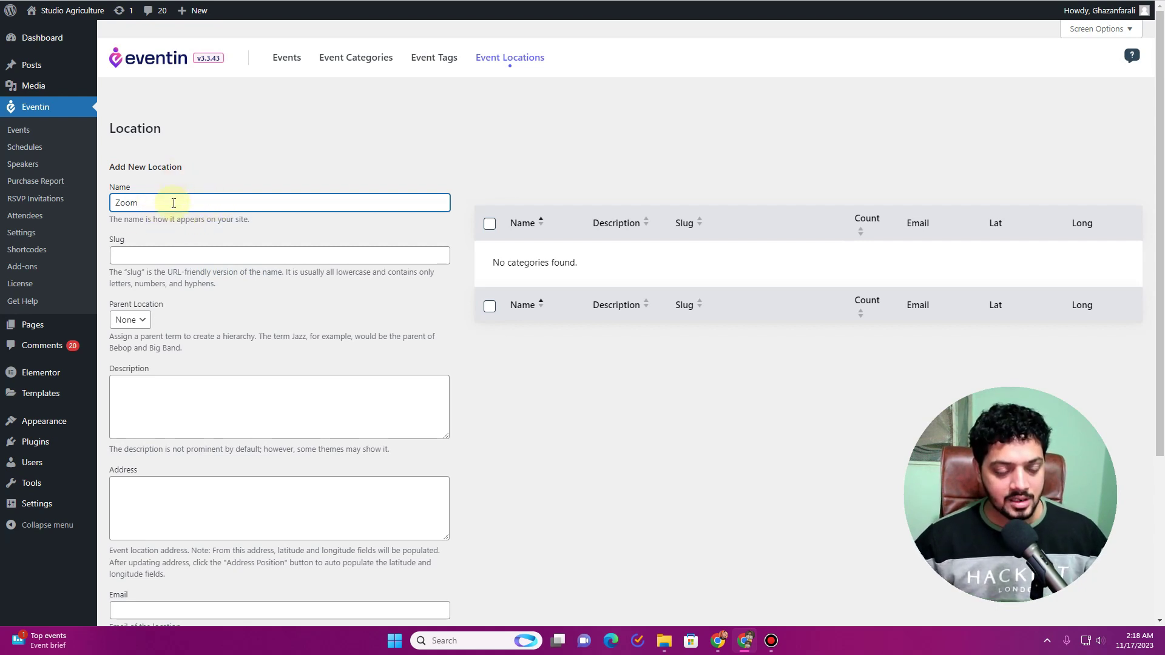
pyautogui.scroll(-3, 190, 243)
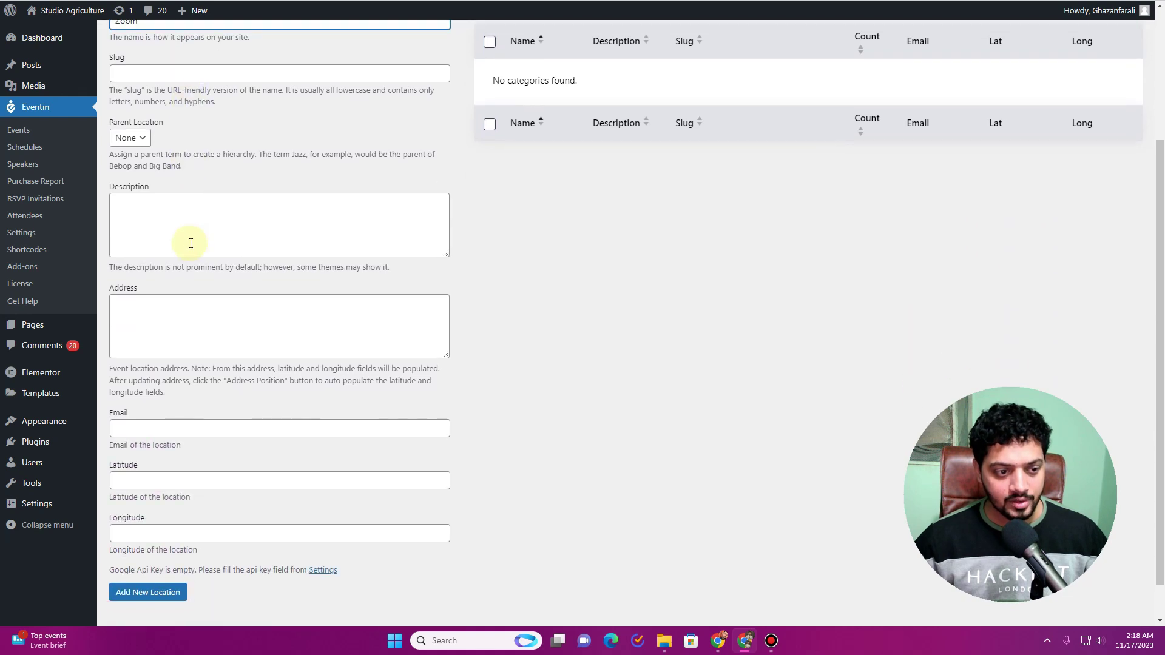
pyautogui.click(162, 211)
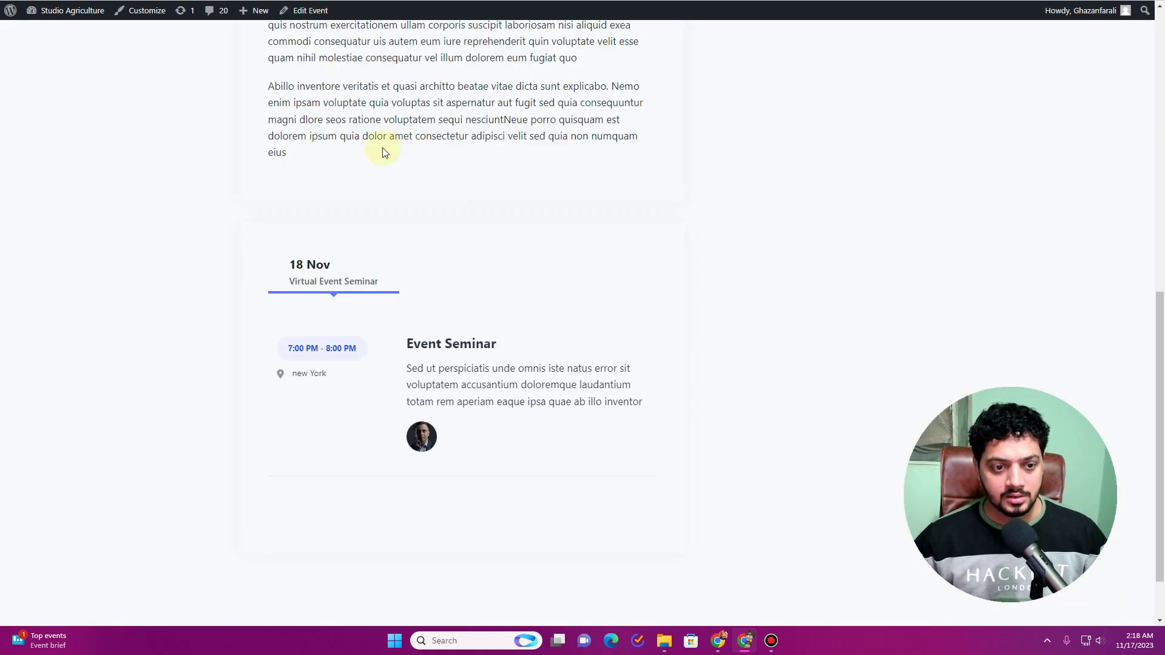
pyautogui.scroll(6, 336, 205)
pyautogui.scroll(-1, 268, 307)
pyautogui.moveTo(269, 274); pyautogui.dragTo(534, 325)
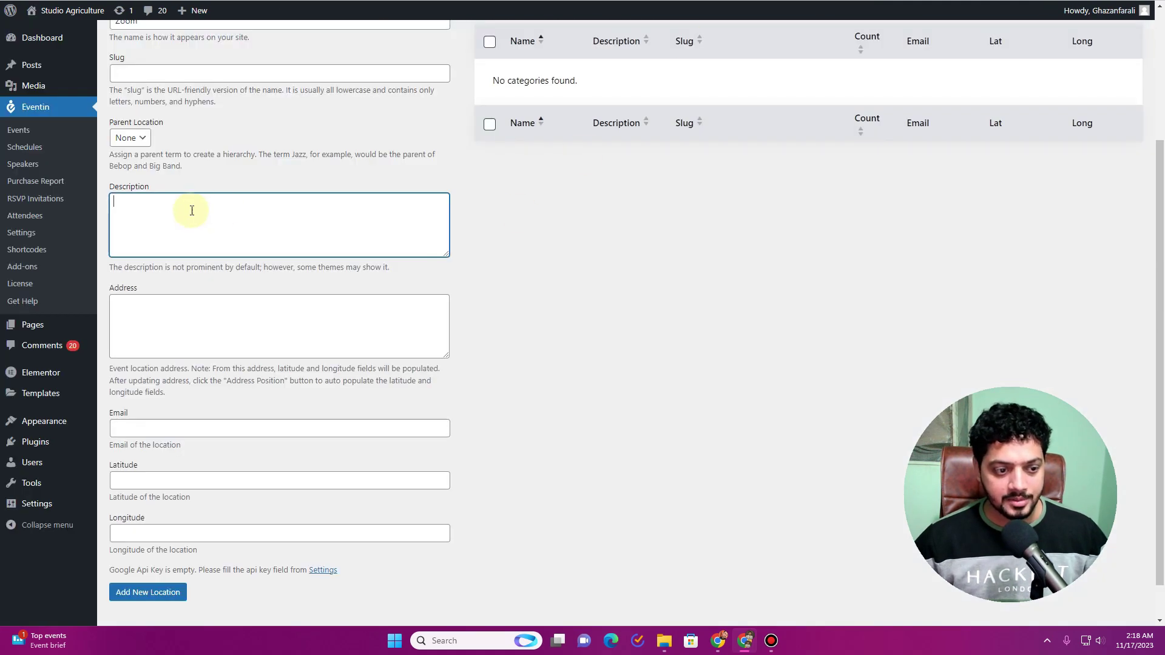
pyautogui.write('Sed ut perspiciatis unde omnis iste natus error sit voluptatem accusantium doloremque laudantium totam rem aperiam eaque ipsa quae ab illo inventore veritatis et quasi architto beatae vitae dicta sunt explicabo. Nemo enim ipsam voluptate quia voluptas sit aspernatur aut fugit sed quia c')
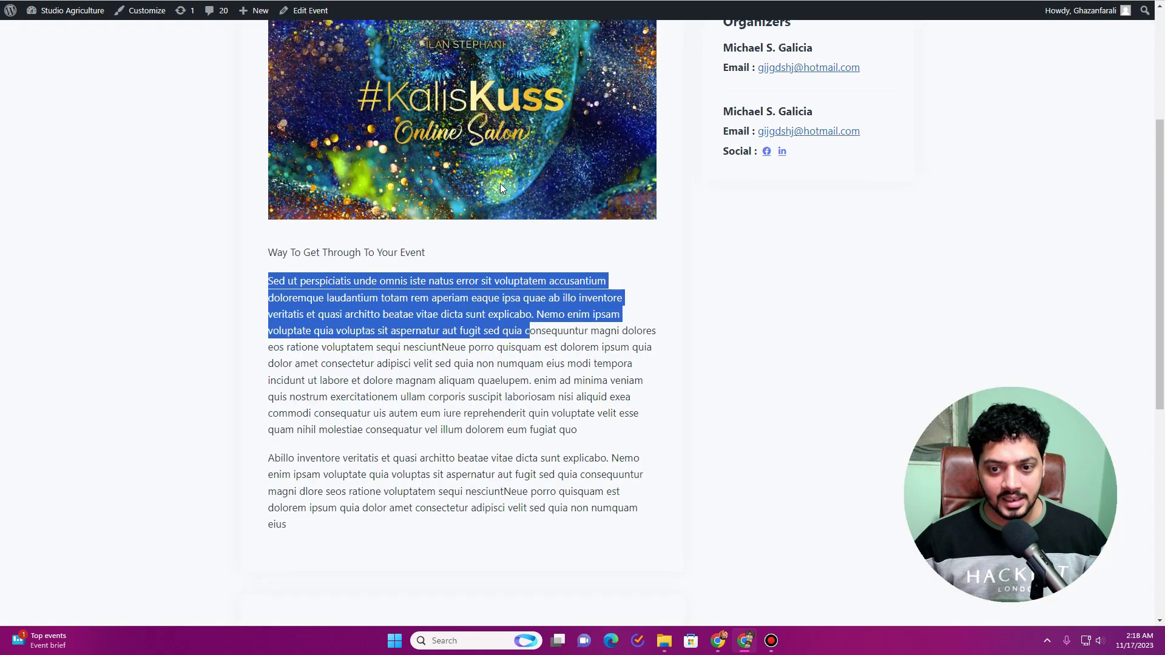
# Copy the New York venue from the event page into the location's Address and Name.
pyautogui.scroll(3, 500, 183)
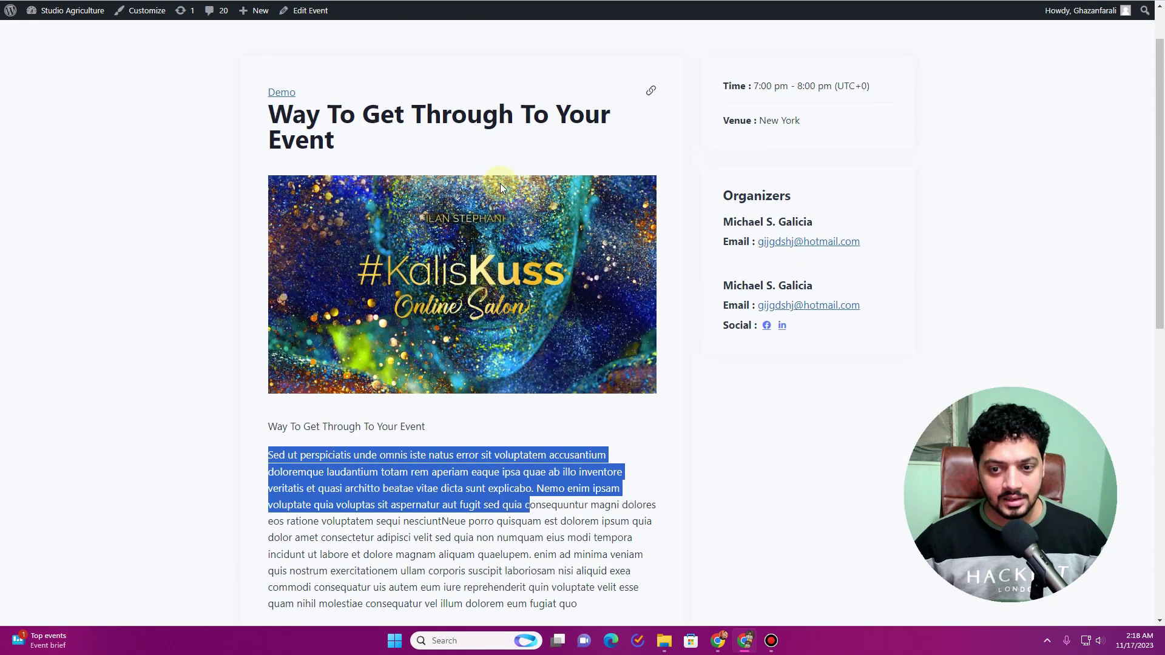
pyautogui.scroll(-1, 500, 184)
pyautogui.click(789, 55)
pyautogui.tripleClick(788, 54)
pyautogui.hotkey('ctrl', 'c')
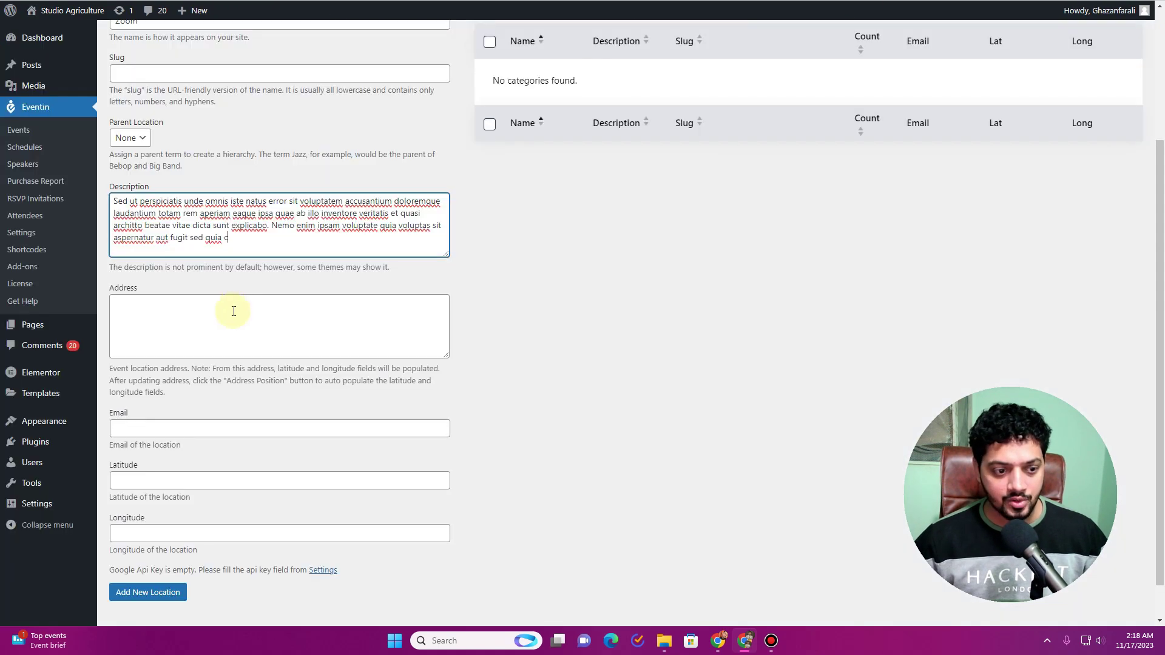
pyautogui.click(233, 311)
pyautogui.hotkey('ctrl', 'v')
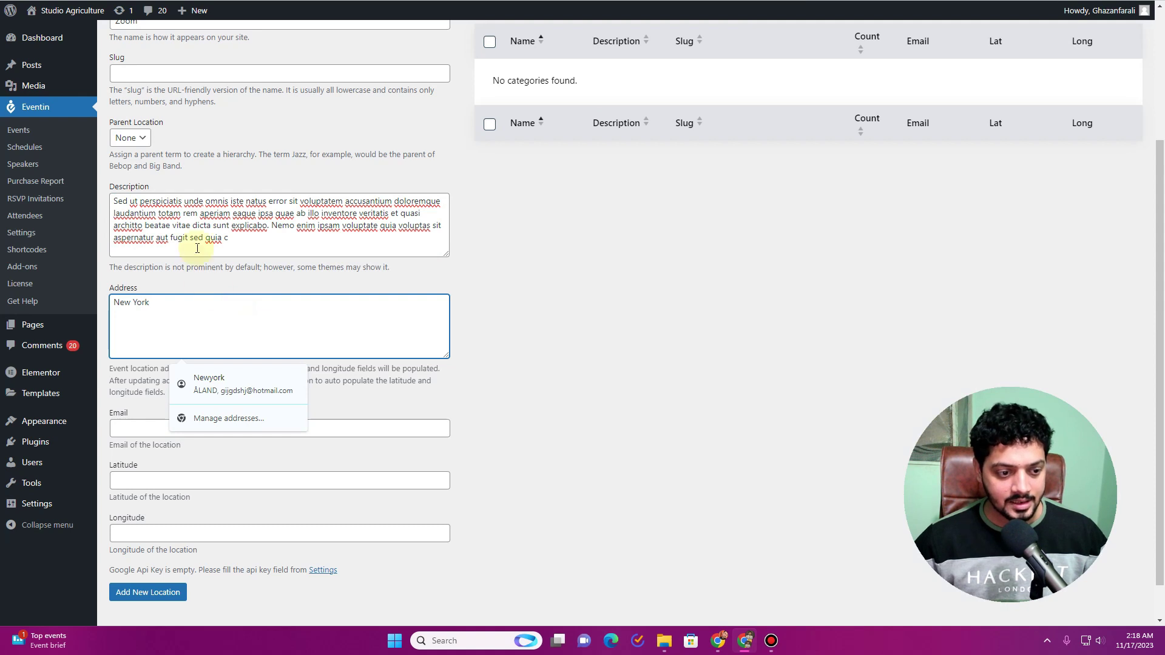
pyautogui.scroll(3, 161, 207)
pyautogui.doubleClick(165, 135)
pyautogui.hotkey('ctrl', 'v')
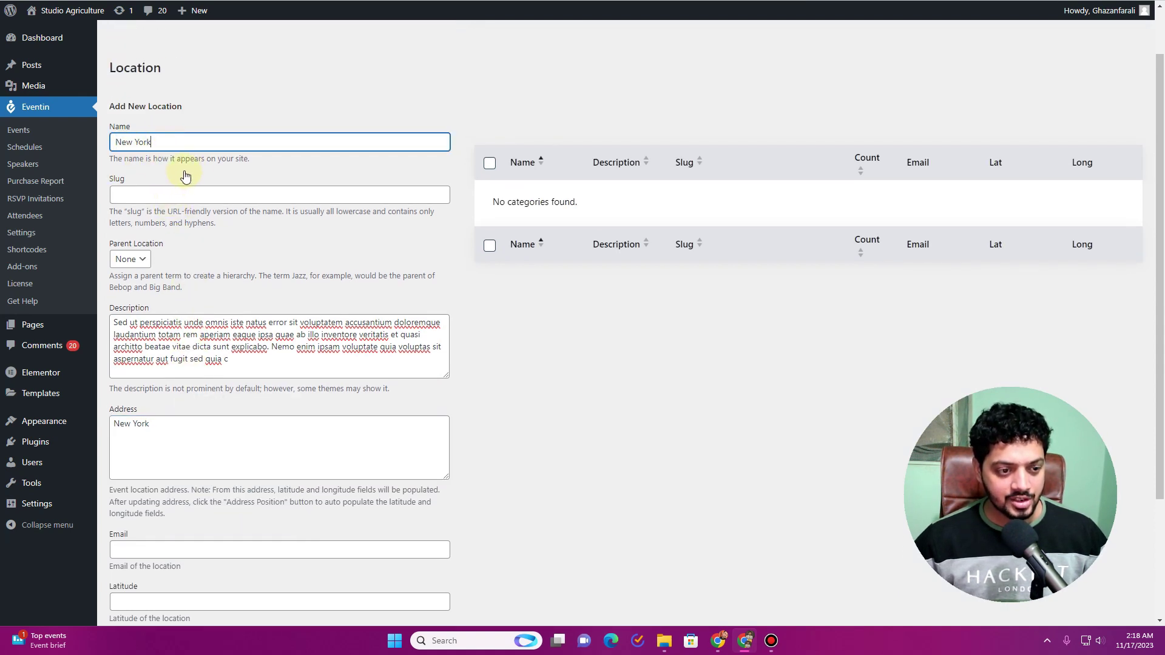
# Skip the email, latitude and longitude fields and save the New York location.
pyautogui.scroll(-3, 203, 195)
pyautogui.click(163, 389)
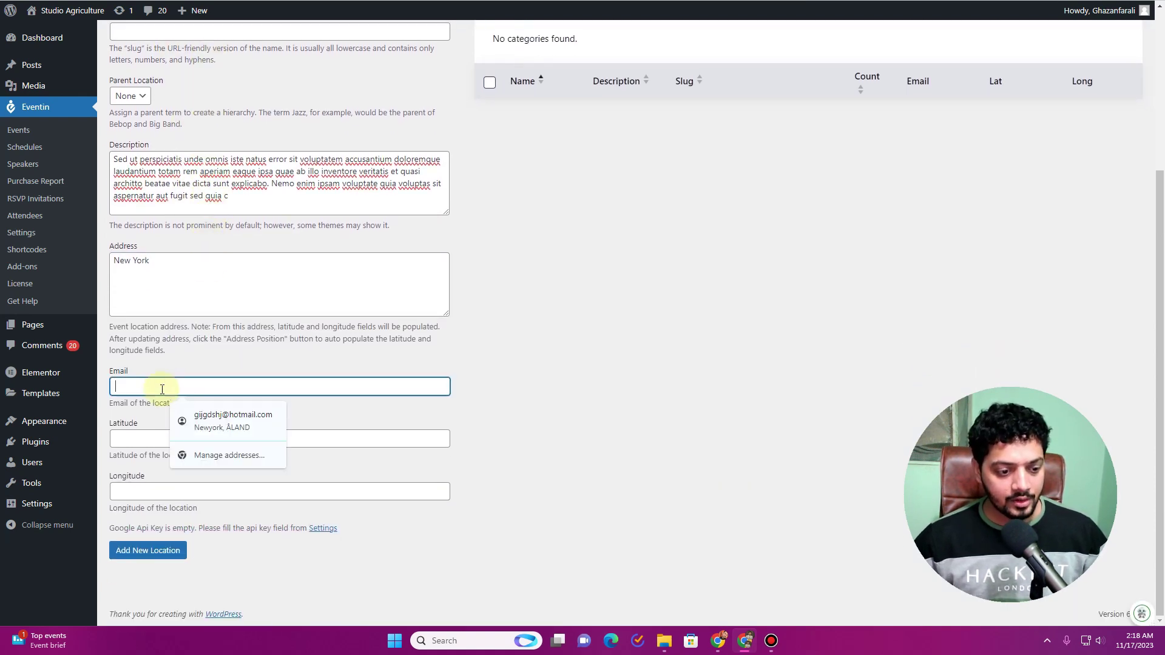
pyautogui.click(136, 437)
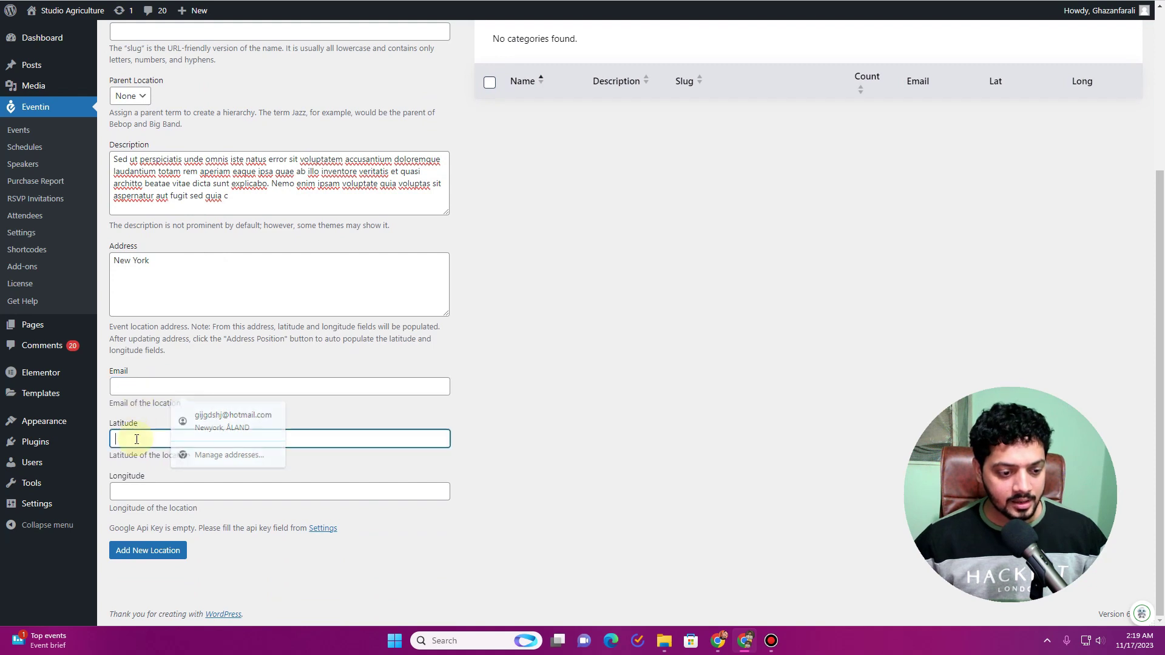
pyautogui.click(140, 495)
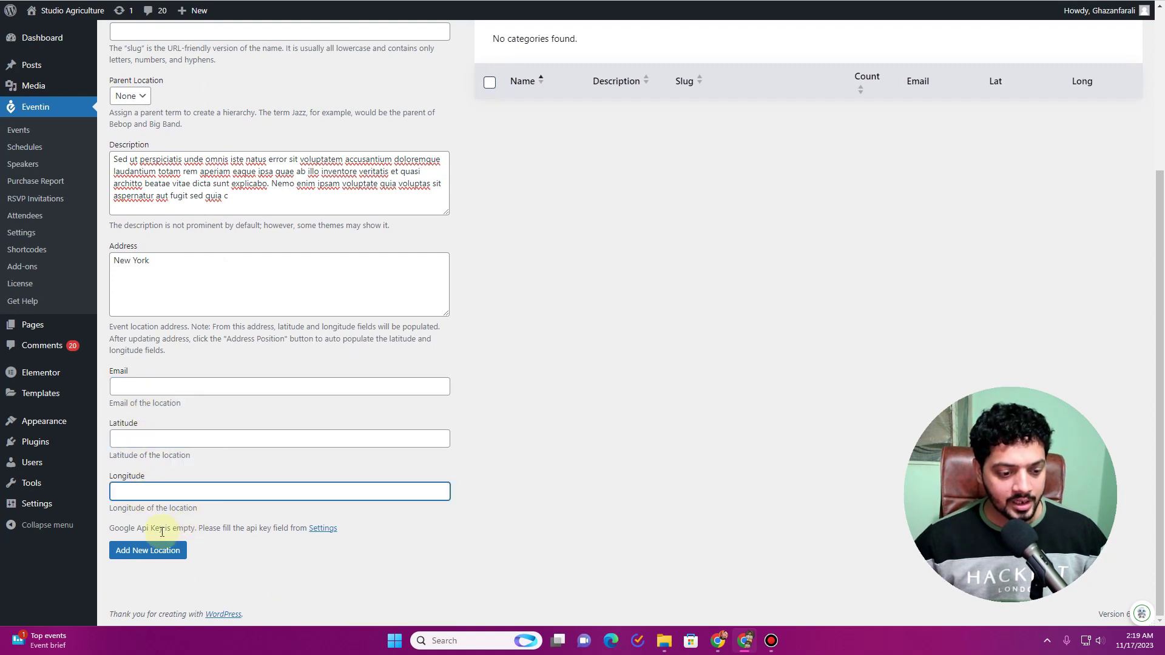
pyautogui.click(165, 551)
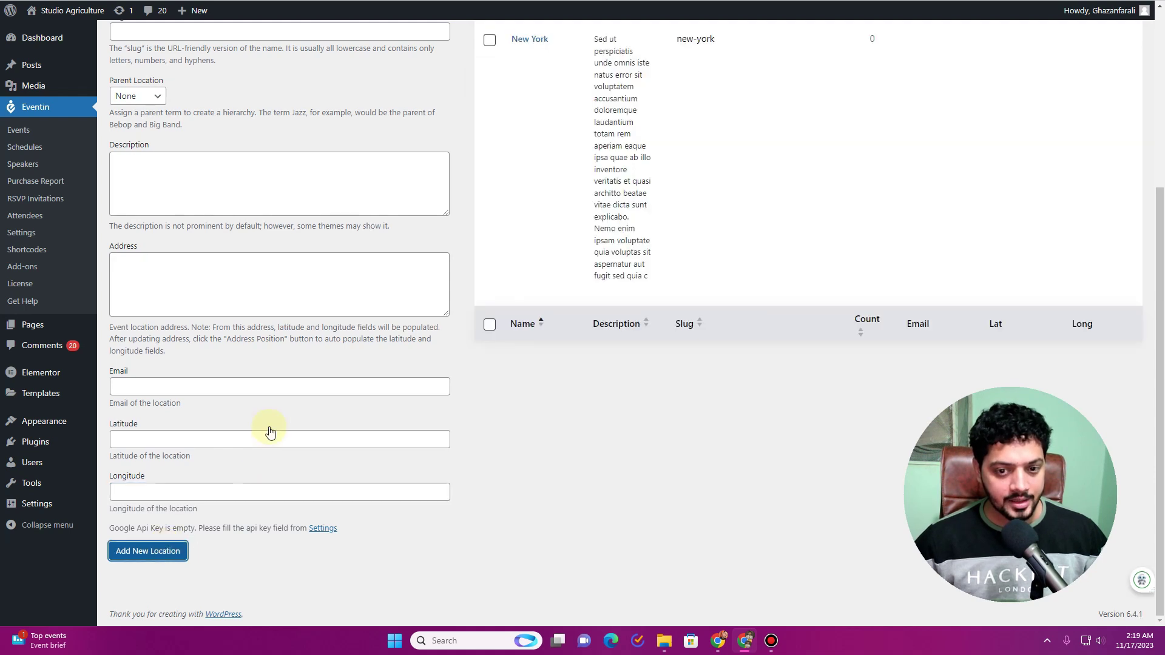
# Name a second location Zoom and paste the event's description paragraph into its description.
pyautogui.scroll(4, 271, 432)
pyautogui.click(163, 220)
pyautogui.write('Zoom')
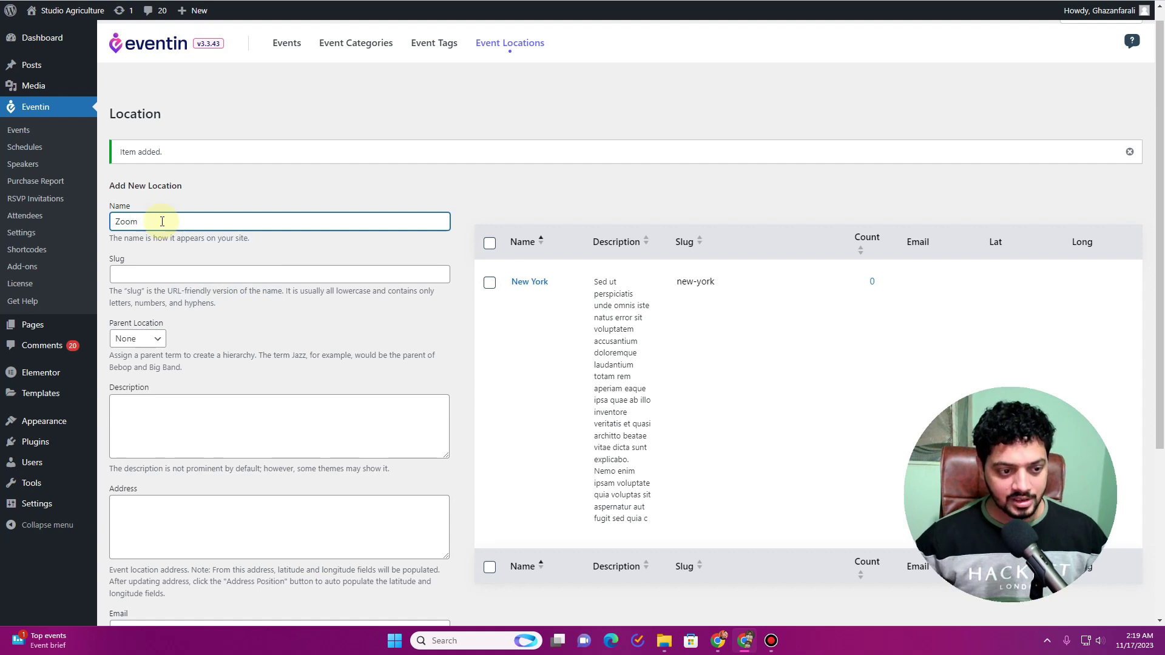
pyautogui.scroll(-4, 179, 244)
pyautogui.click(181, 177)
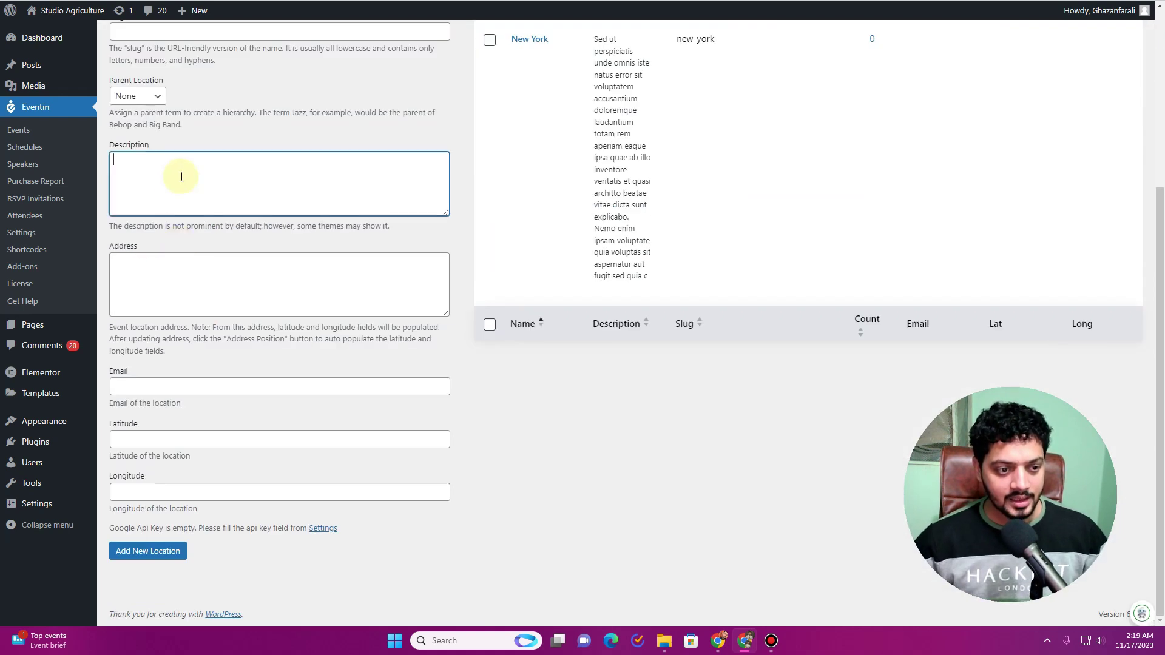
pyautogui.hotkey('ctrl', 'a')
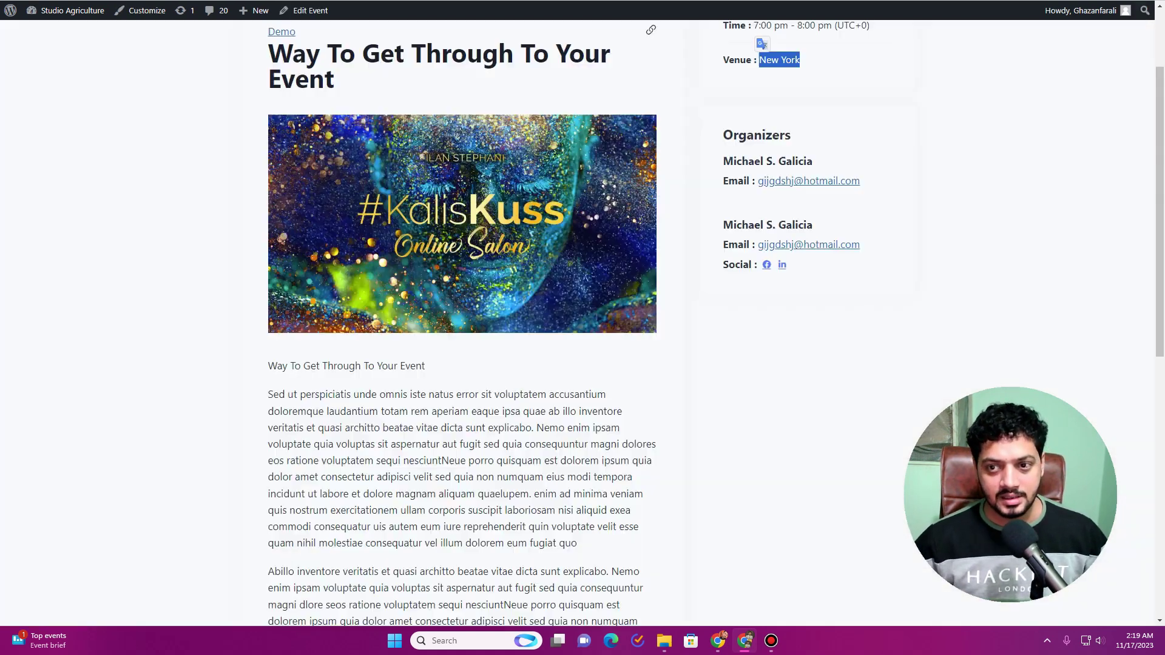
pyautogui.moveTo(269, 390); pyautogui.dragTo(571, 458)
pyautogui.hotkey('ctrl', 'c')
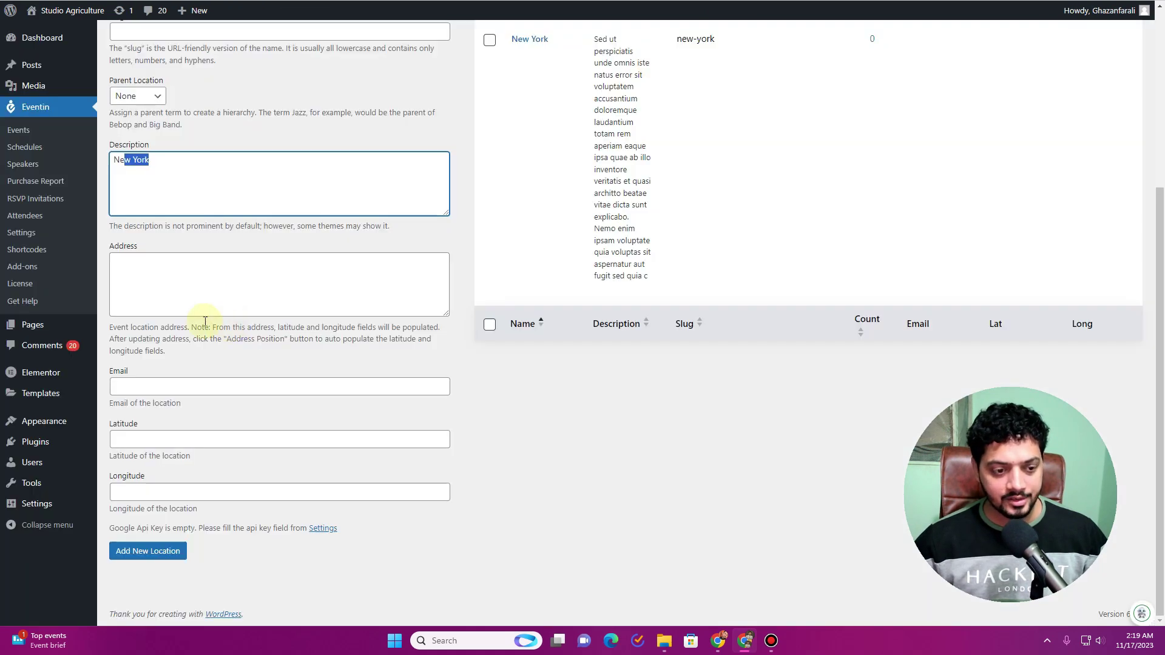
pyautogui.click(182, 267)
pyautogui.click(195, 182)
pyautogui.hotkey('ctrl', 'a')
pyautogui.hotkey('ctrl', 'v')
# Save the Zoom location and return to the Events list via Event Categories.
pyautogui.click(147, 551)
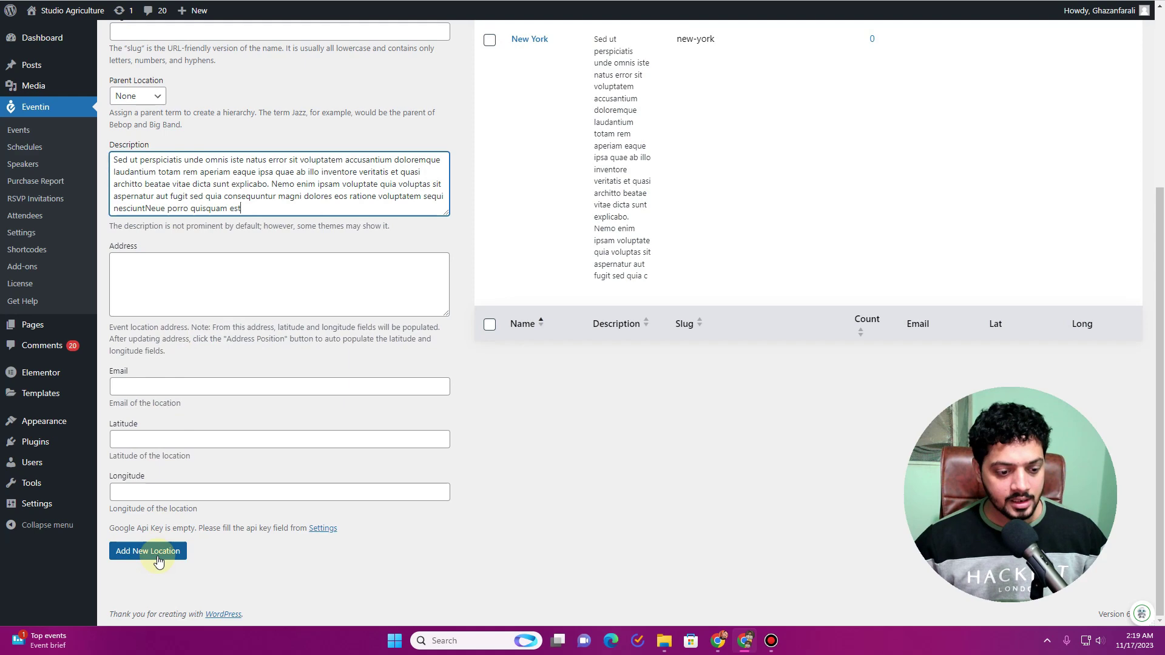
pyautogui.scroll(5, 461, 216)
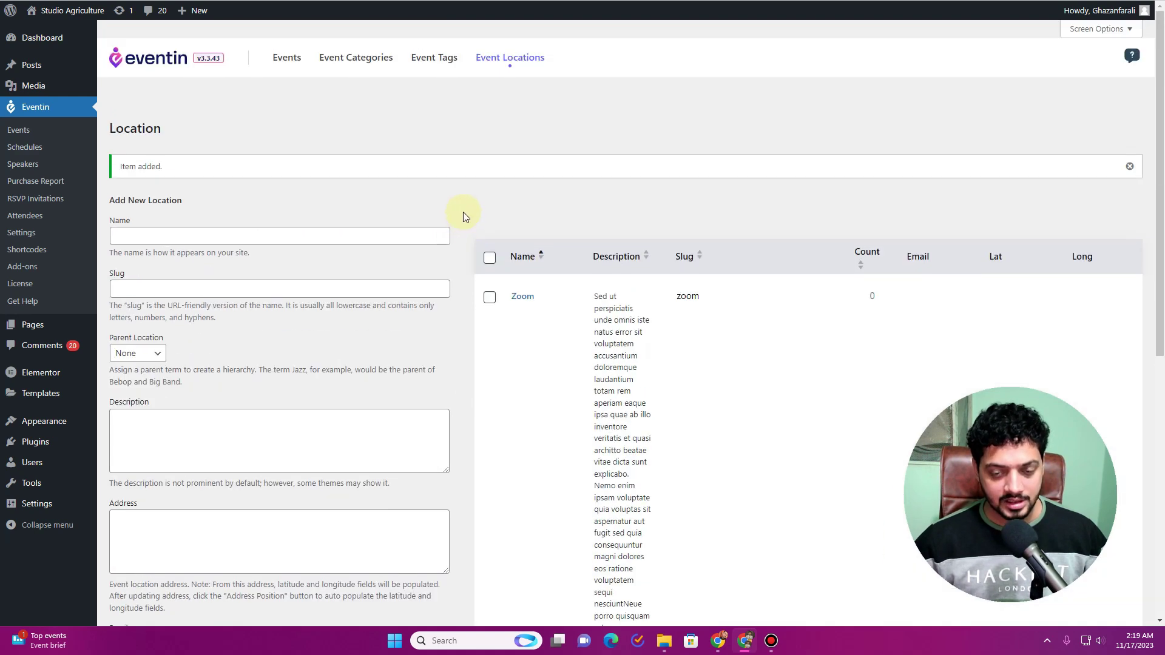
pyautogui.scroll(-5, 465, 214)
pyautogui.scroll(5, 466, 223)
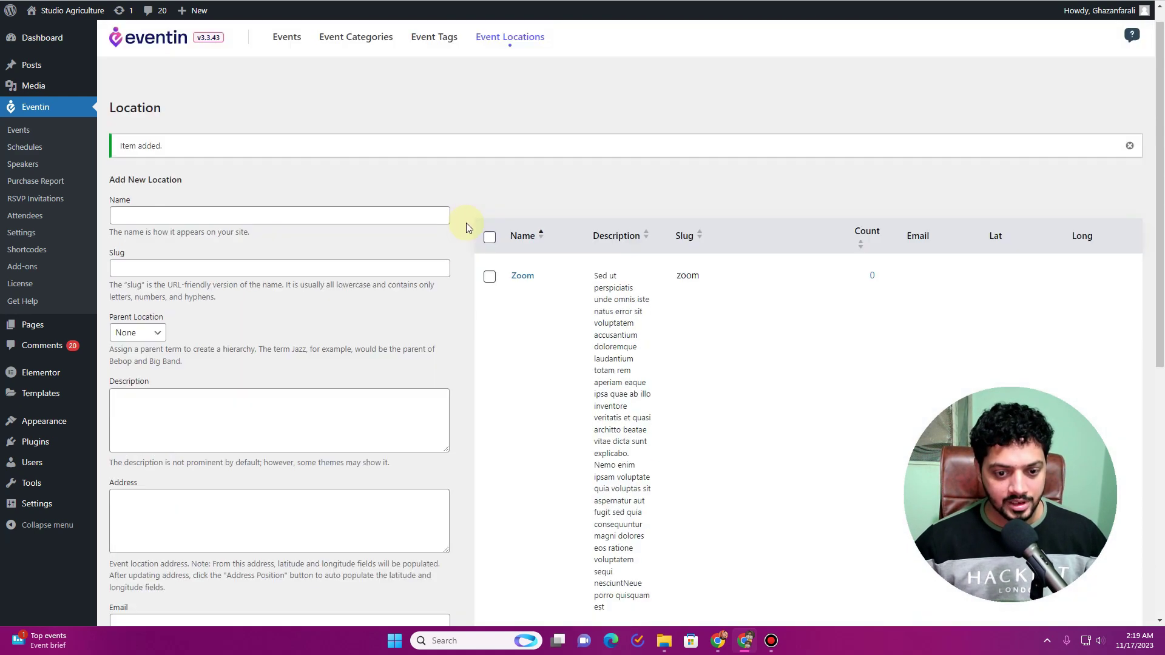
pyautogui.click(357, 61)
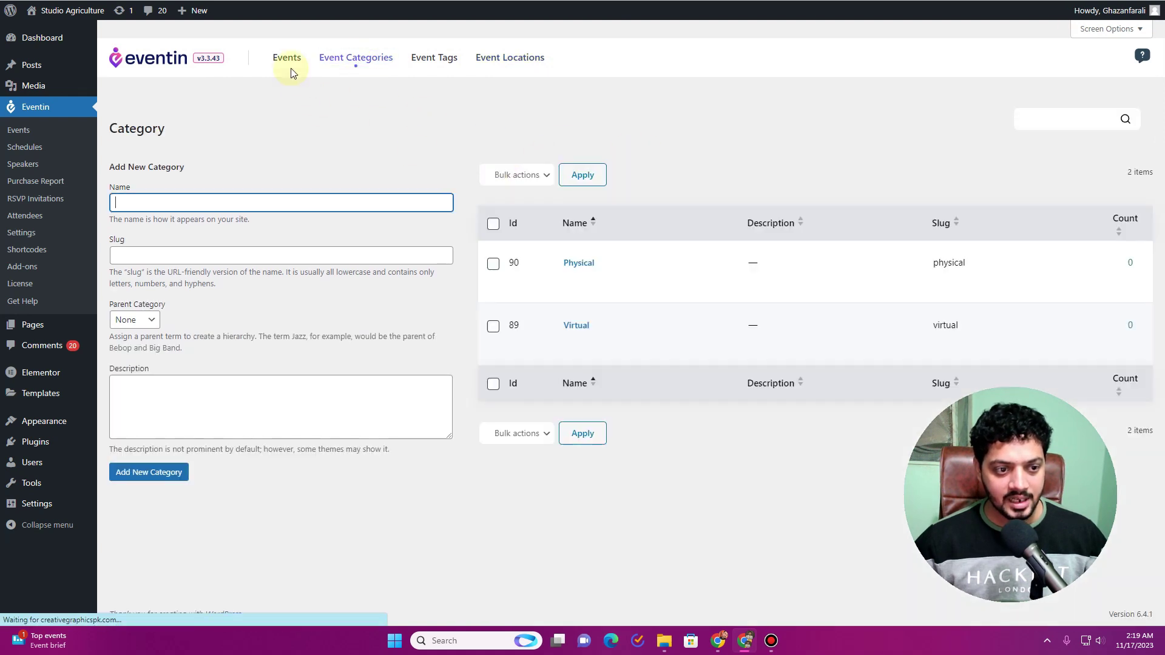
pyautogui.click(286, 58)
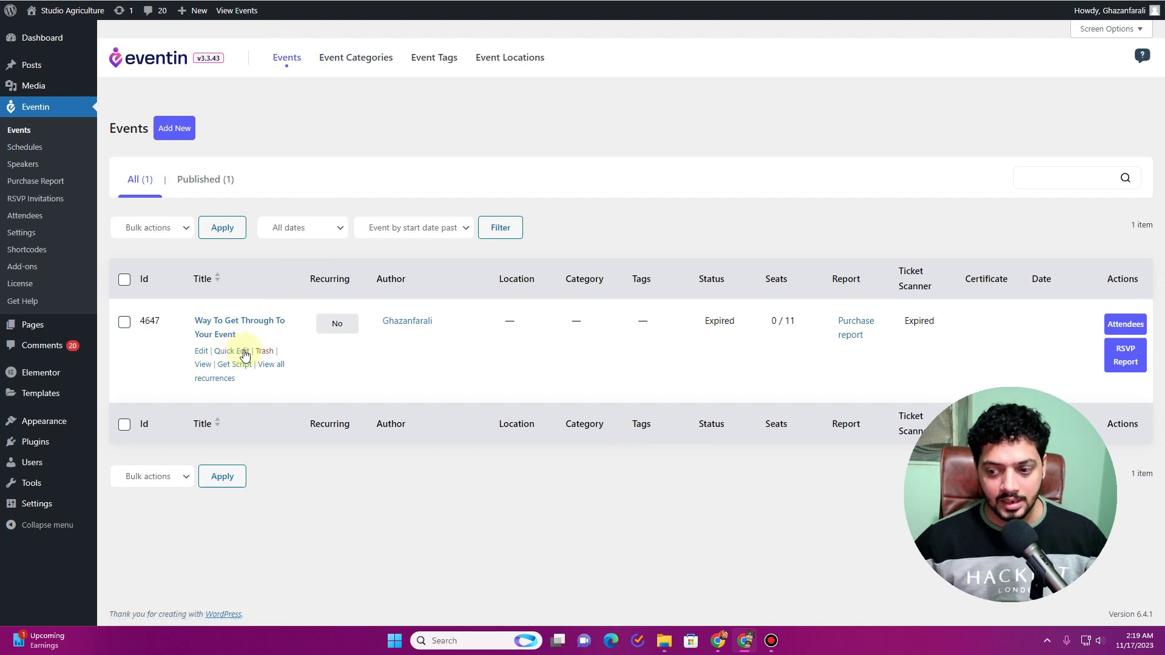
# Edit 'Way To Get Through To Your Event' and tick the Physical category and New York location.
pyautogui.click(201, 352)
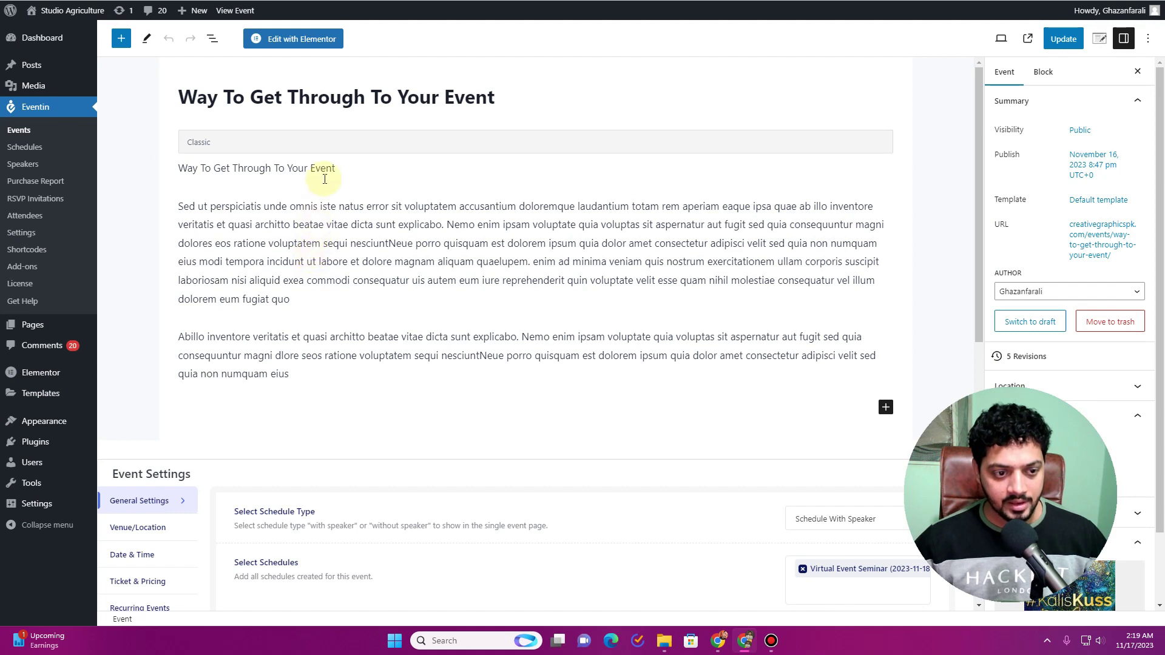
pyautogui.scroll(-2, 1149, 364)
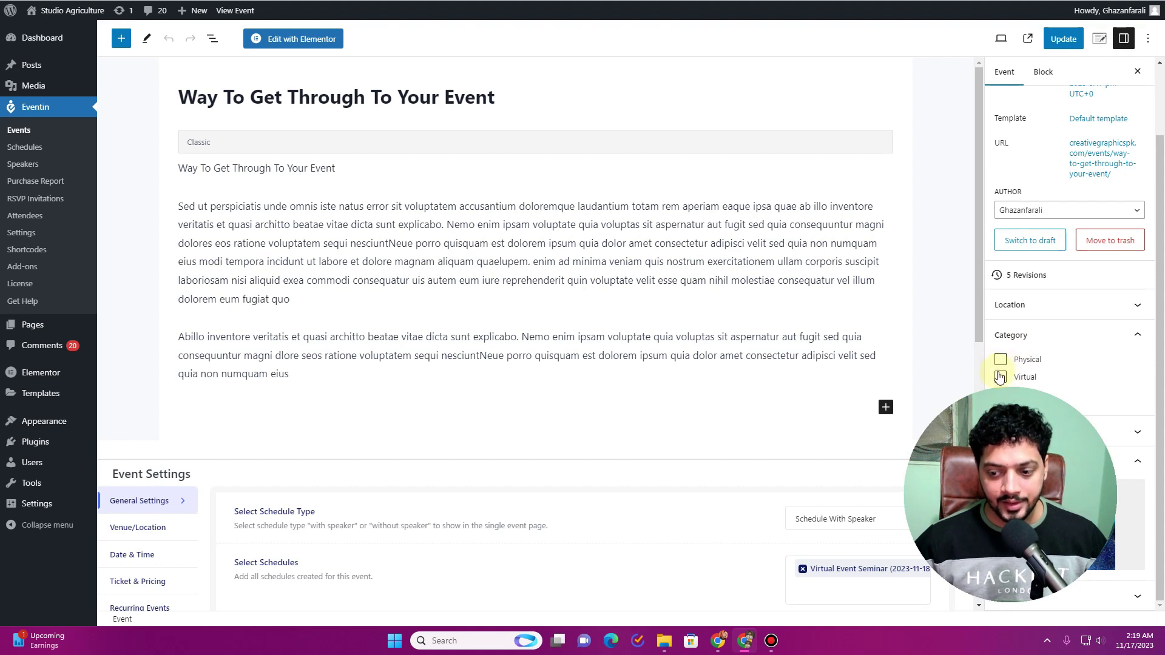
pyautogui.click(1001, 361)
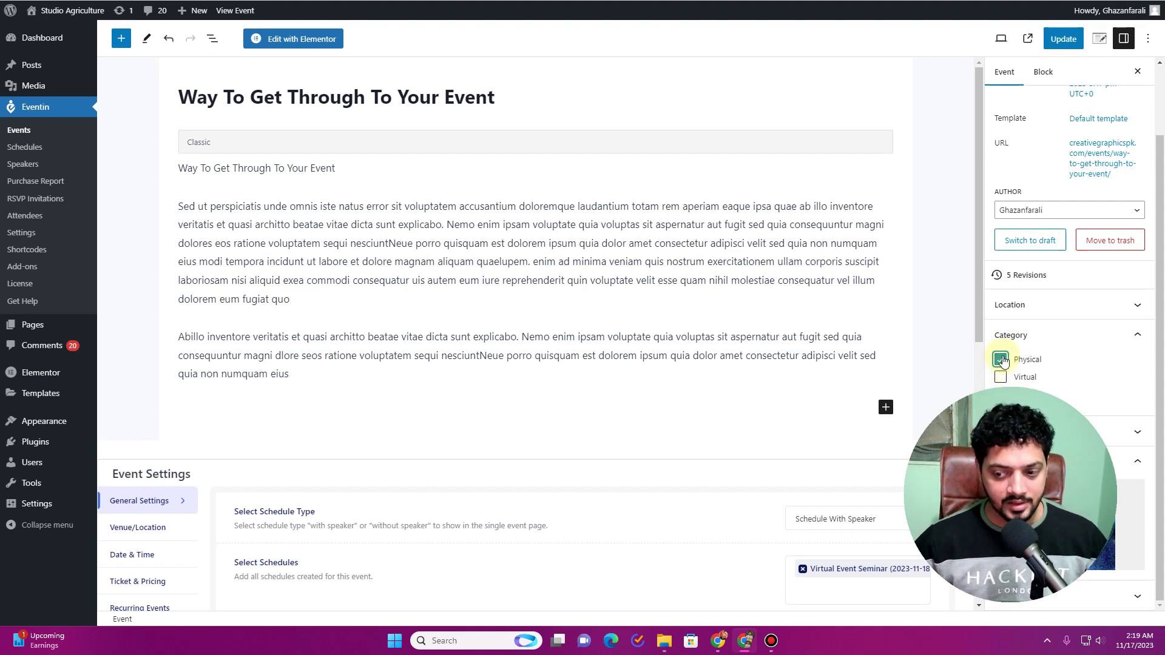
pyautogui.click(1136, 306)
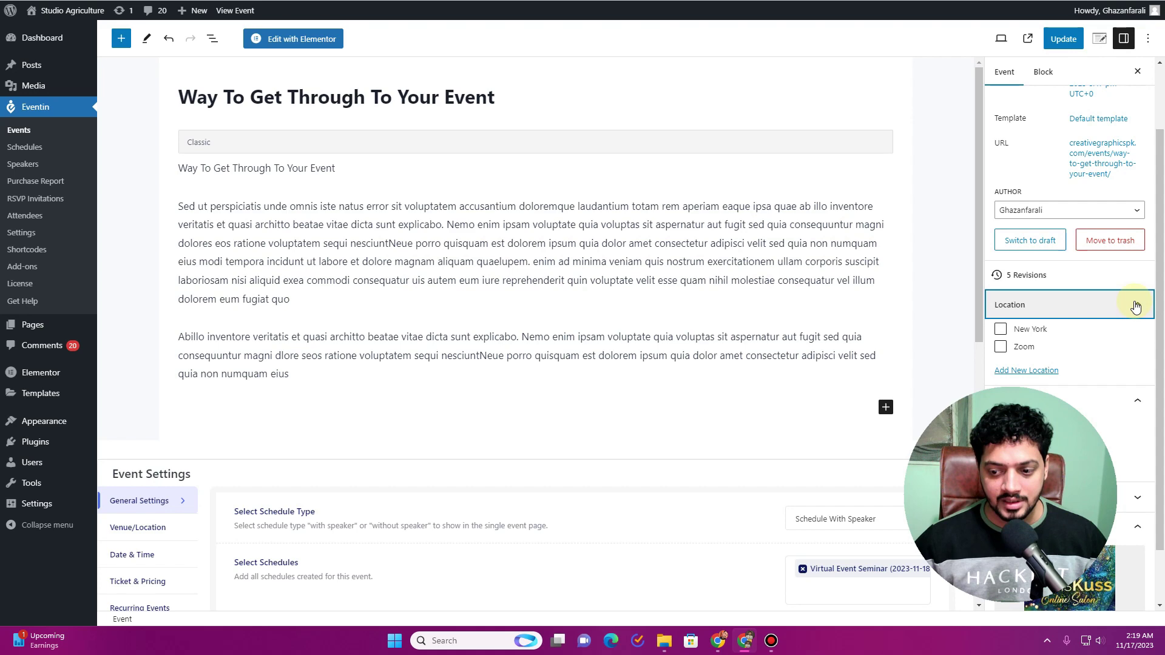
pyautogui.click(1000, 331)
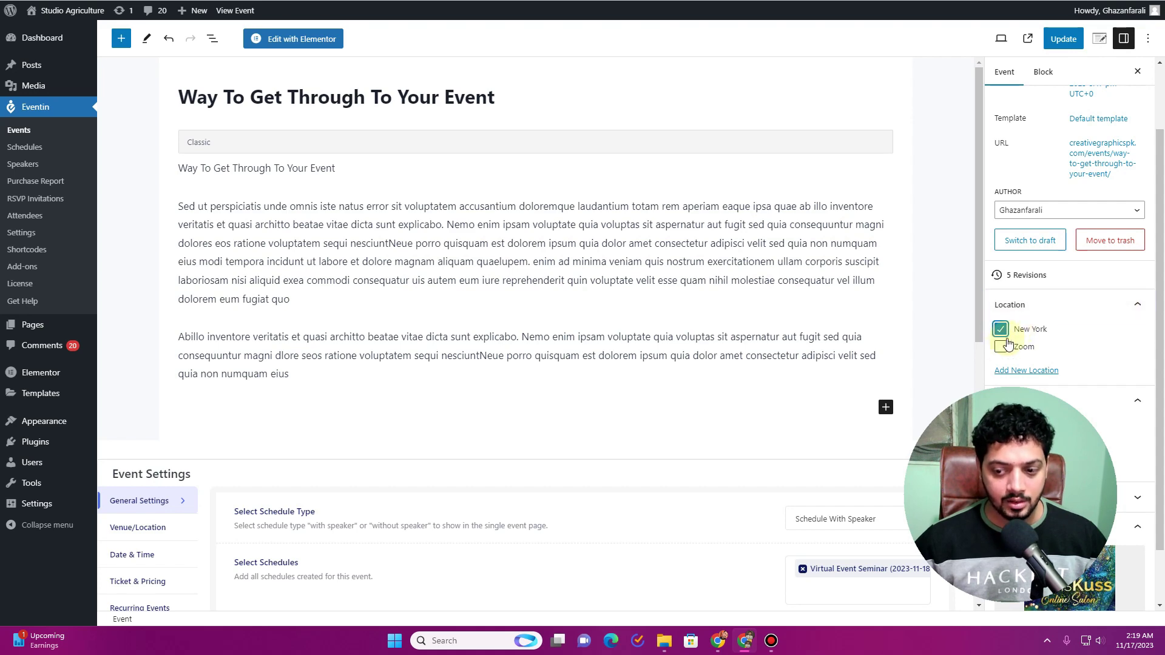
pyautogui.scroll(-5, 325, 271)
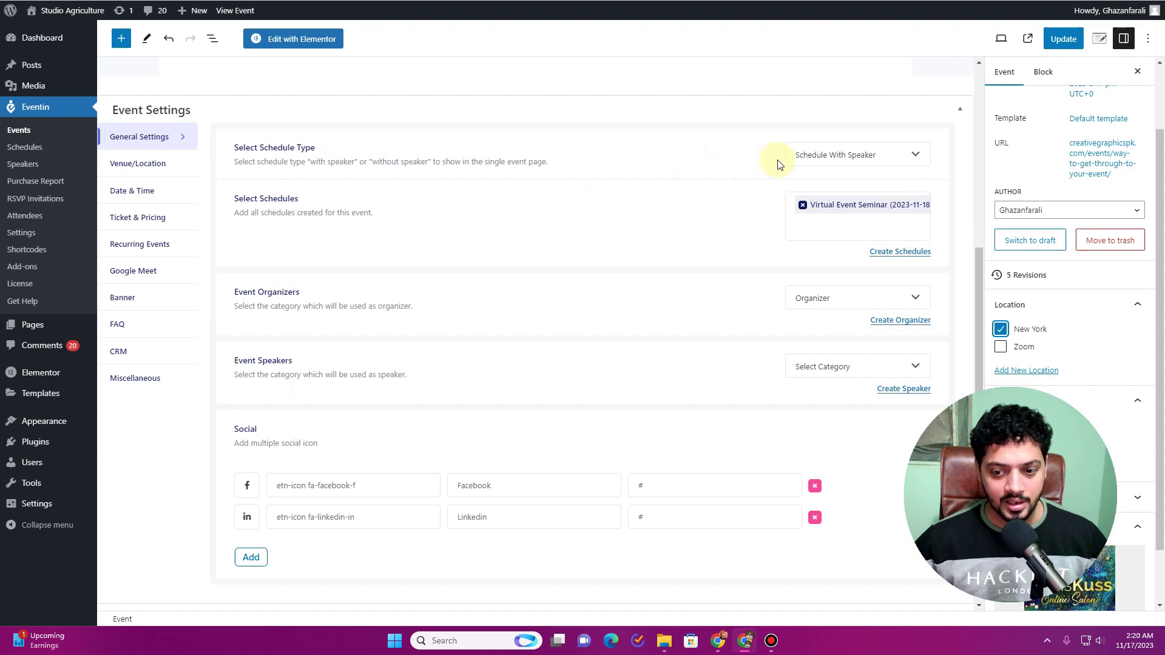
# In General Settings, set Event Organizers to Organizer and Event Speakers to Speaker.
pyautogui.click(843, 300)
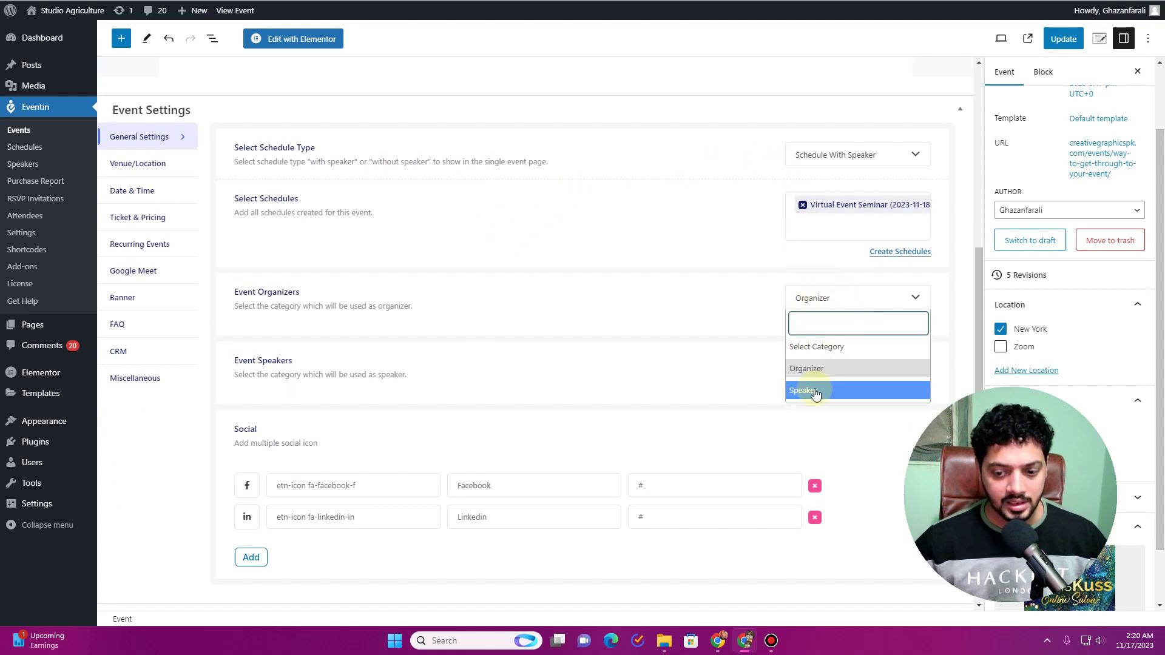
pyautogui.click(828, 370)
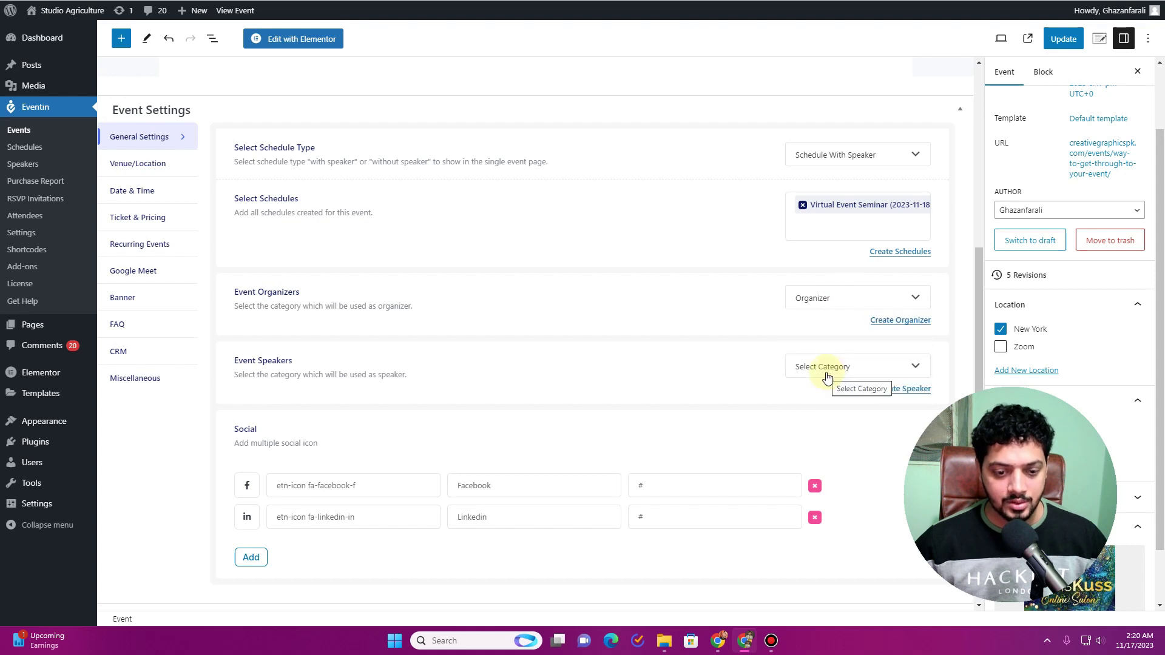
pyautogui.click(828, 376)
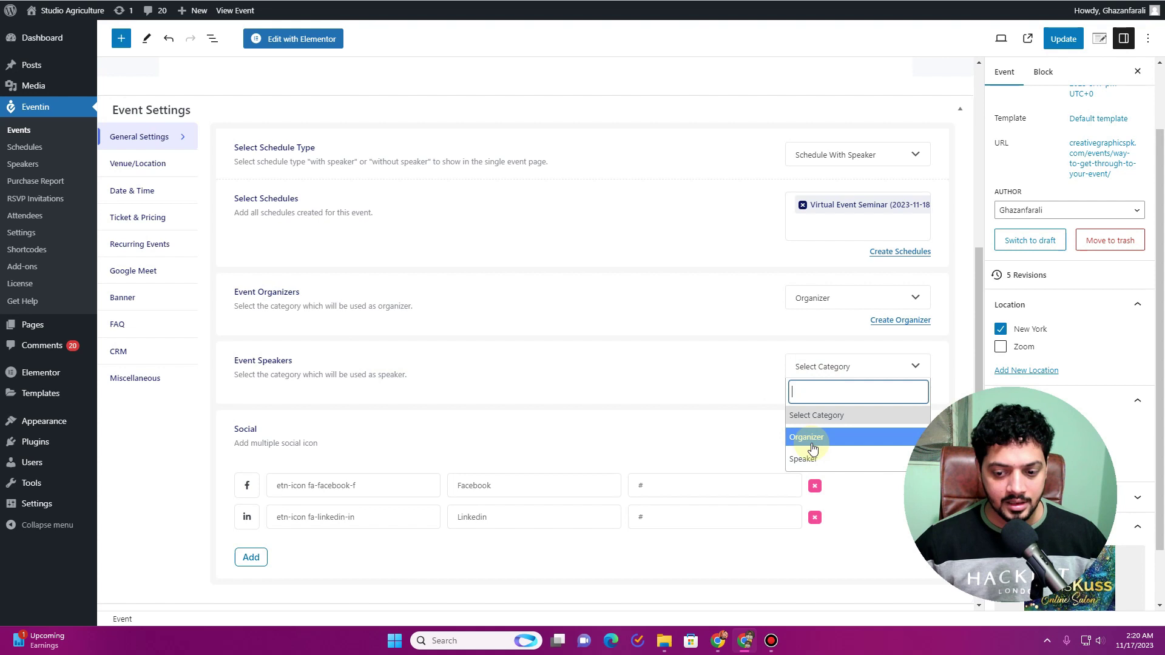
pyautogui.click(813, 465)
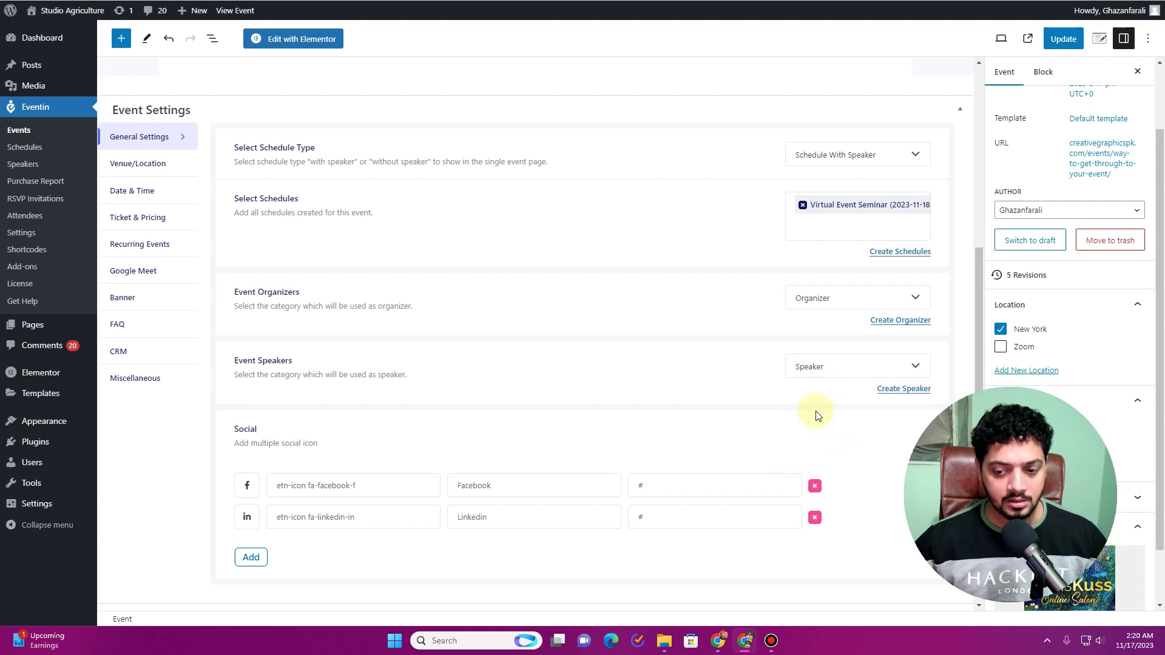
pyautogui.scroll(-3, 203, 345)
pyautogui.scroll(3, 273, 331)
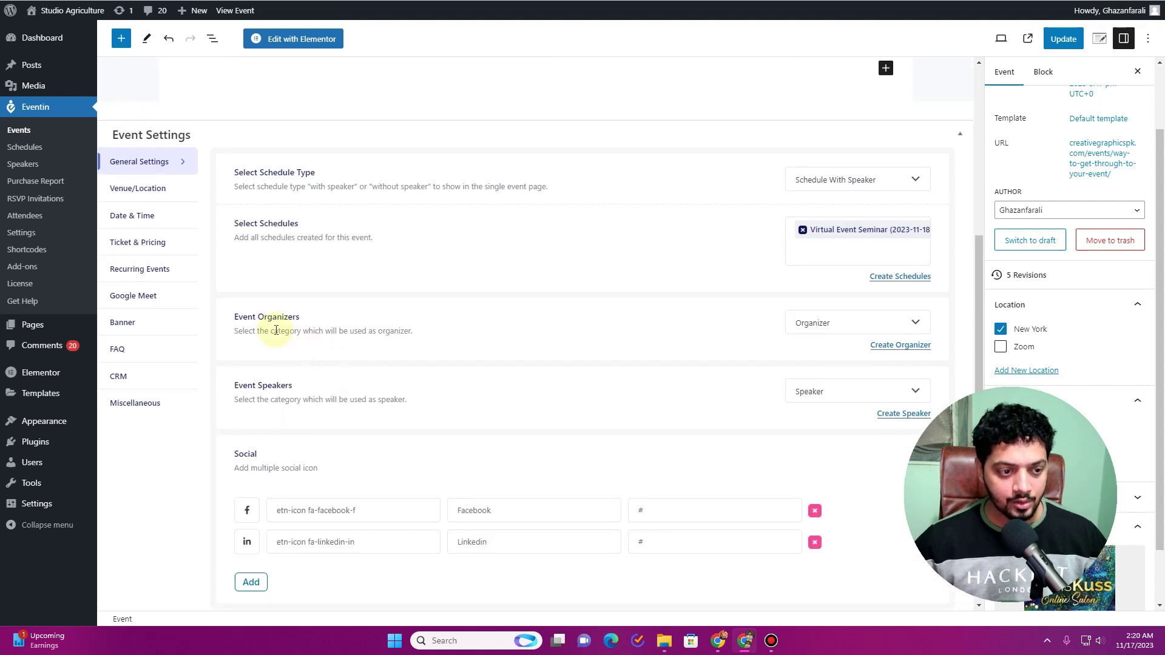
pyautogui.click(170, 196)
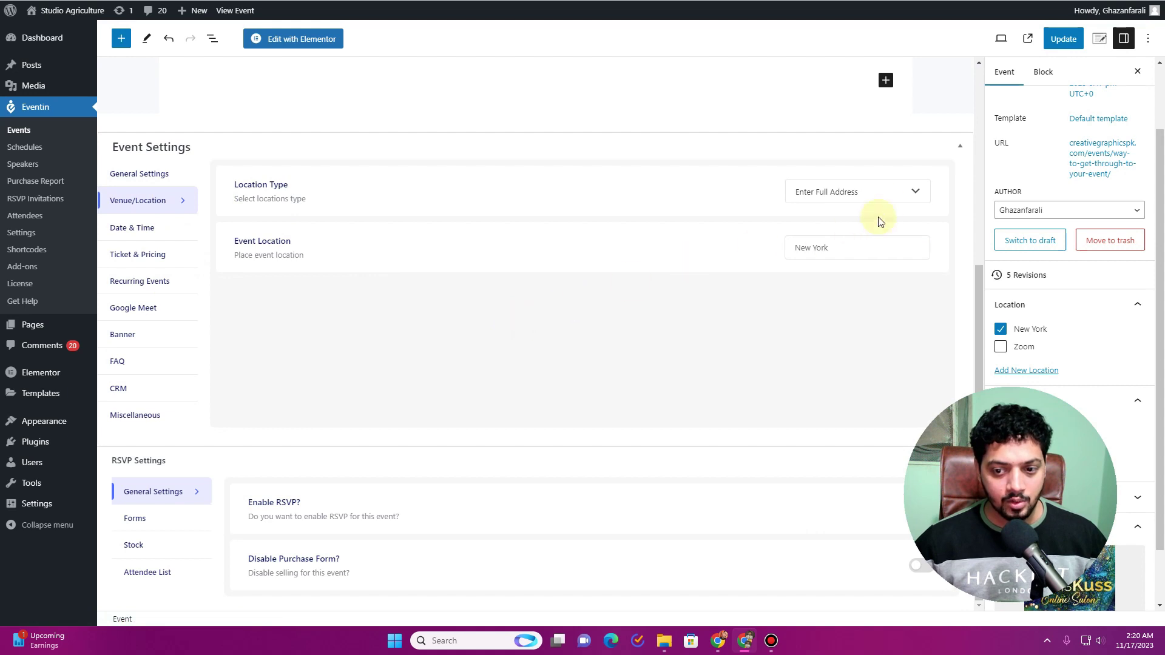
# Set Location Type to Existing Locations and choose New York as the event location.
pyautogui.click(880, 193)
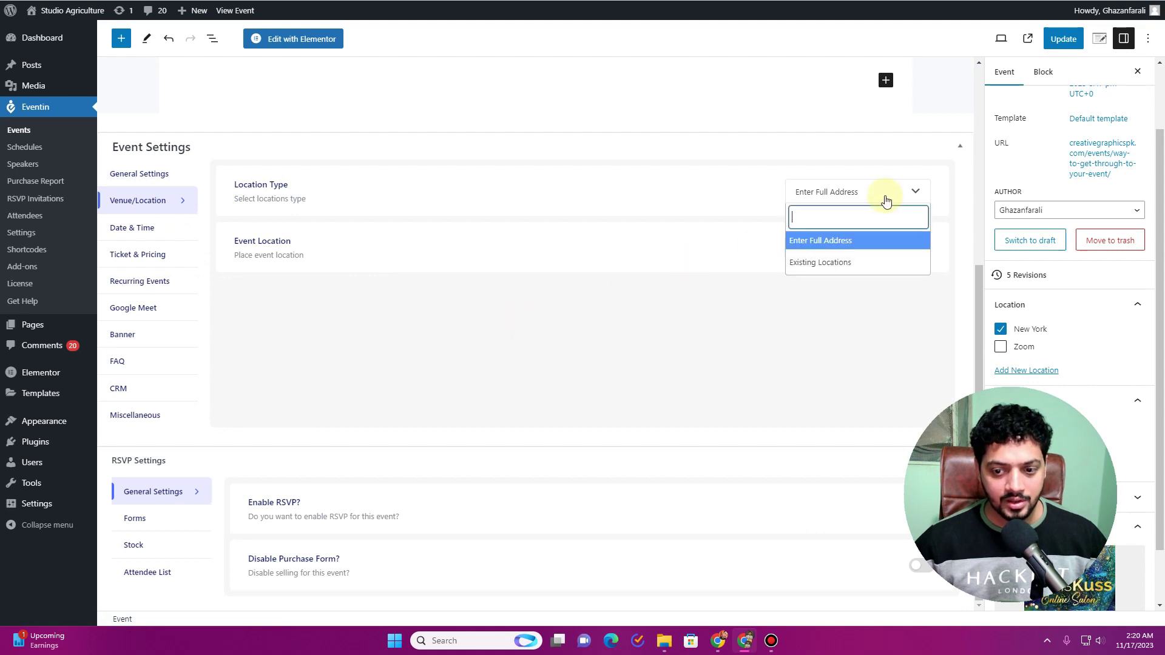
pyautogui.click(843, 268)
pyautogui.click(297, 272)
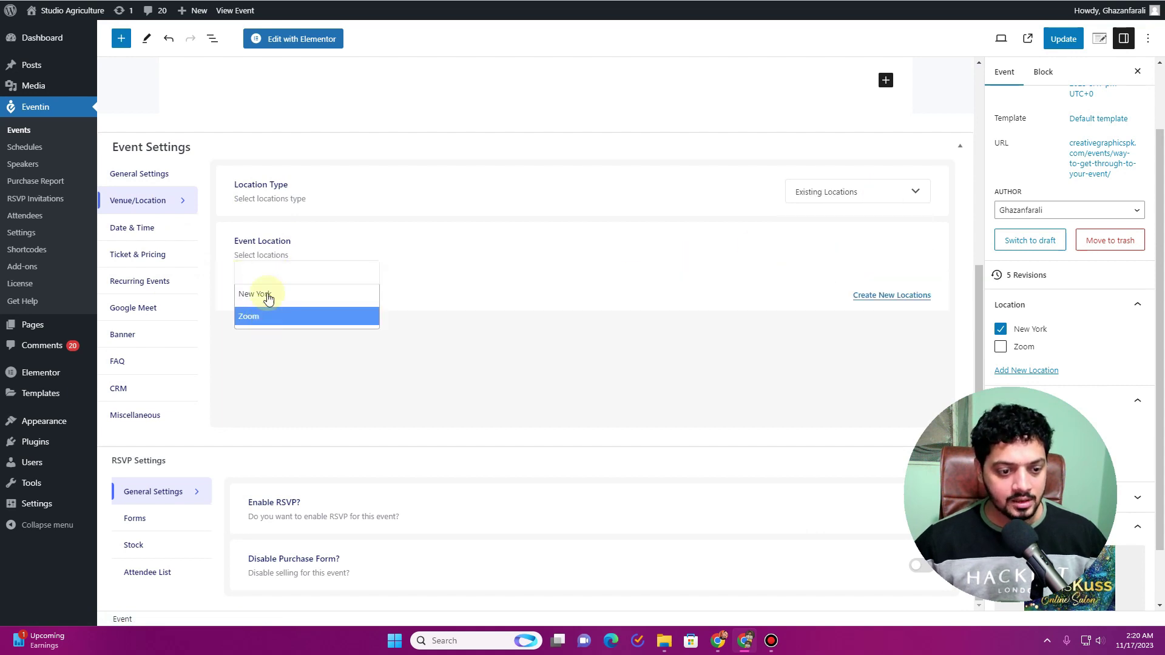
pyautogui.click(860, 192)
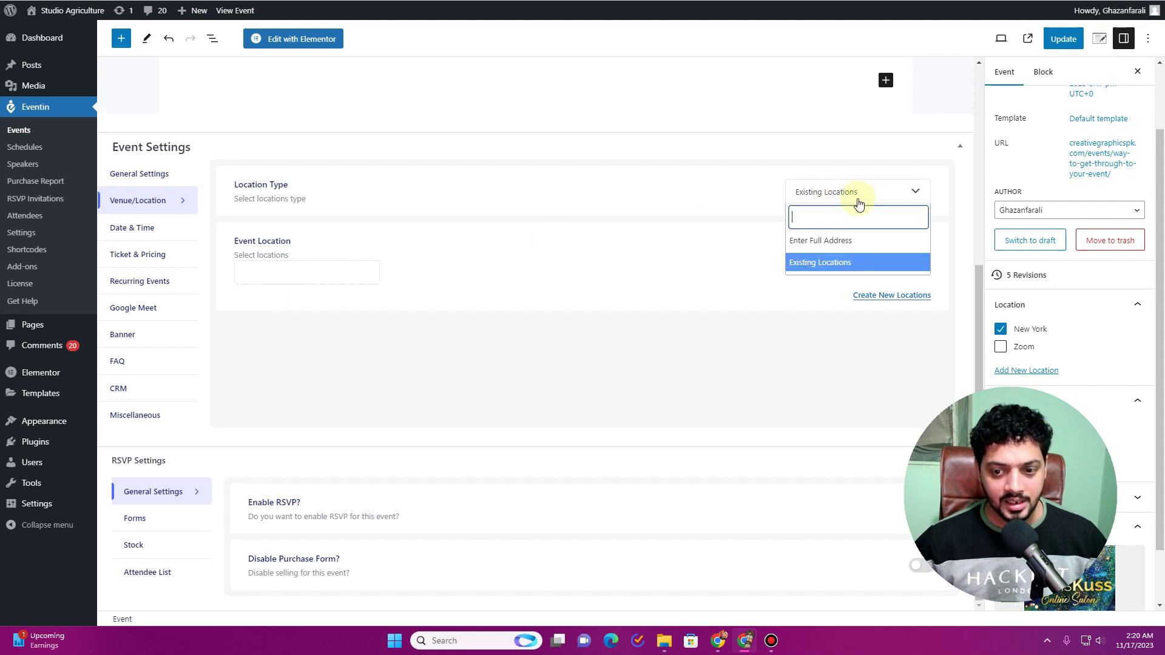
pyautogui.click(823, 241)
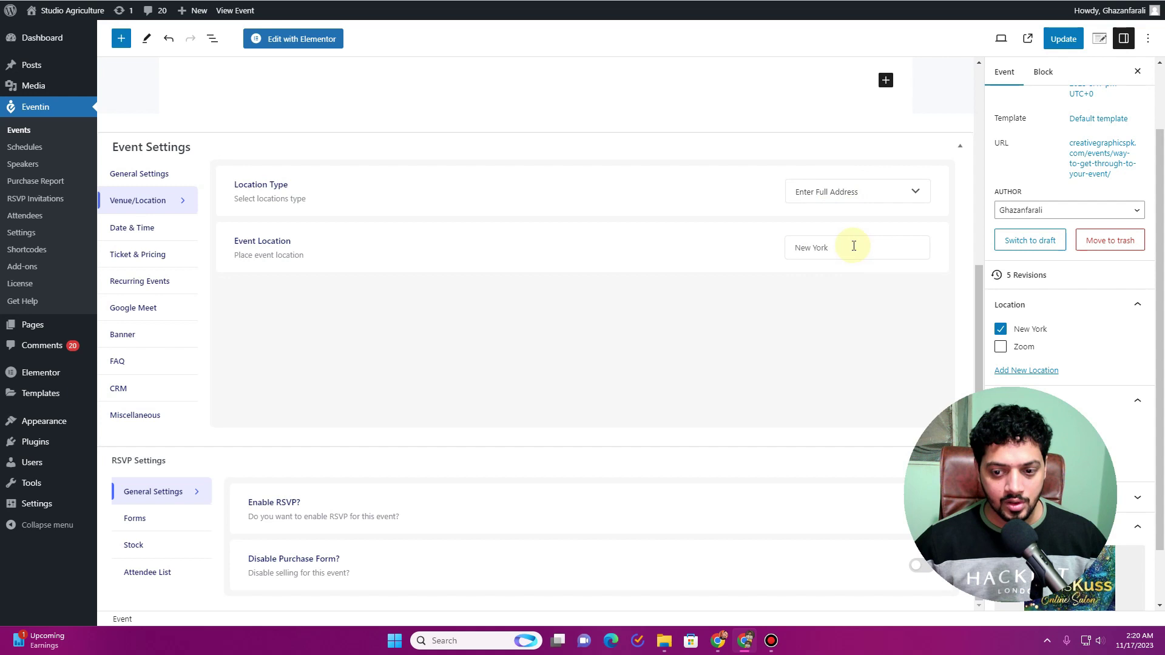
pyautogui.click(841, 194)
pyautogui.click(820, 262)
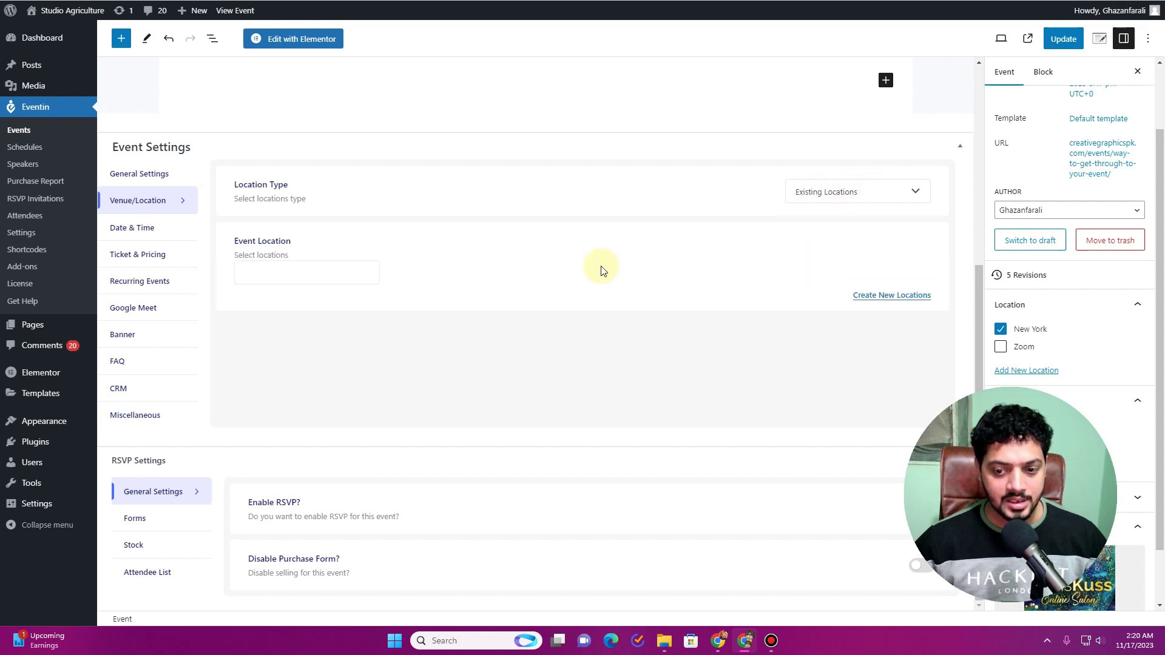
pyautogui.click(320, 270)
pyautogui.click(307, 297)
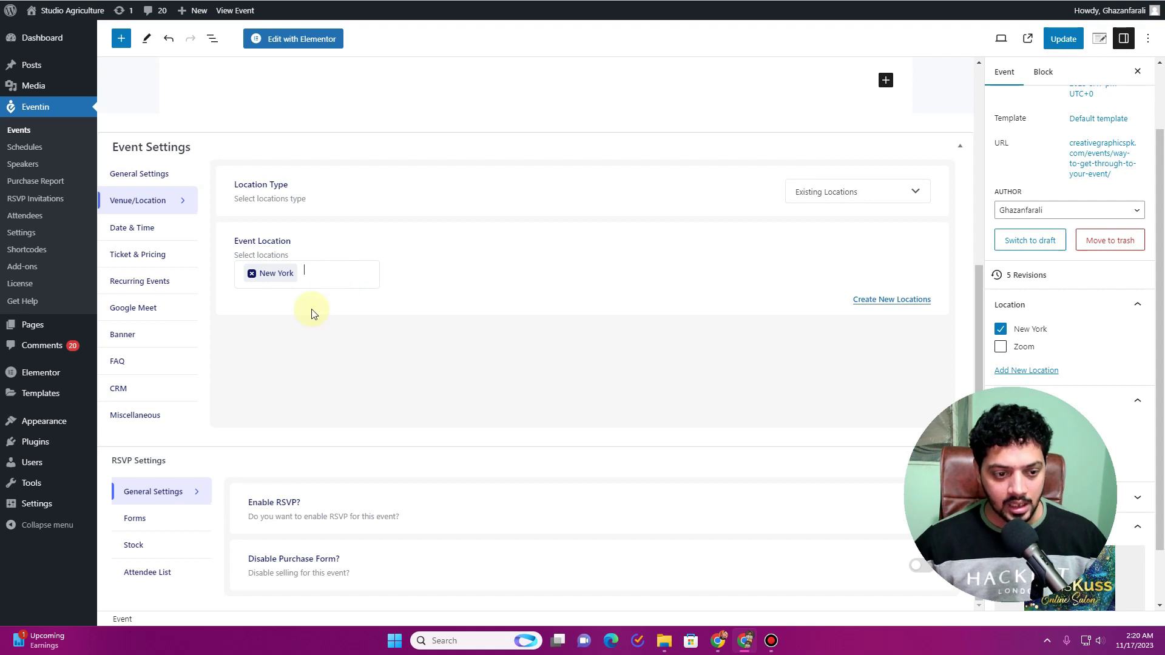
pyautogui.click(164, 229)
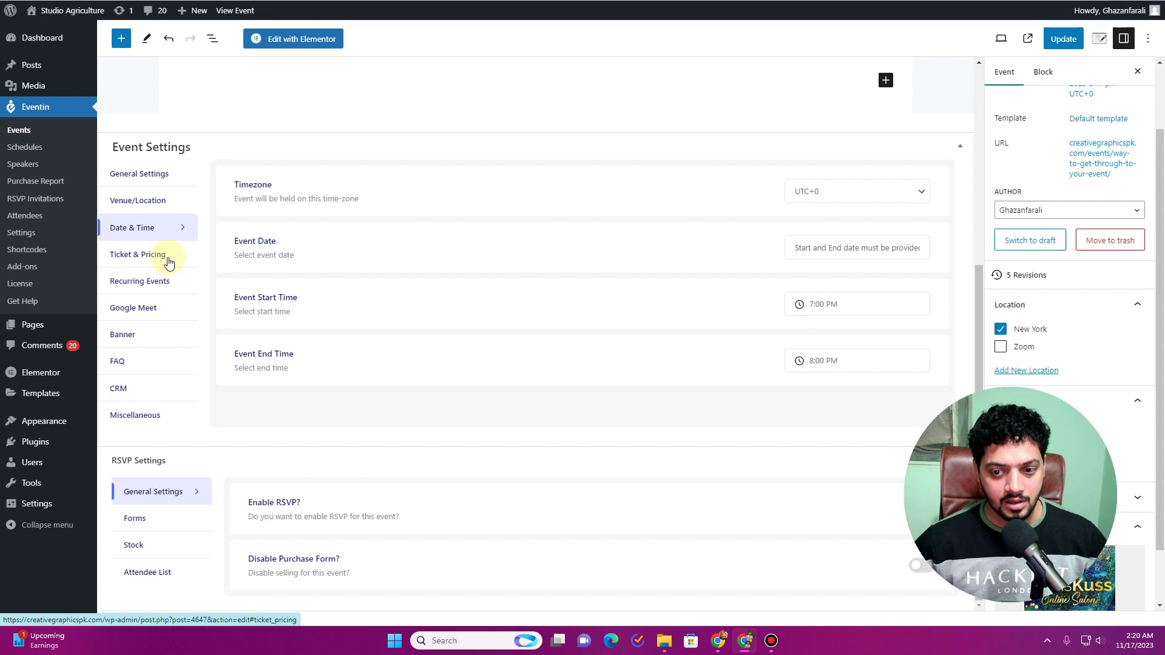
# Review the Ticket & Pricing, Recurring Events and Google Meet settings, then go to Banner.
pyautogui.click(169, 262)
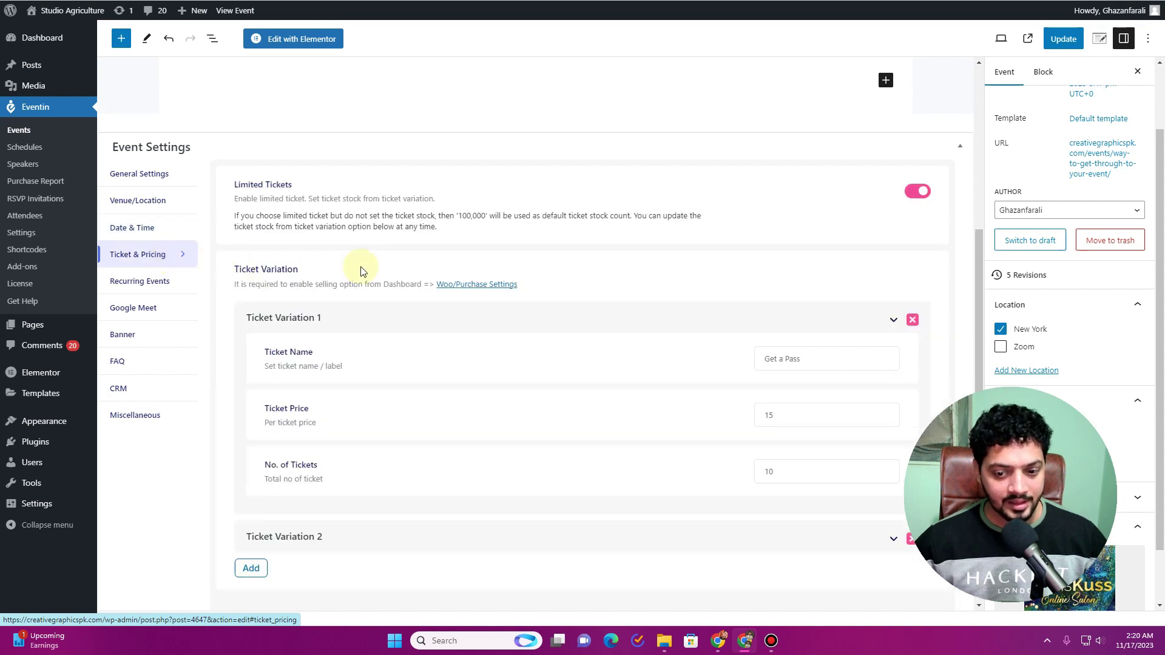
pyautogui.scroll(-3, 406, 260)
pyautogui.scroll(3, 406, 258)
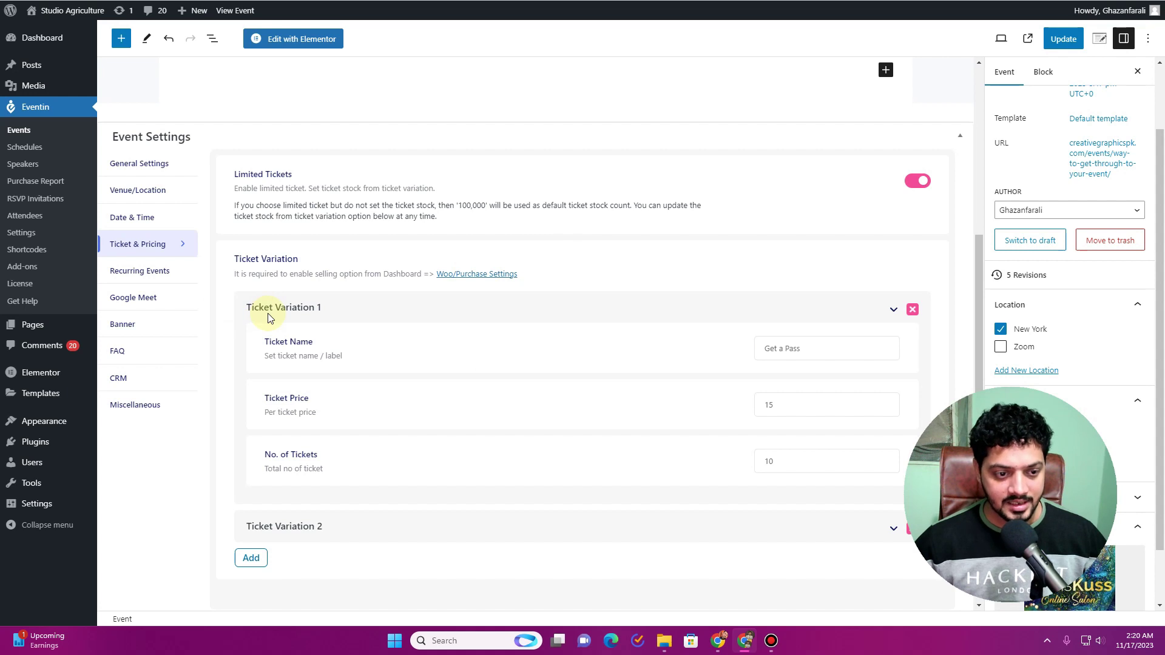
pyautogui.click(152, 271)
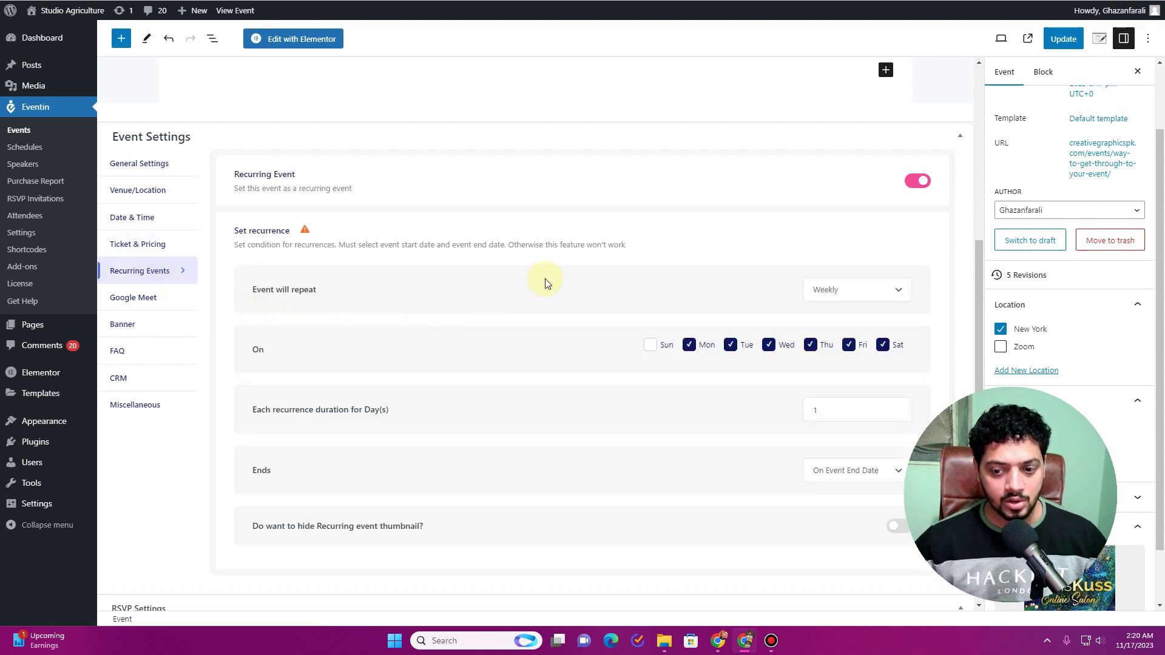
pyautogui.moveTo(306, 233)
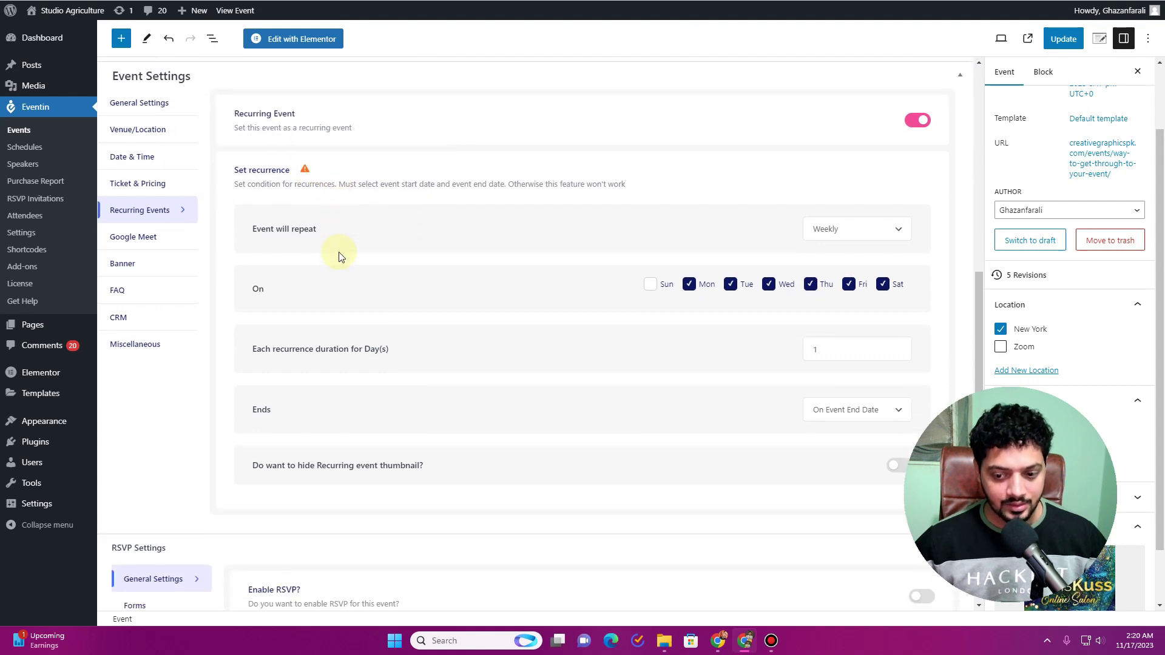
pyautogui.click(162, 297)
pyautogui.click(156, 341)
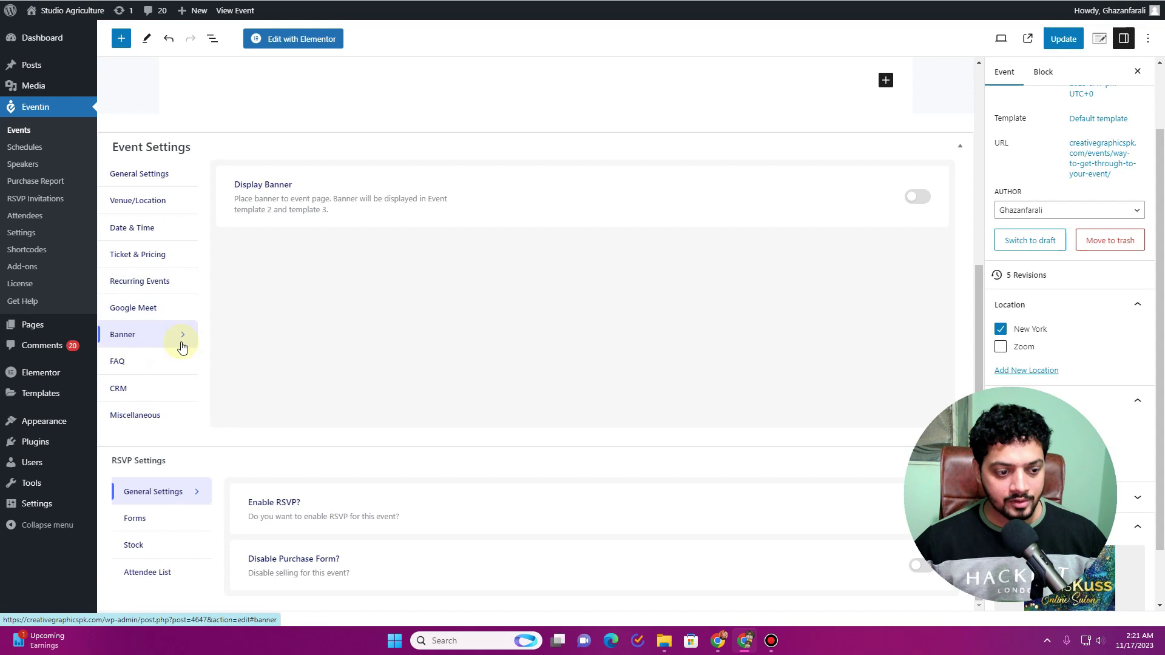
# Turn on Display Banner and pick the #KalisKuss Online Salon image from the Media Library.
pyautogui.click(918, 197)
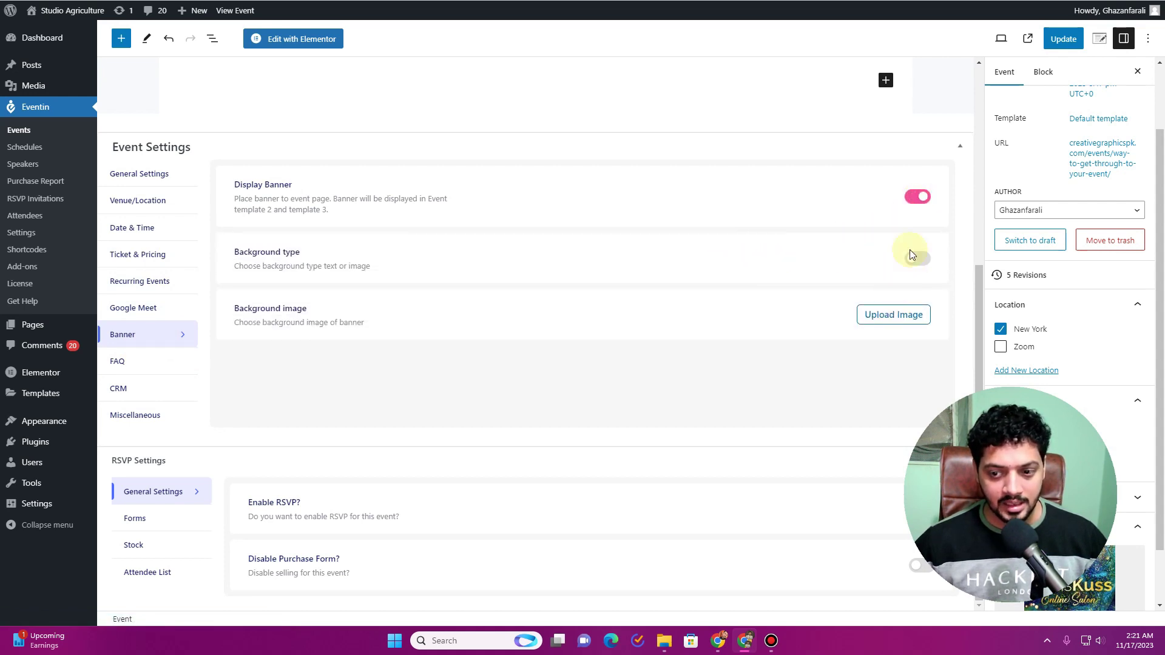
pyautogui.click(887, 314)
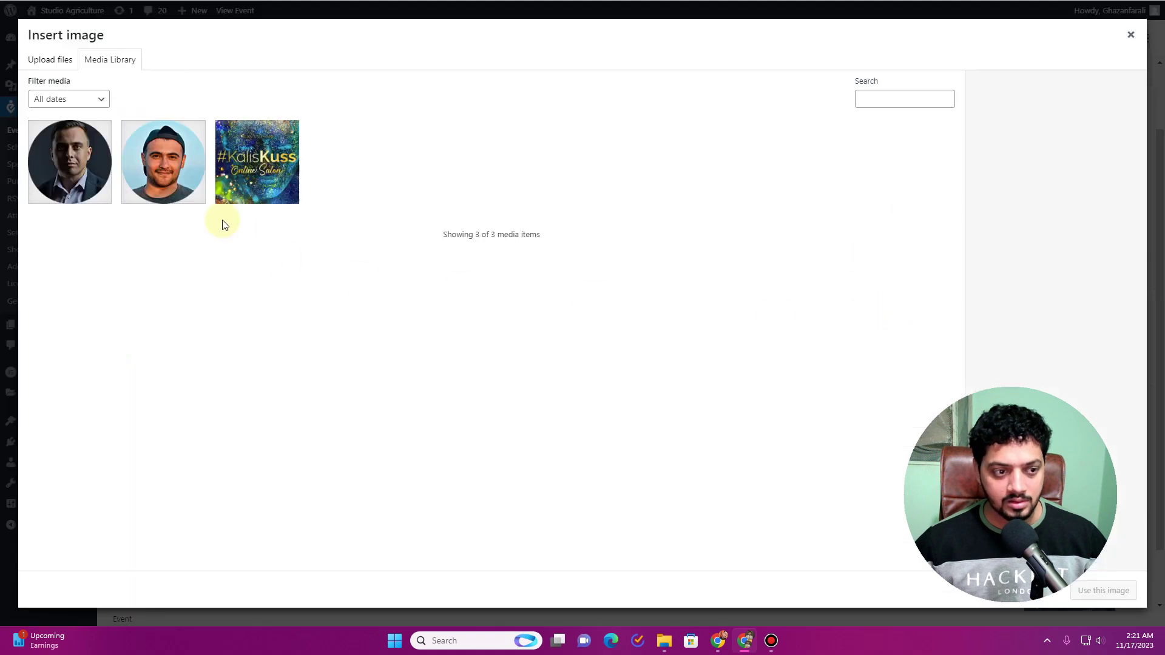
pyautogui.click(302, 193)
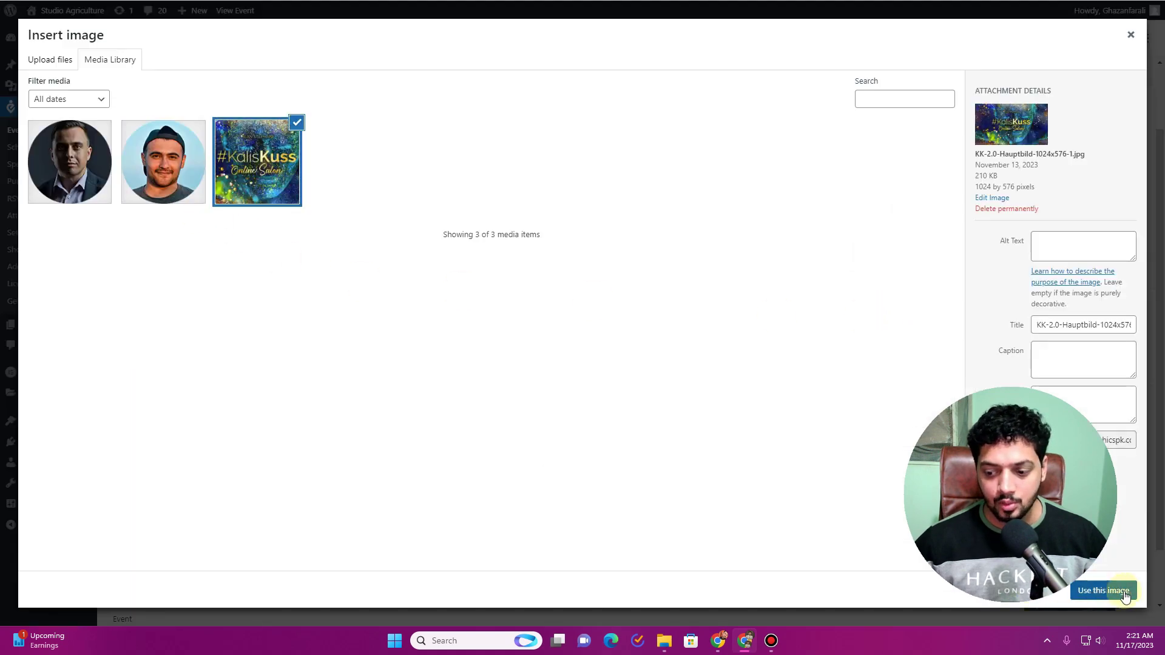
# Apply the selected KalisKuss image to the event banner.
pyautogui.click(1104, 591)
pyautogui.scroll(-4, 461, 277)
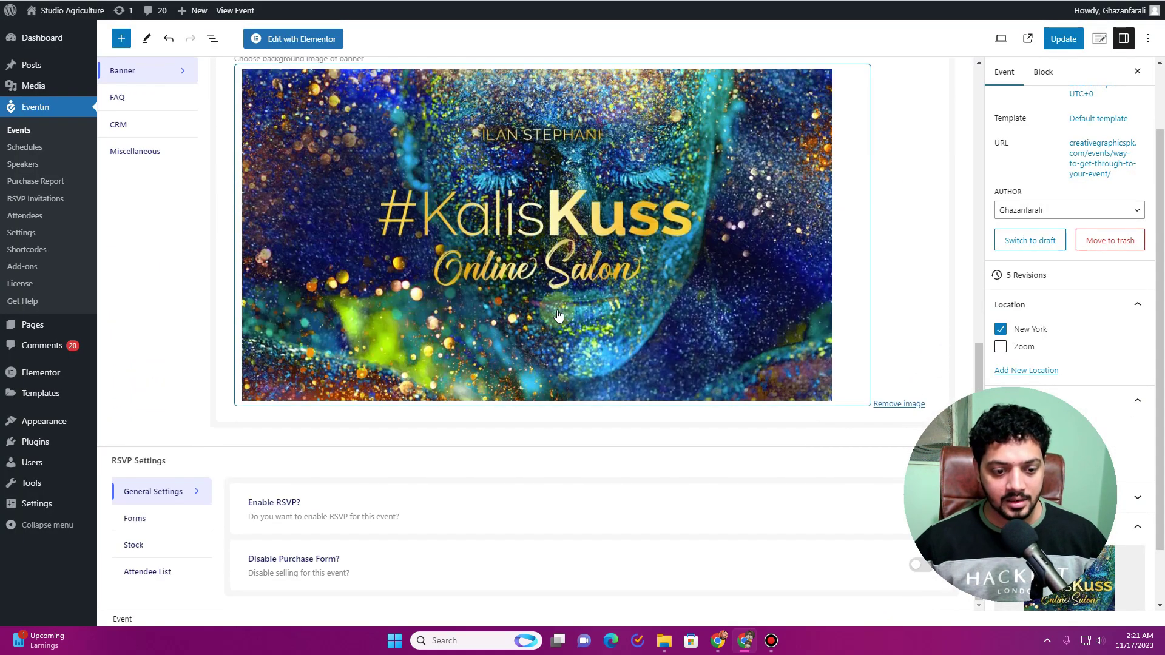
pyautogui.scroll(5, 629, 358)
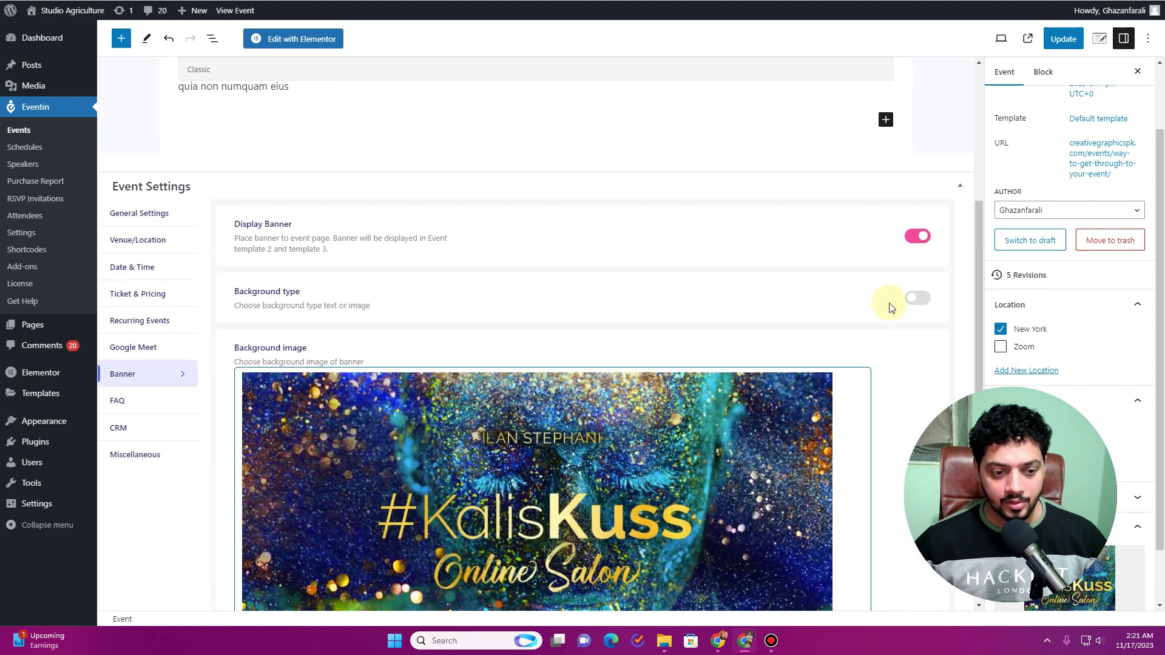
# Switch the banner background type to colour and set it to green #81d742.
pyautogui.click(926, 300)
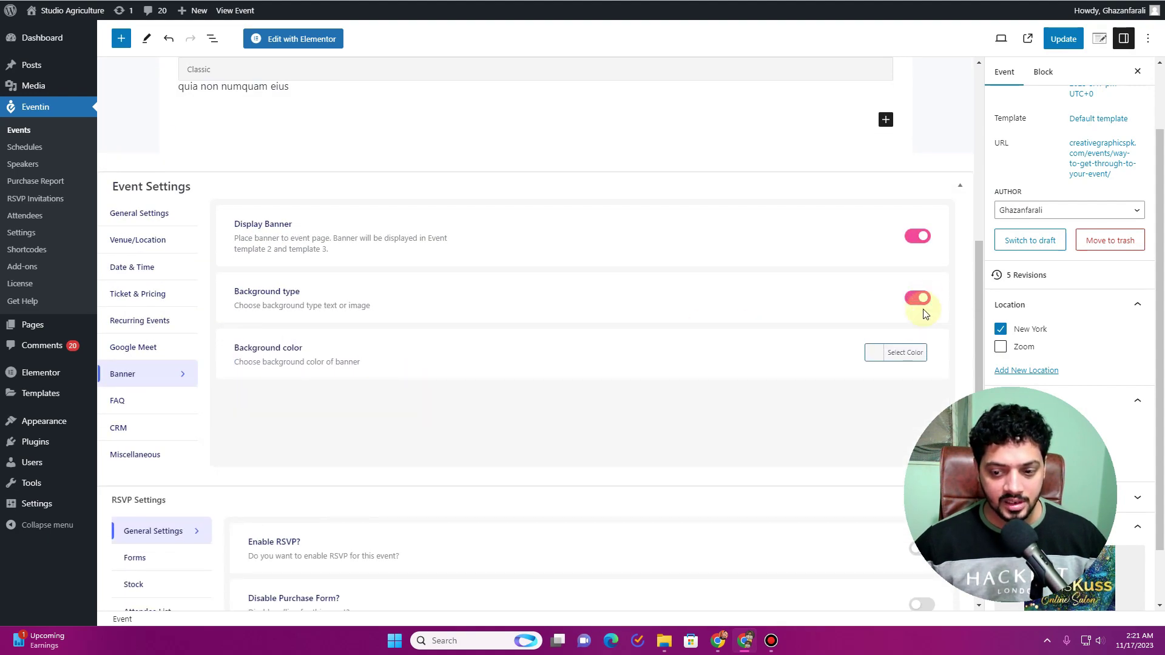
pyautogui.click(873, 356)
pyautogui.click(858, 495)
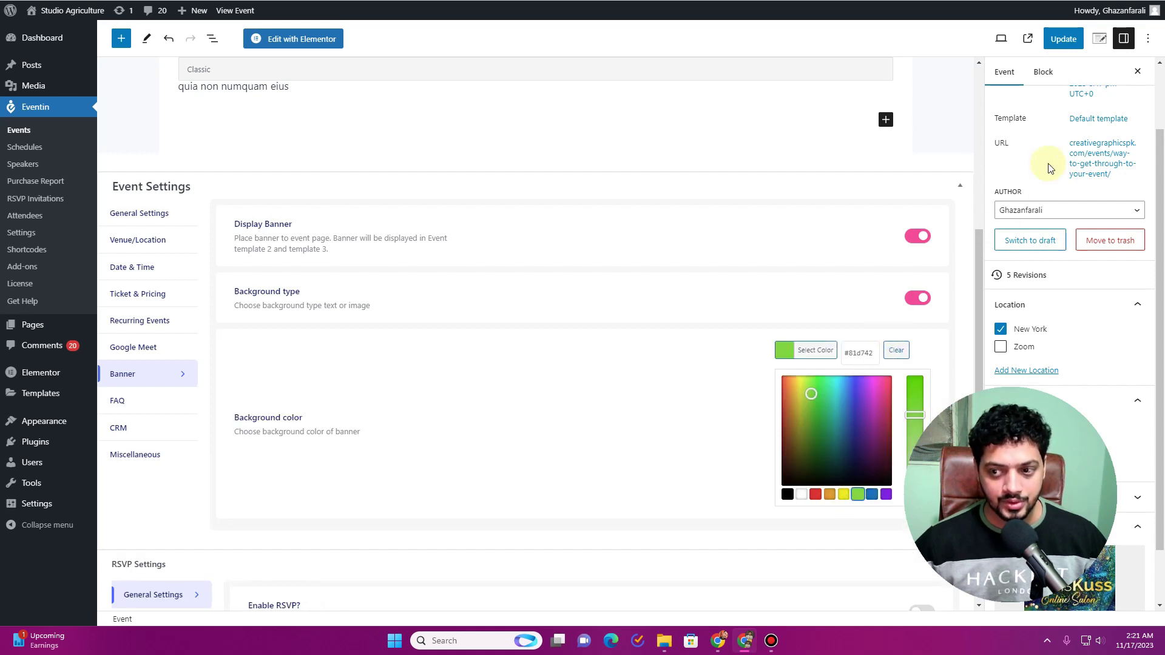
pyautogui.click(136, 403)
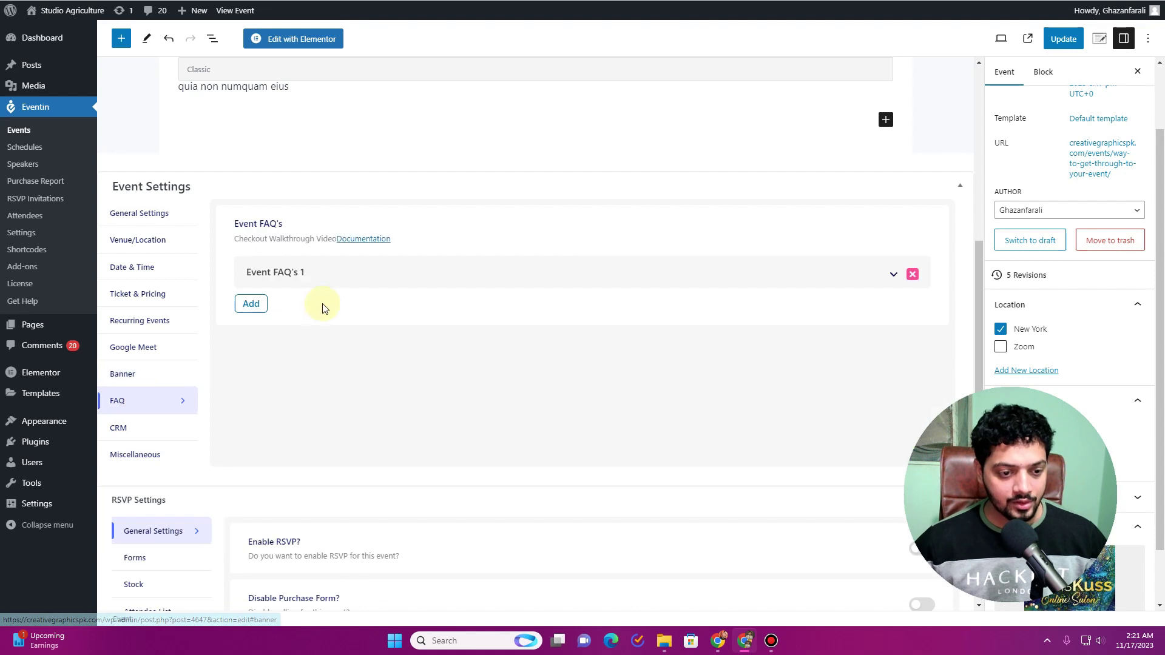
# Use the event page's opening sentence as the first FAQ title.
pyautogui.click(895, 277)
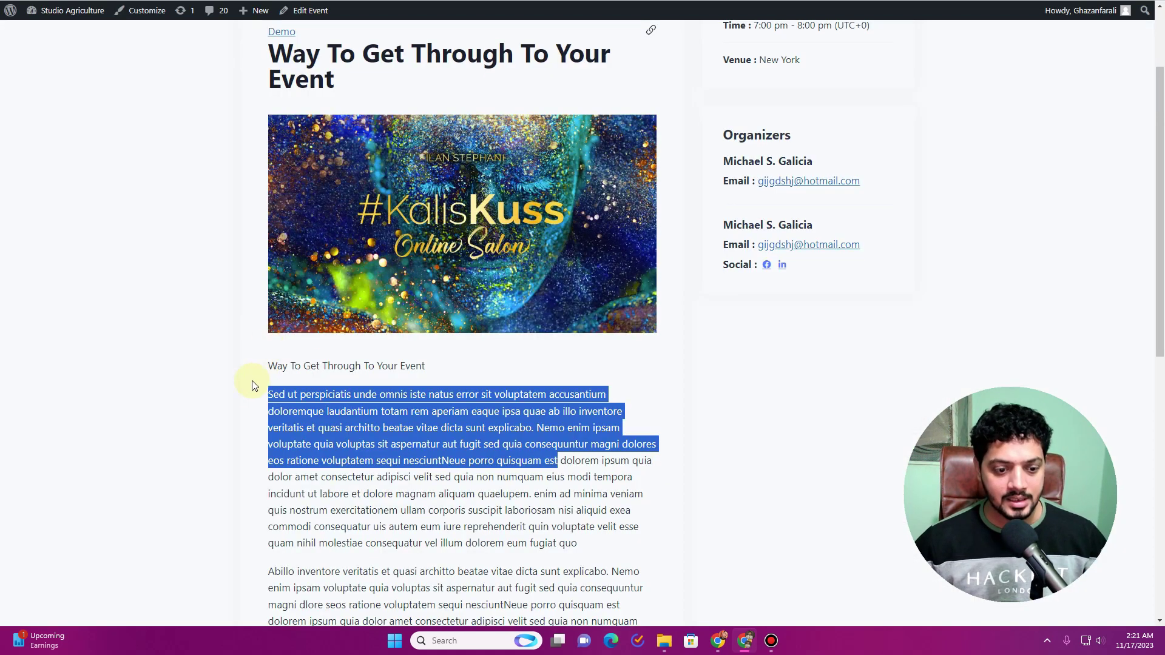
pyautogui.moveTo(269, 394); pyautogui.dragTo(476, 396)
pyautogui.hotkey('ctrl', 'c')
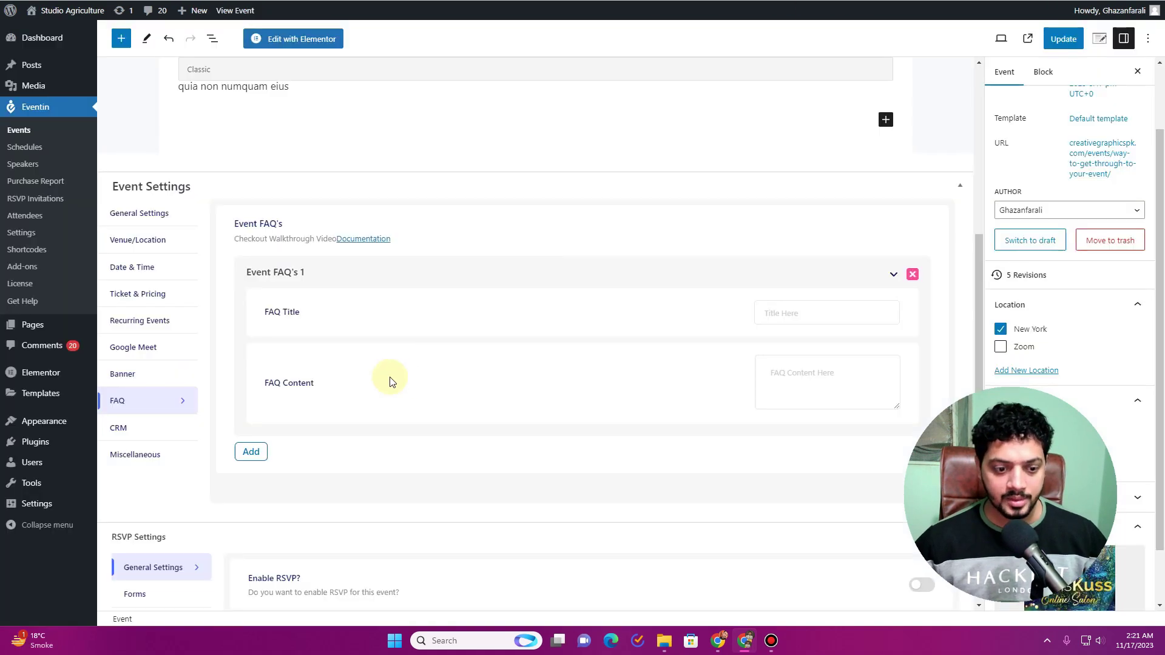
pyautogui.click(802, 312)
pyautogui.hotkey('ctrl', 'v')
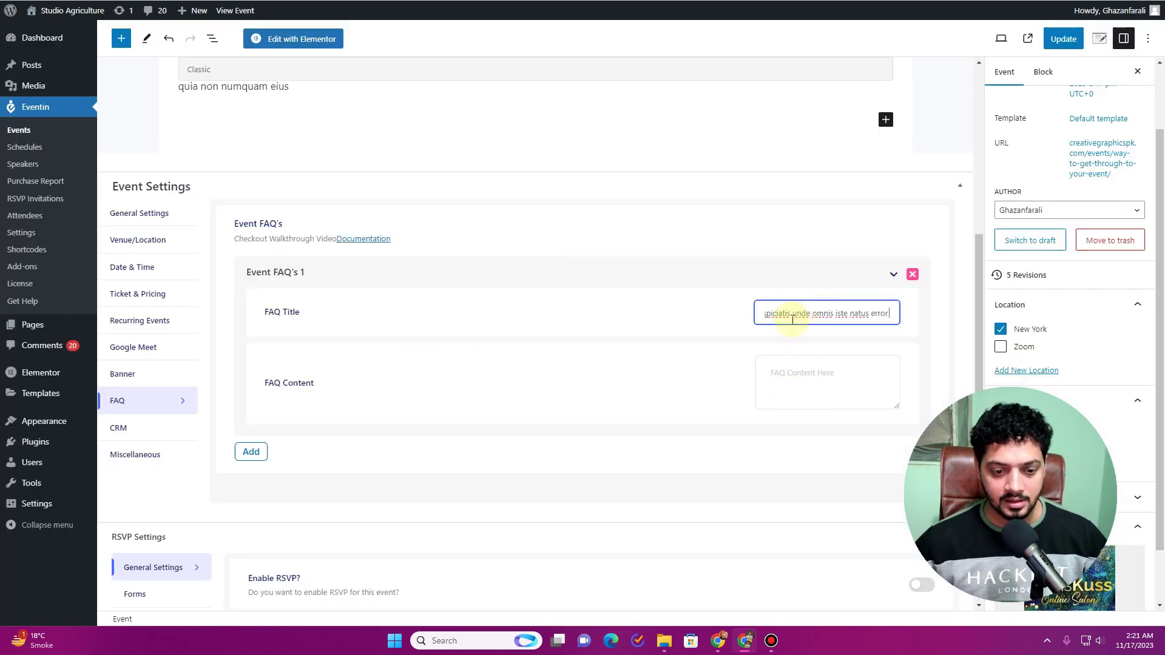
pyautogui.press('Return')
# Add a second and third FAQ, each titled with the same sentence.
pyautogui.click(892, 463)
pyautogui.click(781, 349)
pyautogui.hotkey('ctrl', 'v')
pyautogui.click(267, 495)
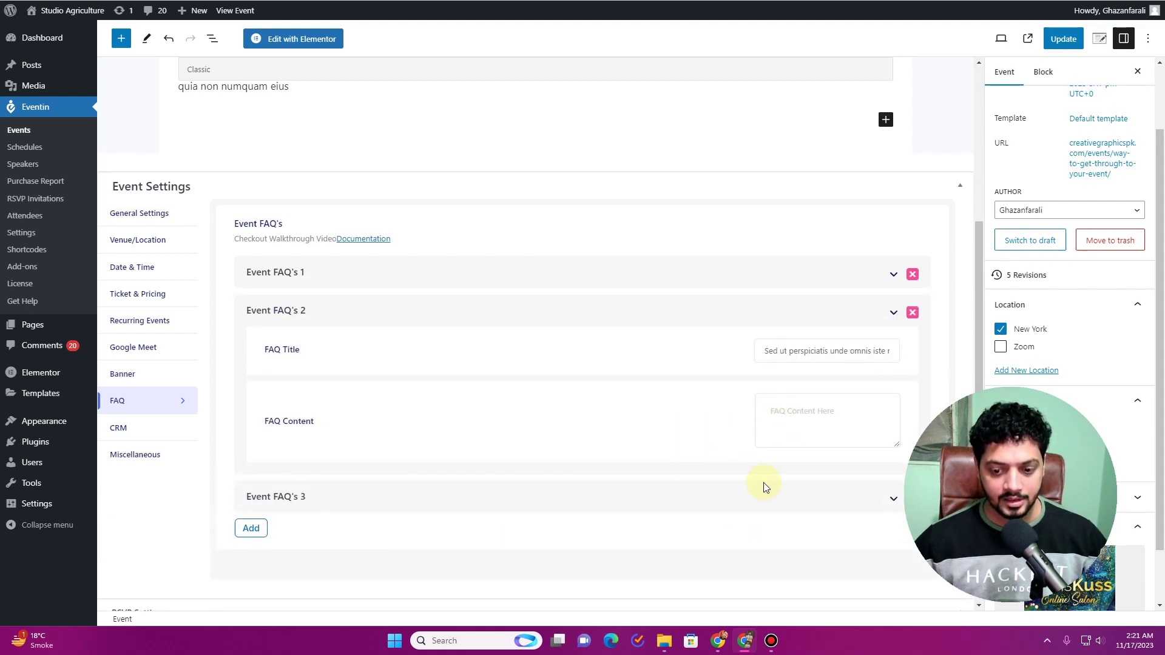
pyautogui.click(893, 499)
pyautogui.click(785, 390)
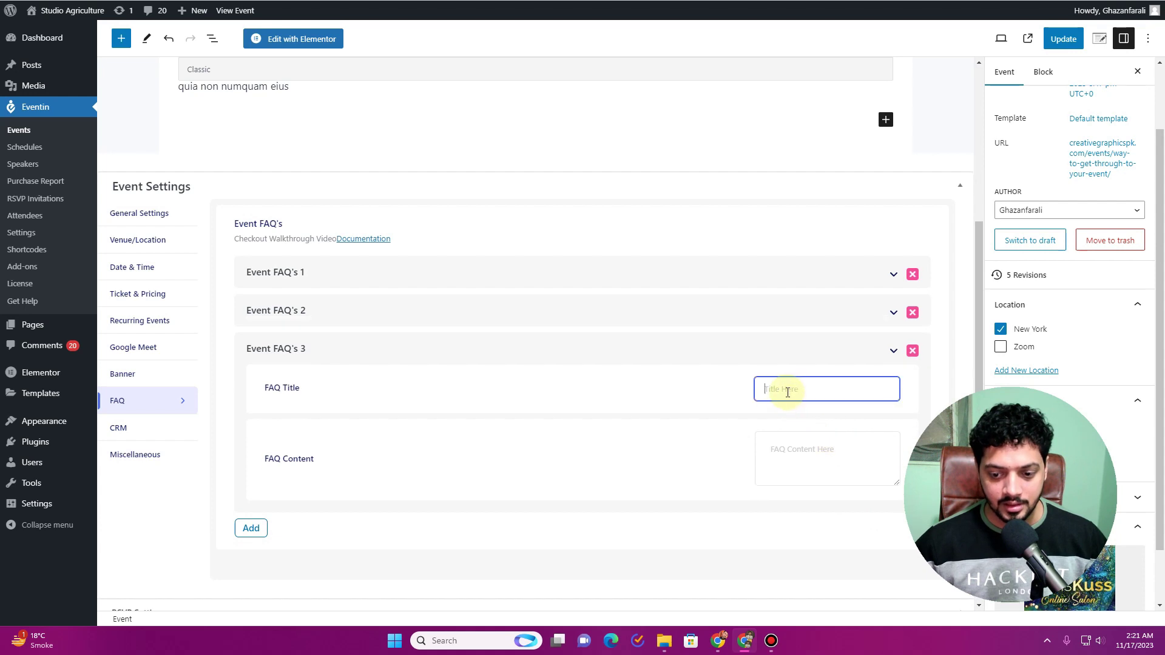
pyautogui.hotkey('ctrl', 'v')
# Copy a sample paragraph from the live event page.
pyautogui.hotkey('ctrl', 'Tab')
pyautogui.click(476, 394)
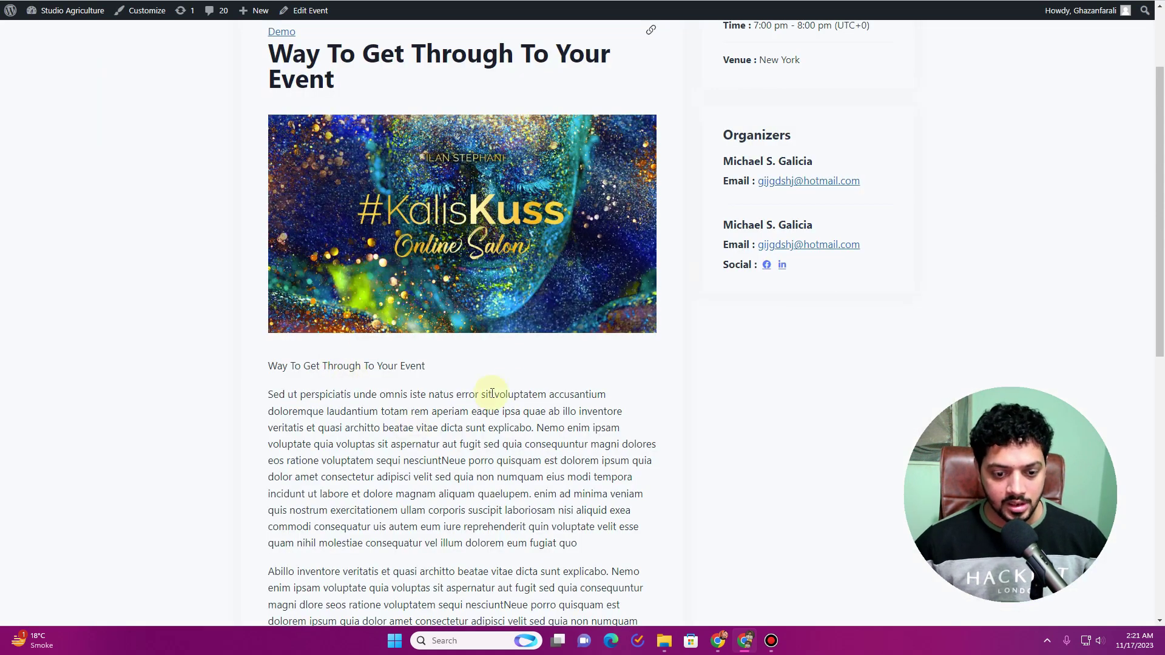
pyautogui.moveTo(483, 393); pyautogui.dragTo(532, 495)
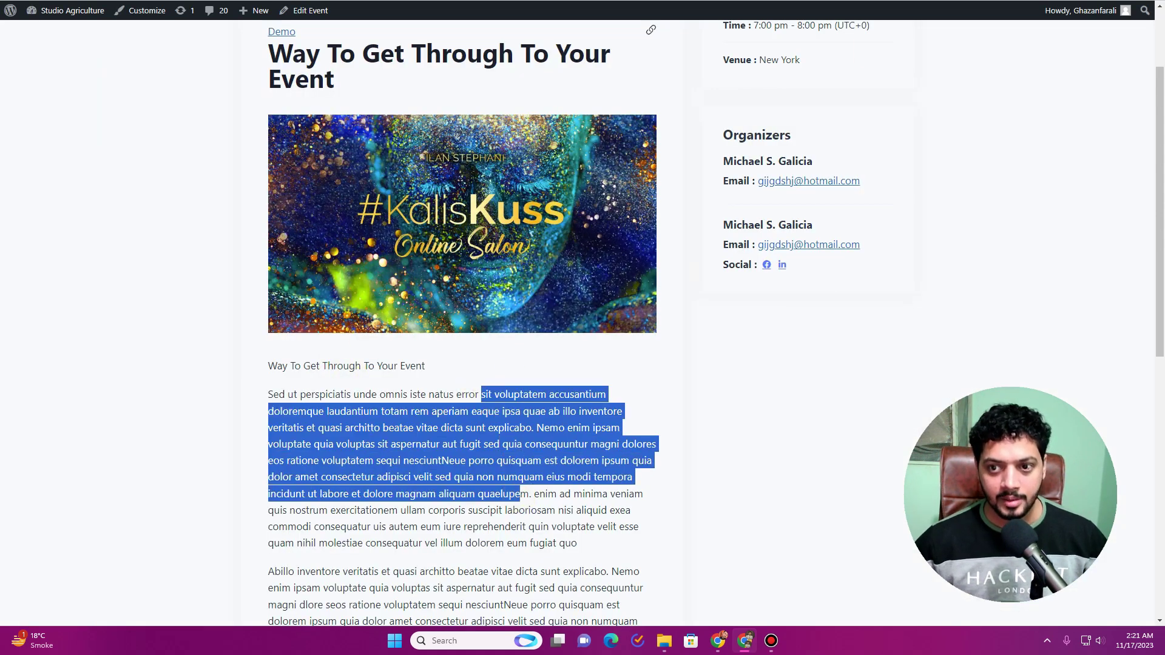
pyautogui.hotkey('ctrl', 'c')
pyautogui.hotkey('ctrl', 'Tab')
# Paste the sample paragraph as the content of the FAQ entries.
pyautogui.click(893, 278)
pyautogui.click(770, 392)
pyautogui.hotkey('ctrl', 'v')
pyautogui.click(890, 278)
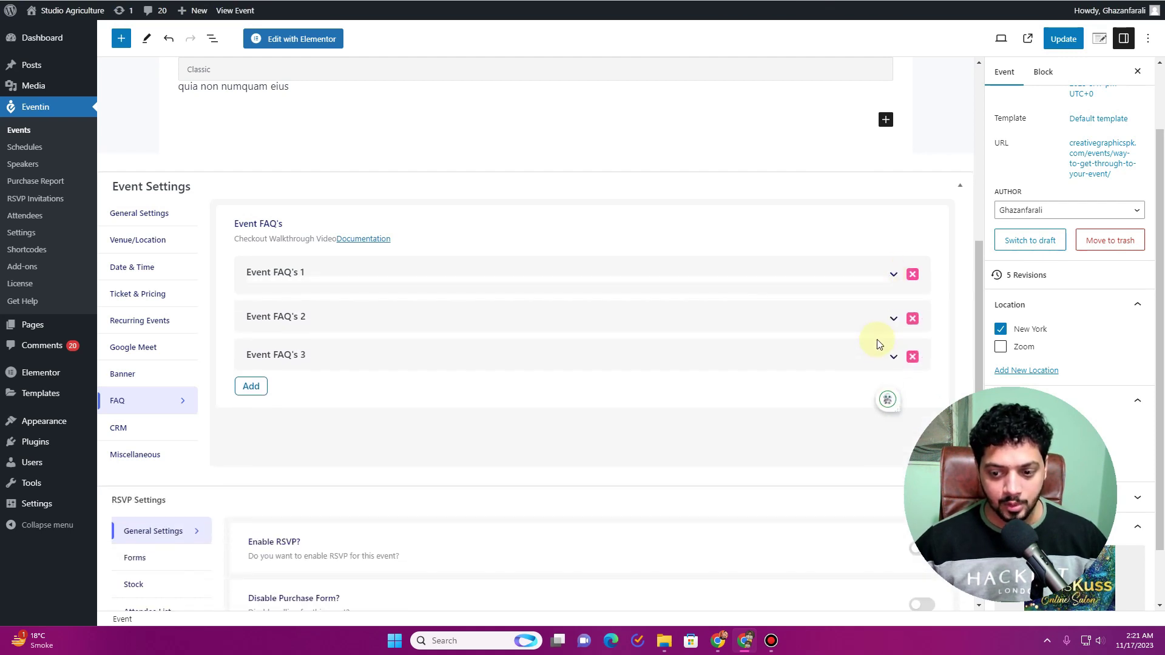
pyautogui.click(893, 313)
pyautogui.click(812, 425)
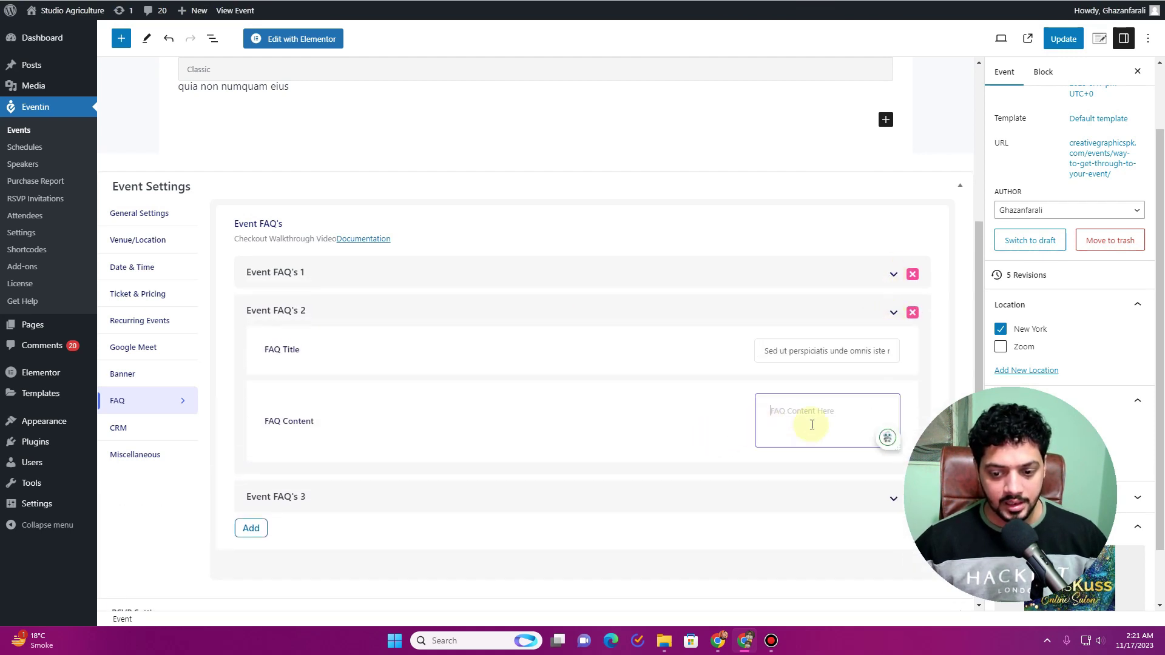
pyautogui.click(891, 498)
pyautogui.click(795, 456)
pyautogui.hotkey('ctrl', 'v')
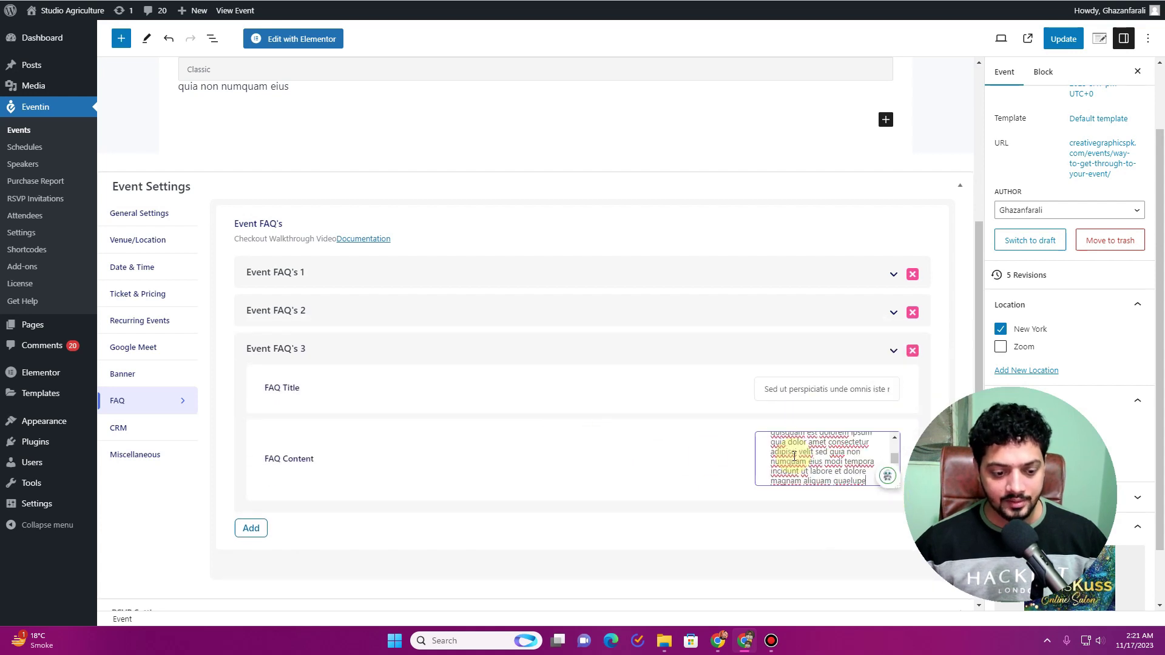
pyautogui.click(136, 438)
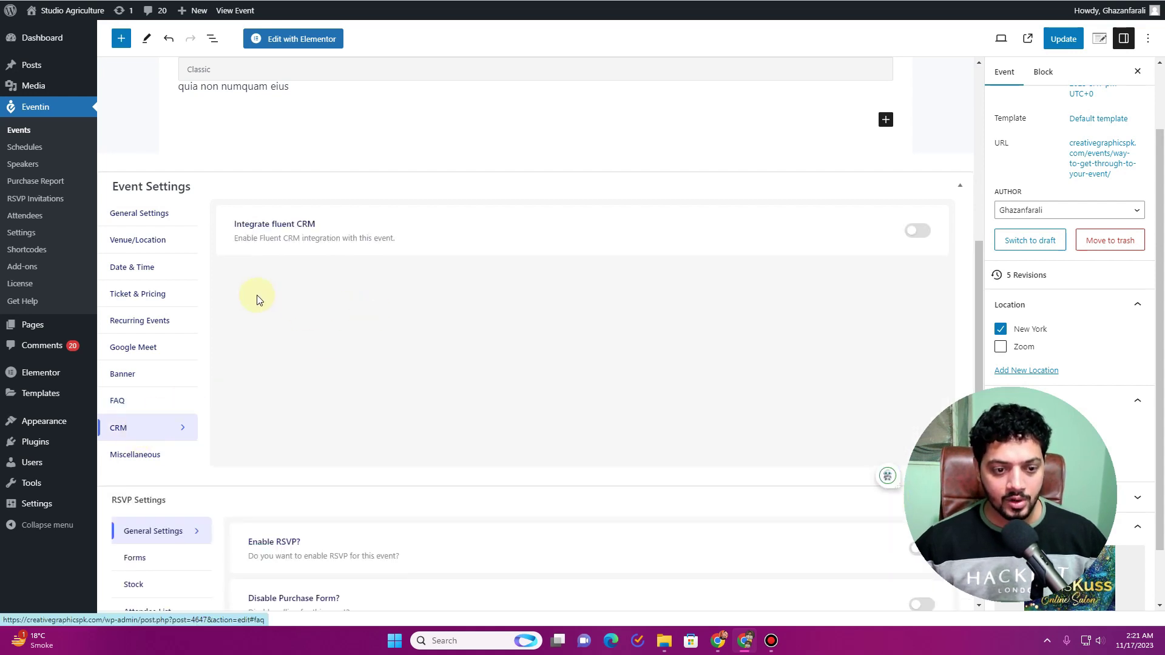
# Review the event's Miscellaneous settings and start a new page via Create Certificate Template.
pyautogui.click(152, 453)
pyautogui.scroll(-1, 629, 220)
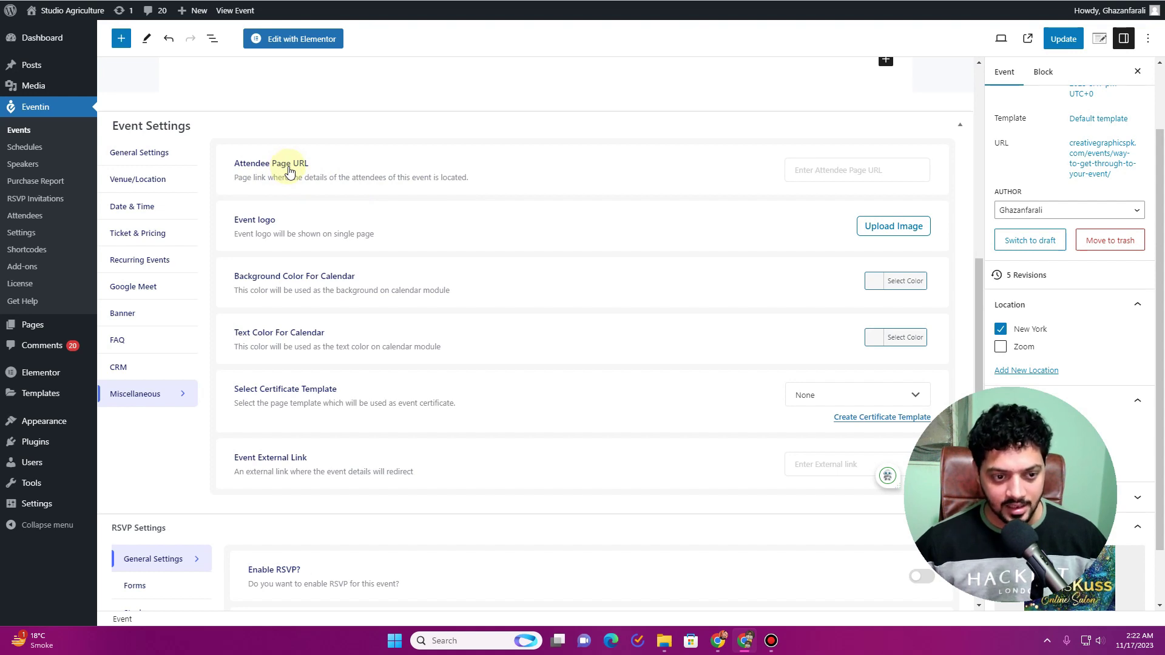
pyautogui.click(867, 168)
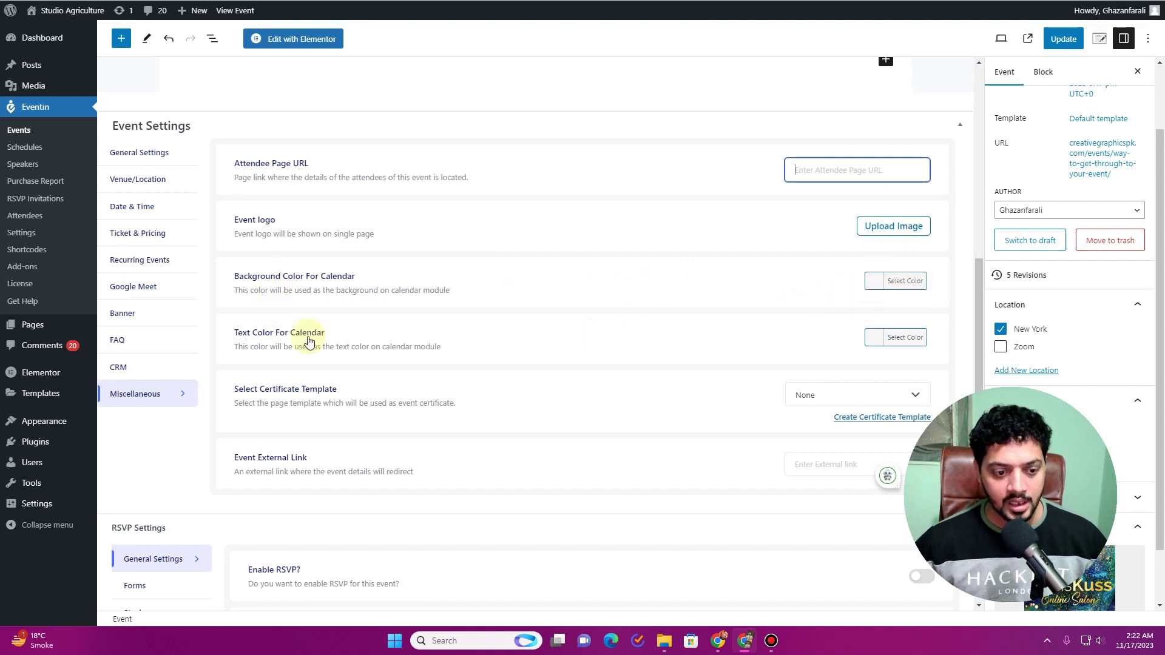
pyautogui.scroll(-1, 591, 217)
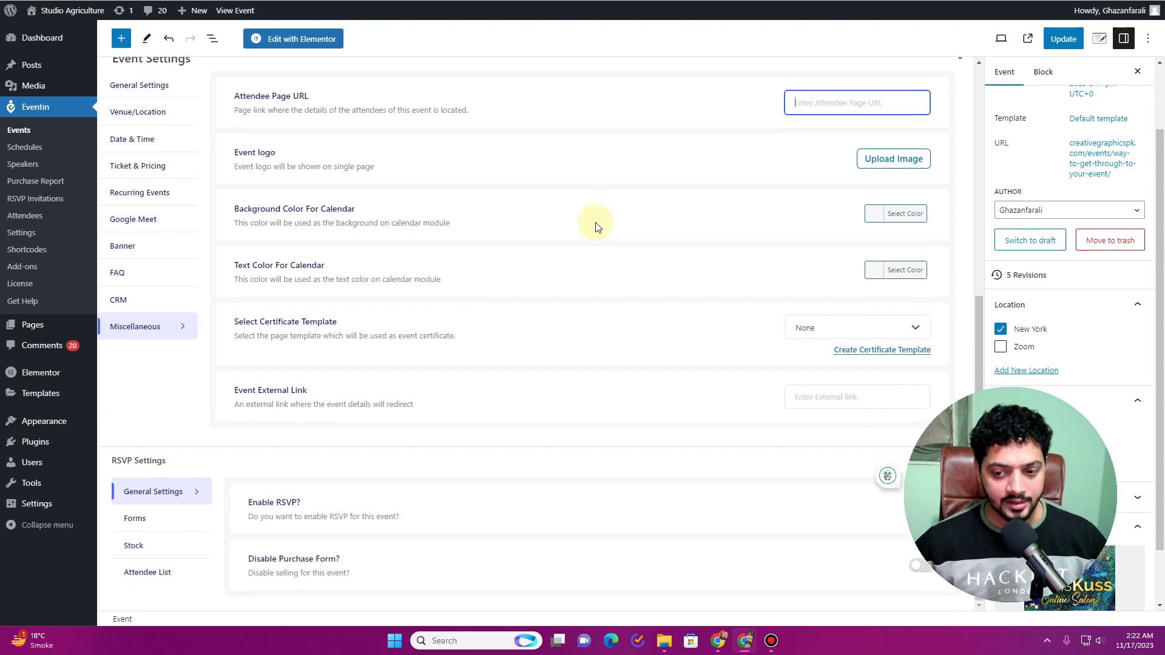
pyautogui.click(878, 352)
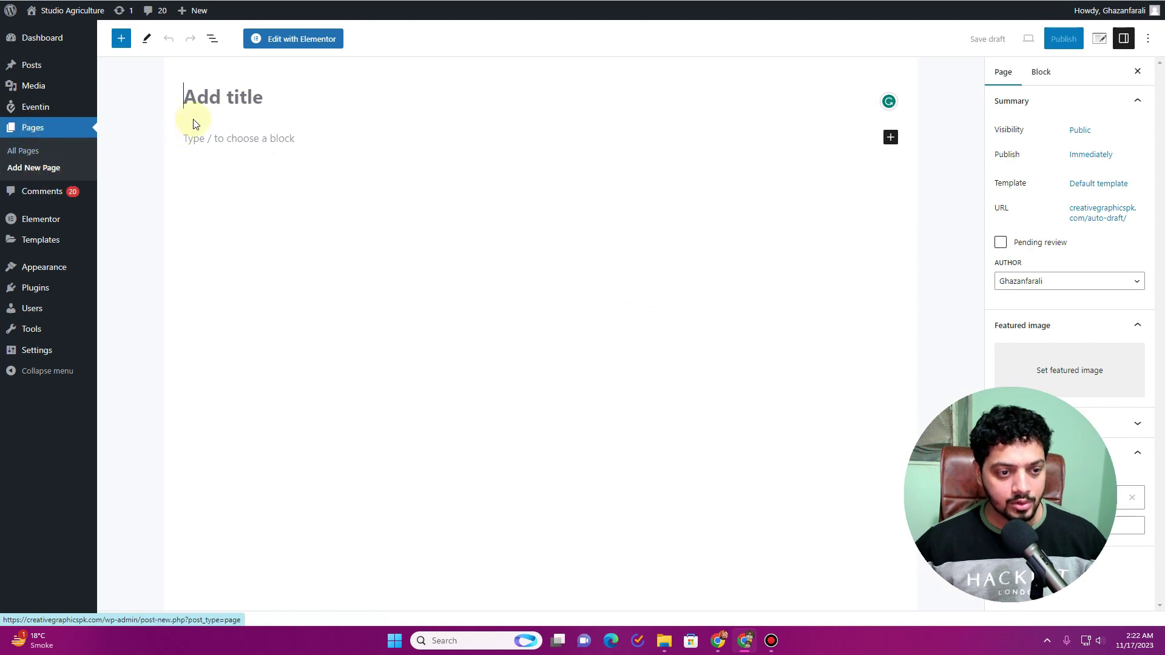
# Title the new page 'Certificate' and move into its body.
pyautogui.write('Cert')
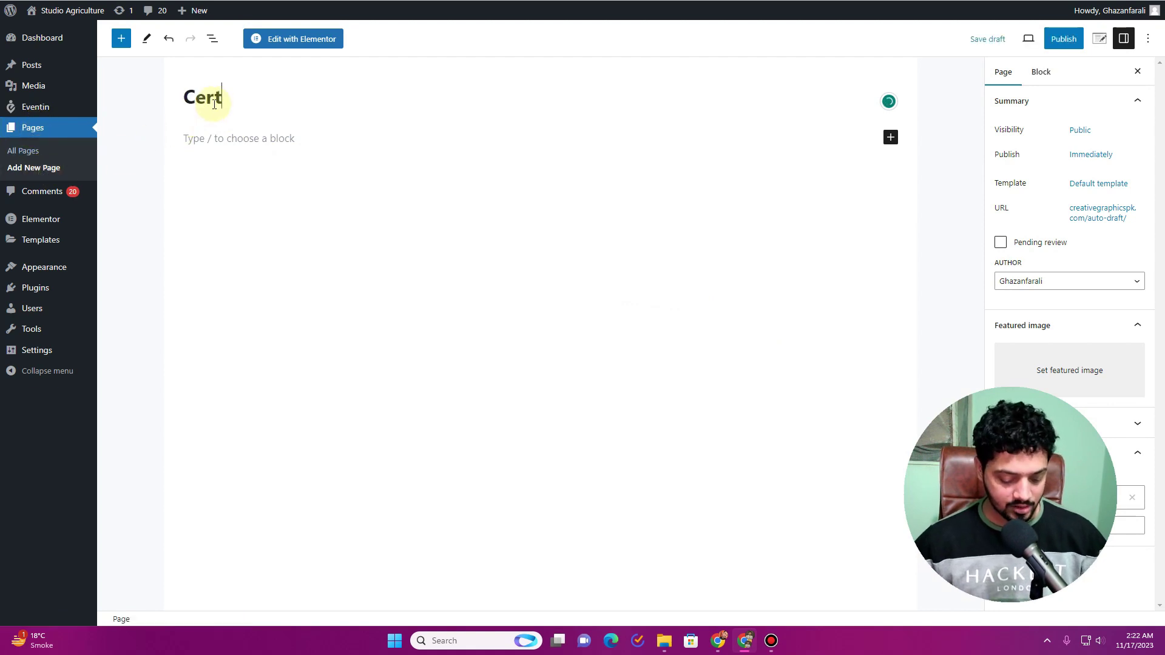
pyautogui.write('ificate')
pyautogui.click(271, 139)
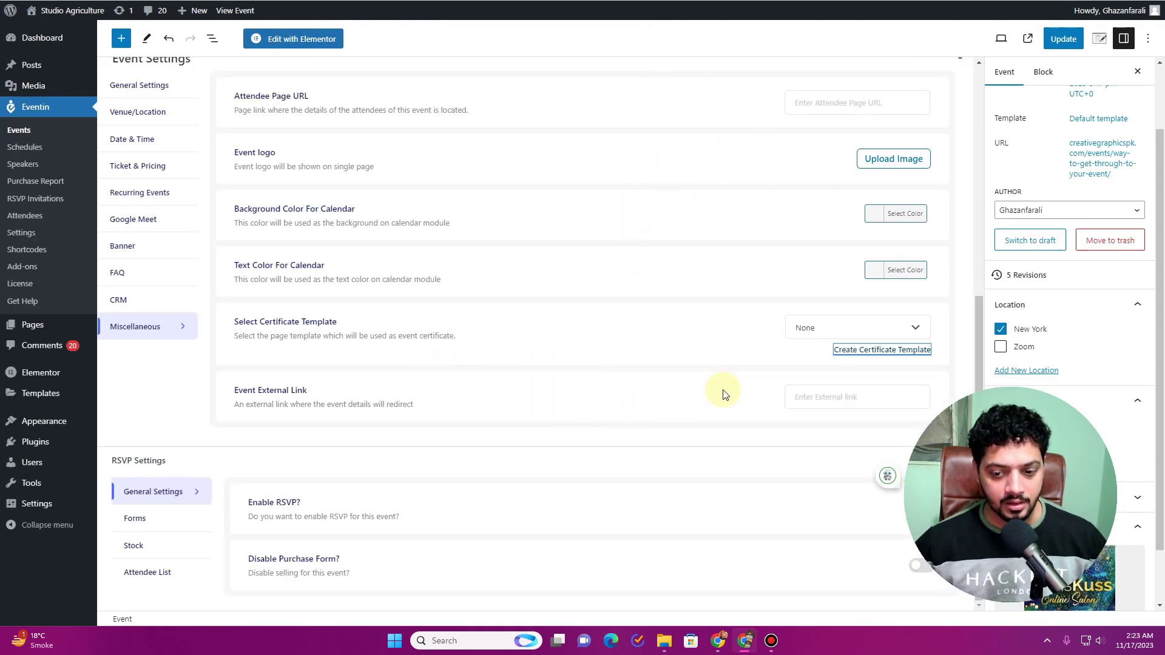
# Set the RSVP form's Attendee List Limit to 30.
pyautogui.click(815, 400)
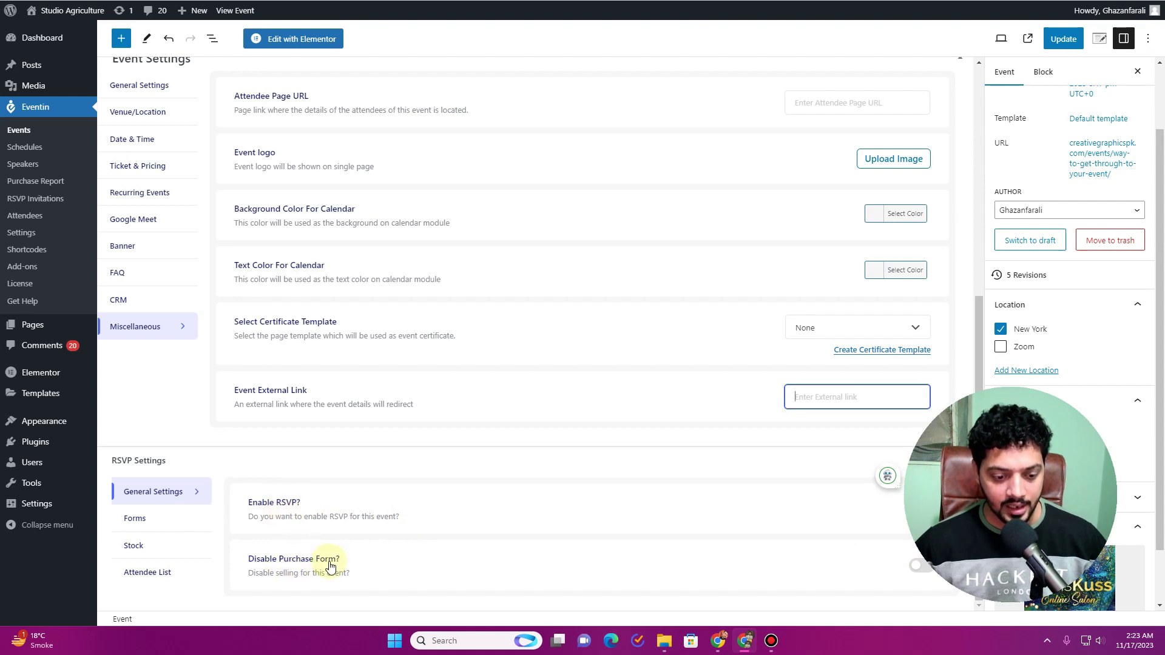
pyautogui.click(187, 524)
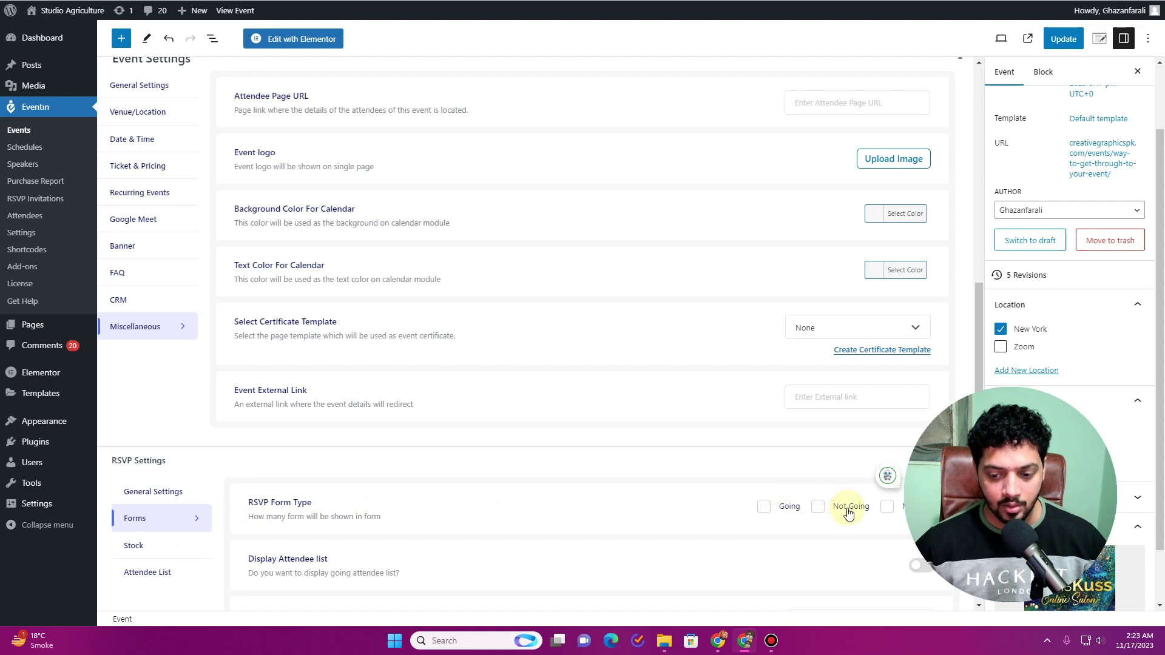
pyautogui.scroll(1, 756, 533)
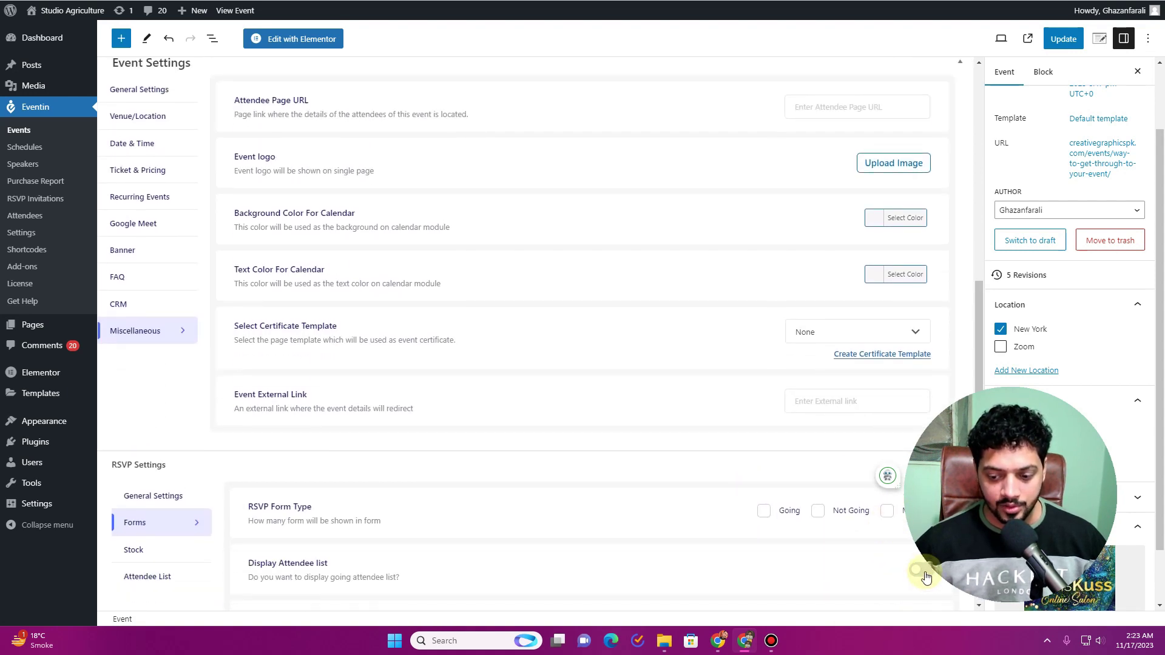
pyautogui.scroll(-1, 731, 538)
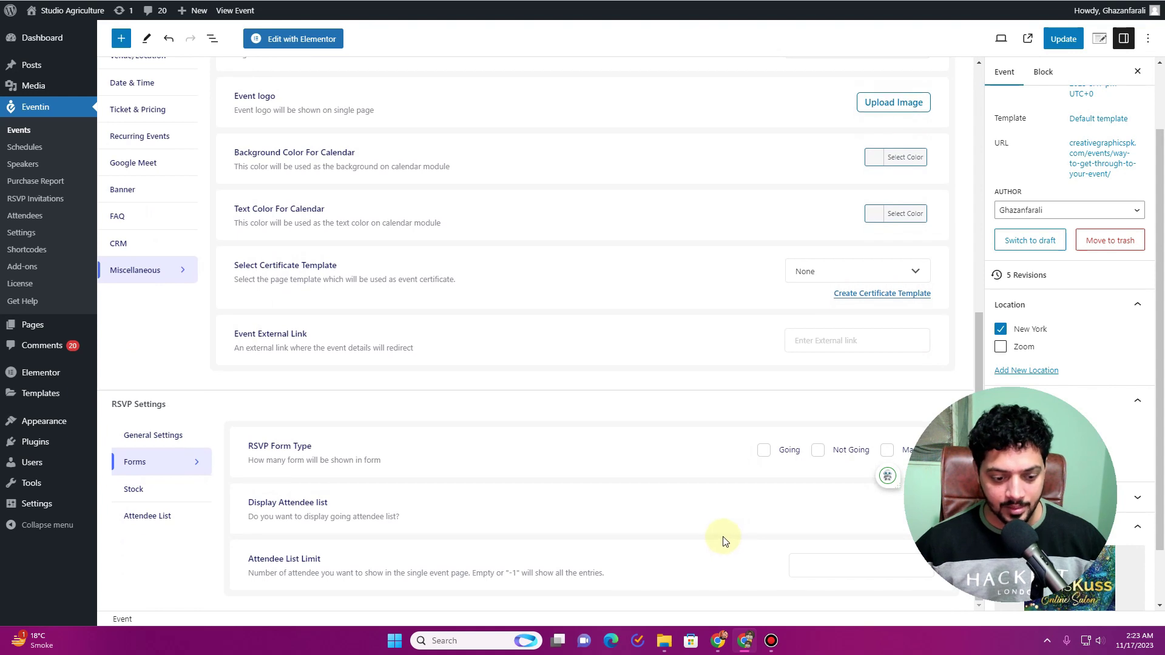
pyautogui.click(853, 566)
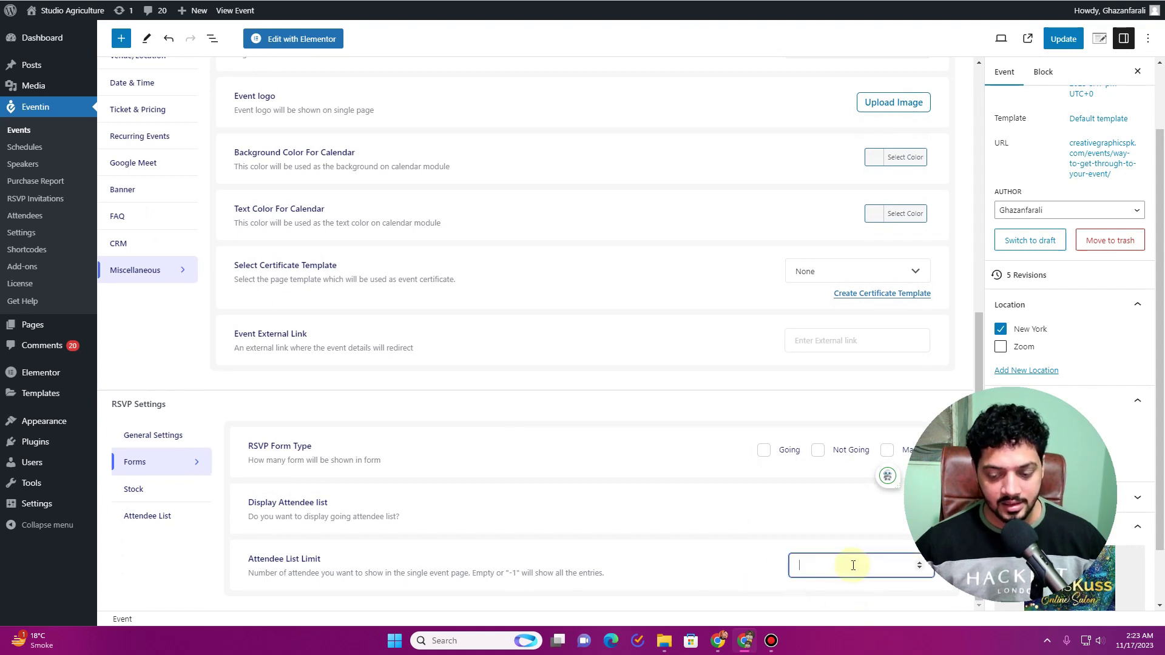
pyautogui.write('30')
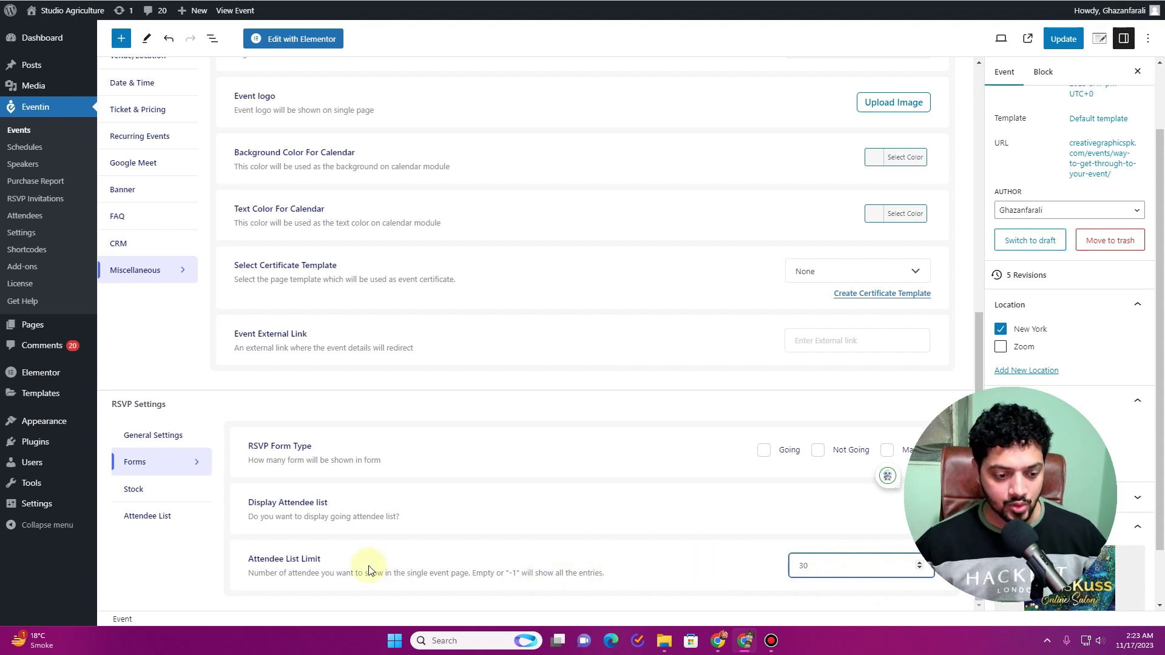
# Check the RSVP Stock and Attendee List settings, then update the event.
pyautogui.click(163, 492)
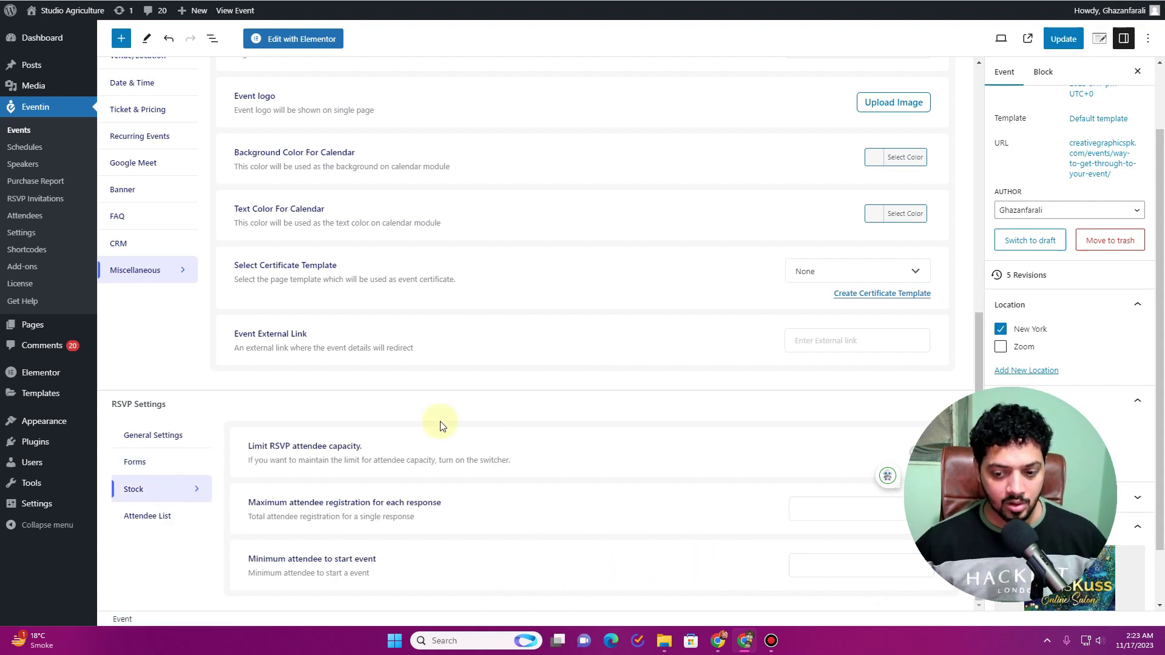
pyautogui.click(161, 527)
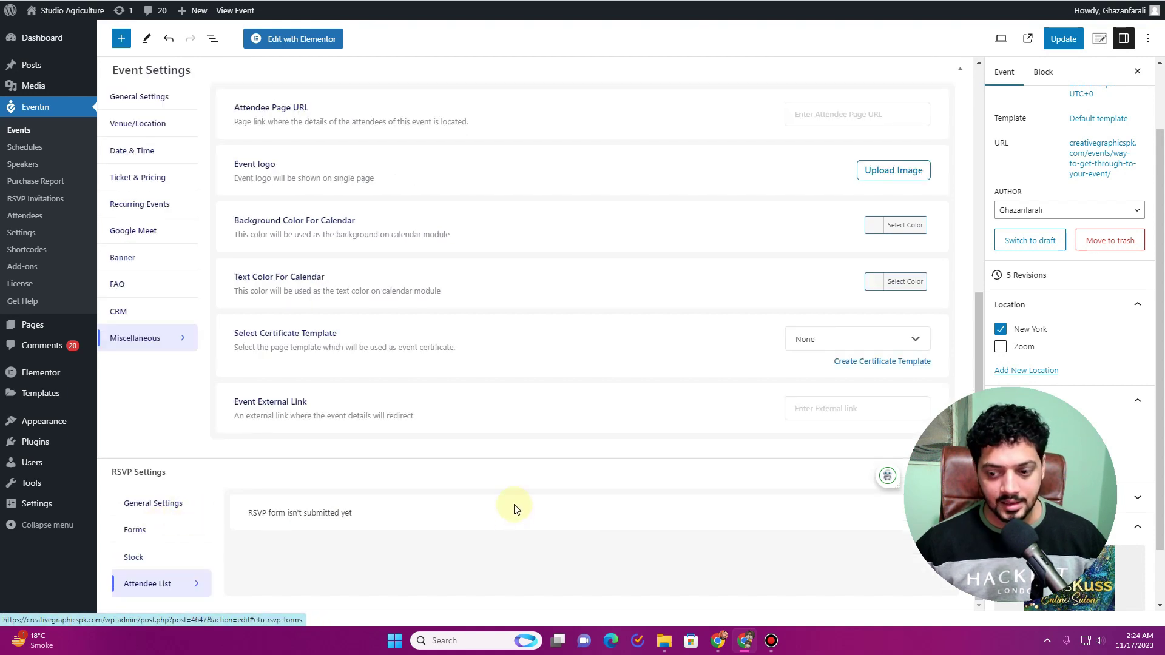
pyautogui.scroll(-1, 1144, 413)
pyautogui.scroll(3, 1145, 413)
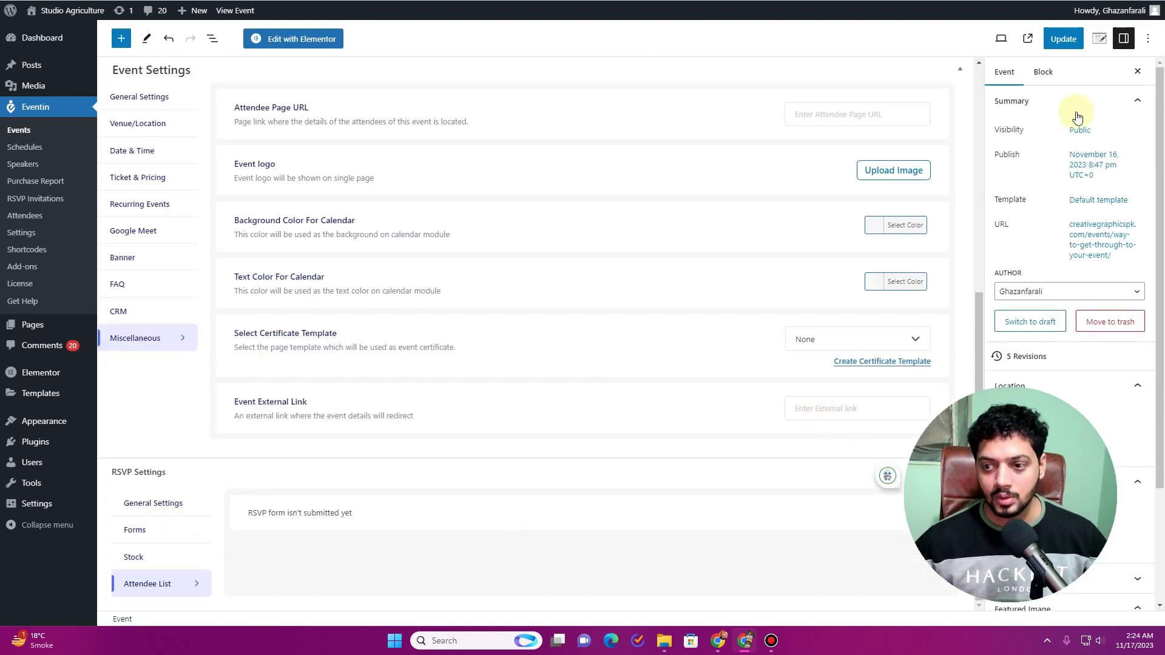
pyautogui.click(1063, 38)
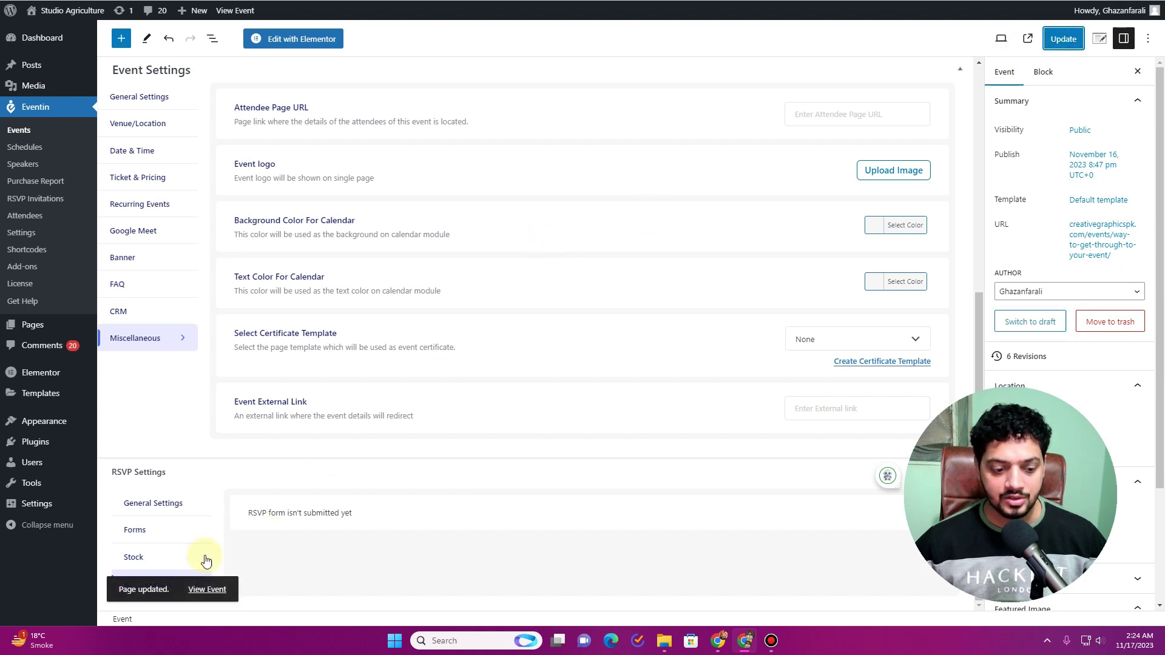
# View the live event page in a new browser tab.
pyautogui.rightClick(207, 589)
pyautogui.click(285, 407)
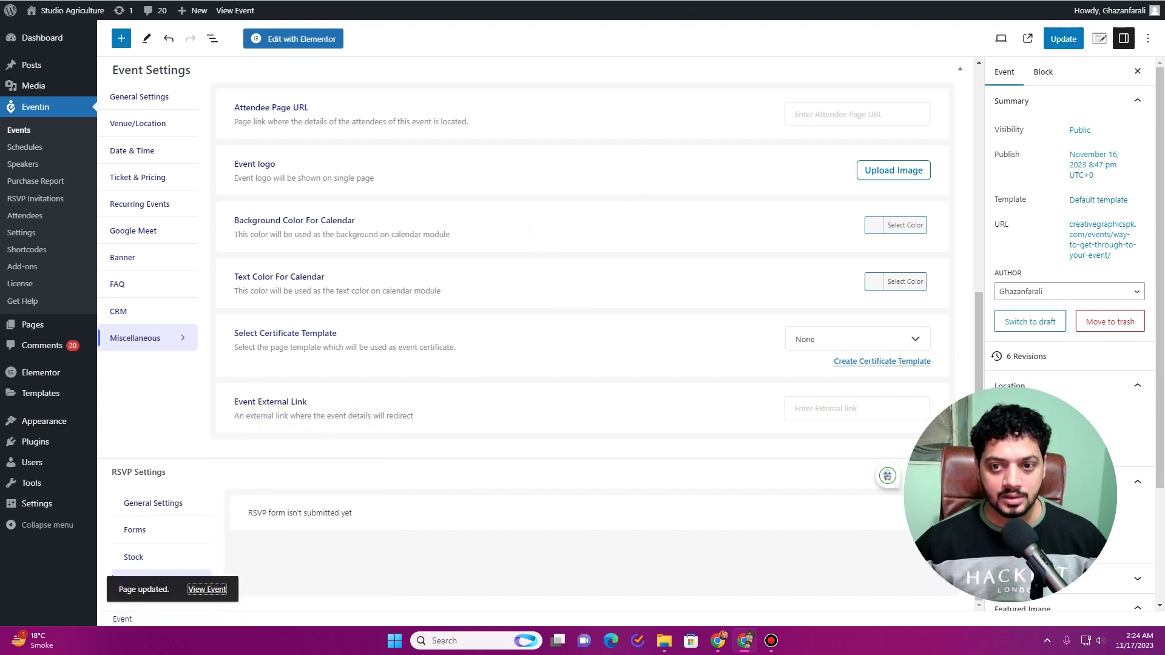
pyautogui.hotkey('ctrl', 'Tab')
pyautogui.scroll(-1, 606, 198)
pyautogui.scroll(-5, 570, 196)
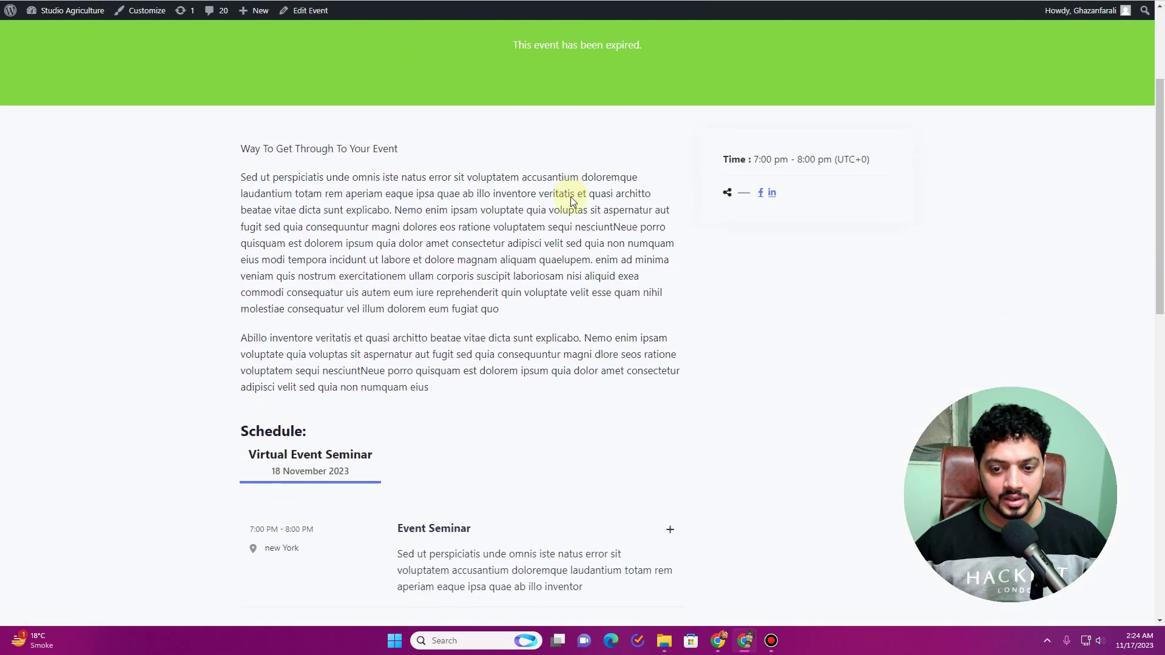
pyautogui.scroll(-7, 571, 198)
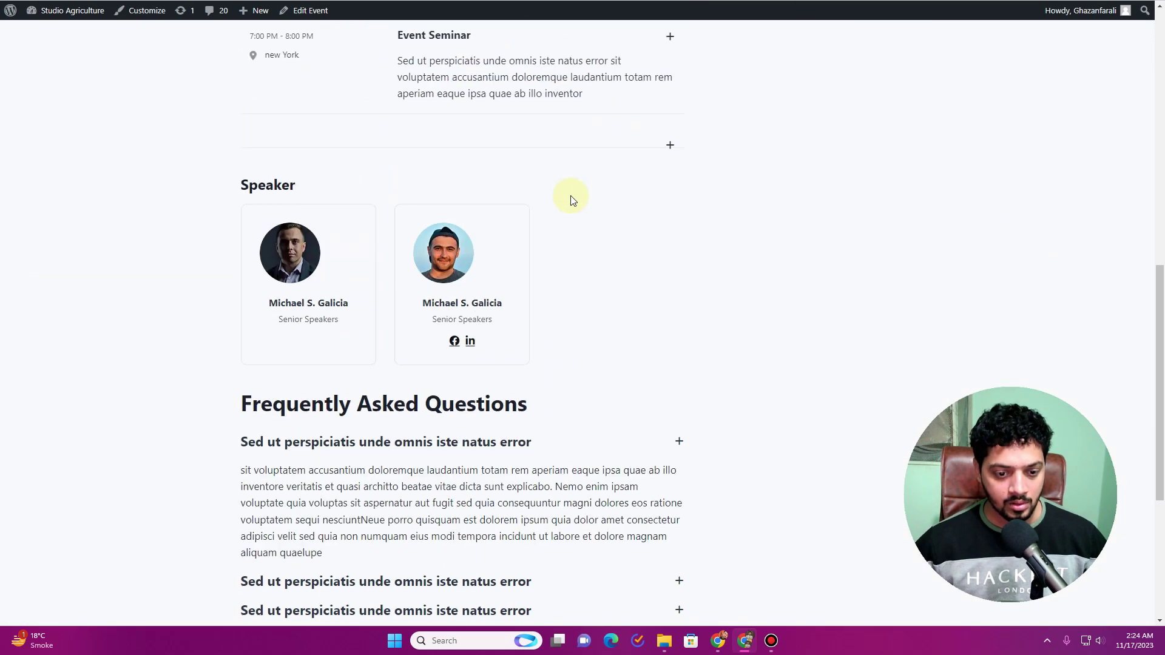
pyautogui.scroll(4, 236, 300)
pyautogui.scroll(5, 434, 356)
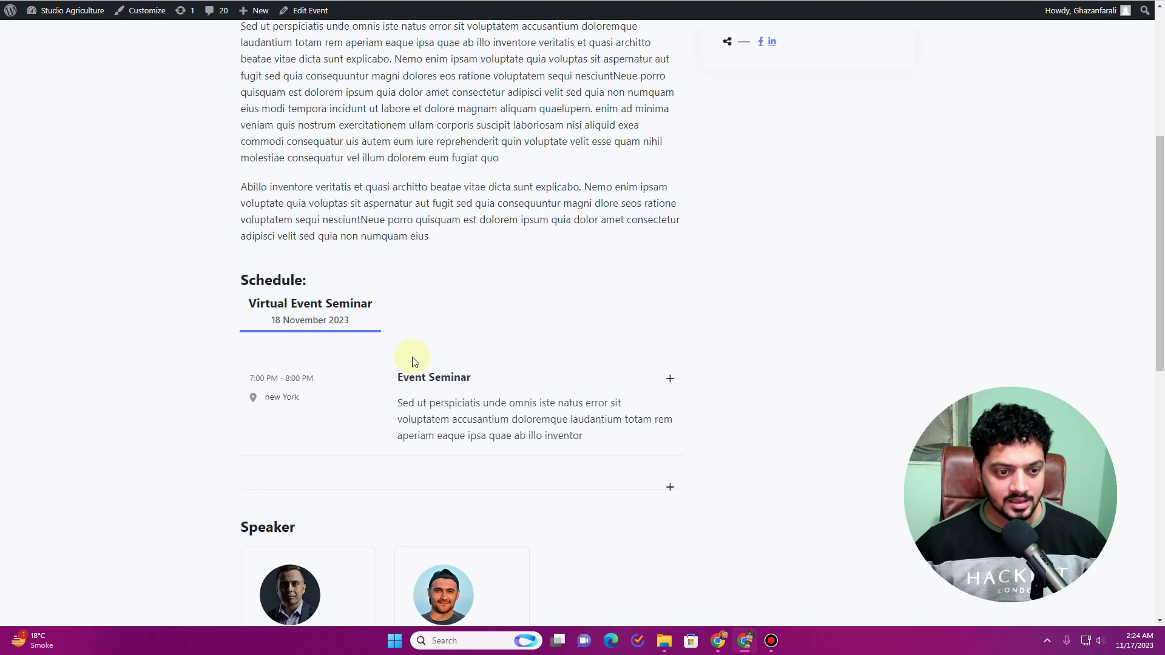
pyautogui.scroll(-3, 437, 432)
pyautogui.scroll(-7, 456, 420)
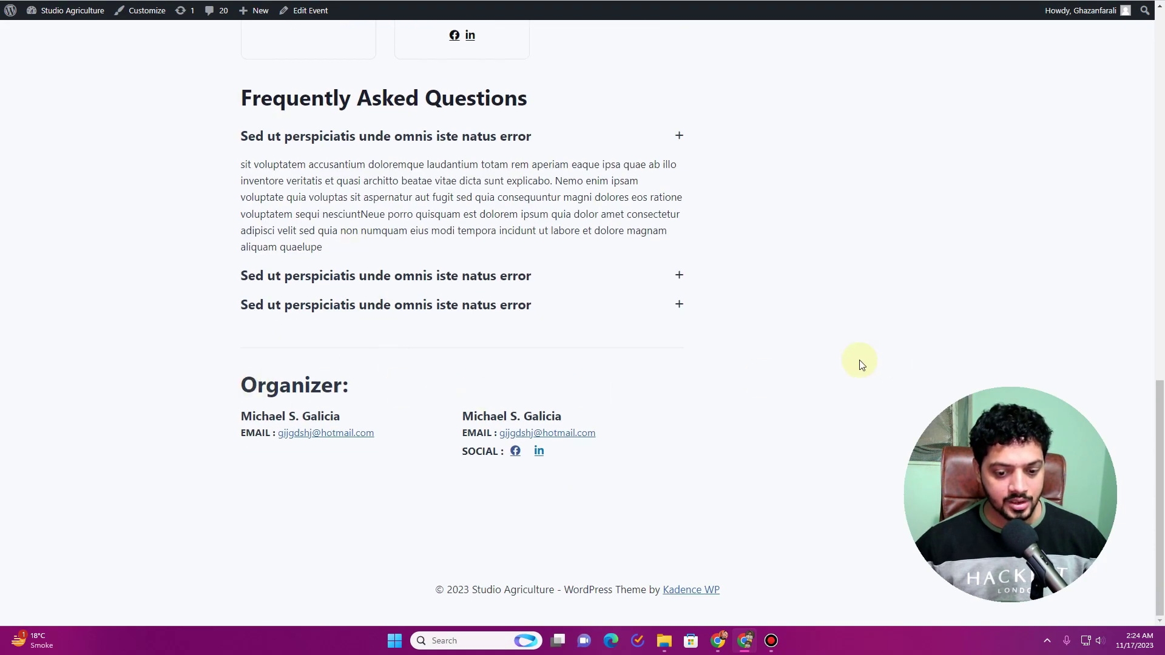
pyautogui.scroll(15, 744, 348)
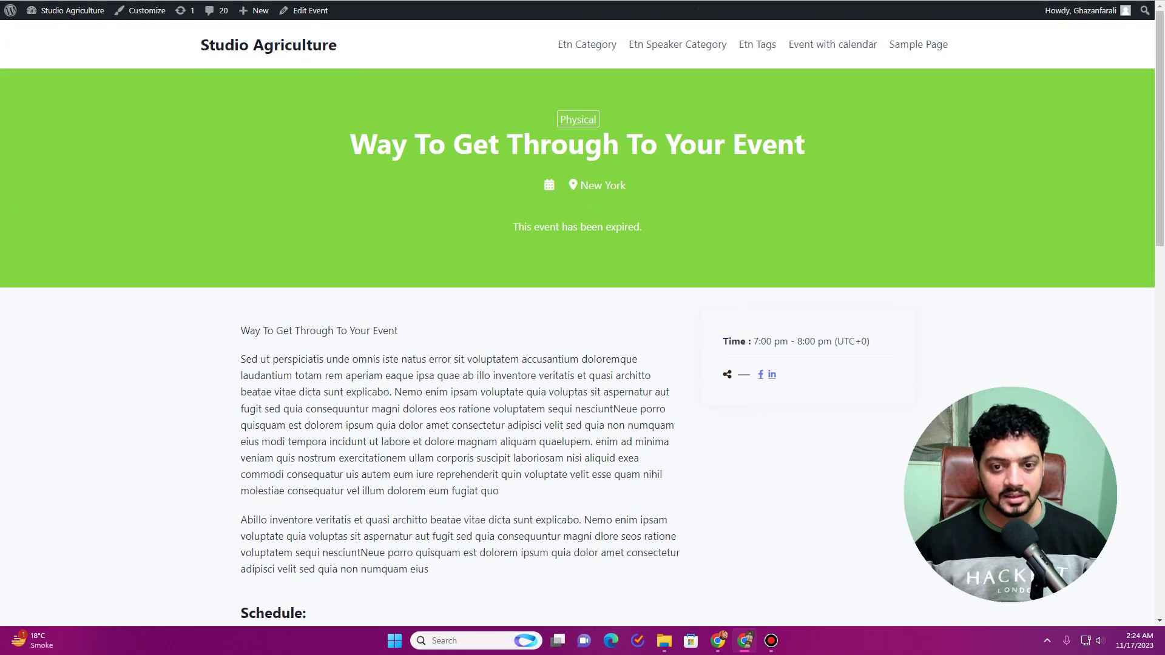
pyautogui.hotkey('ctrl', 'Tab')
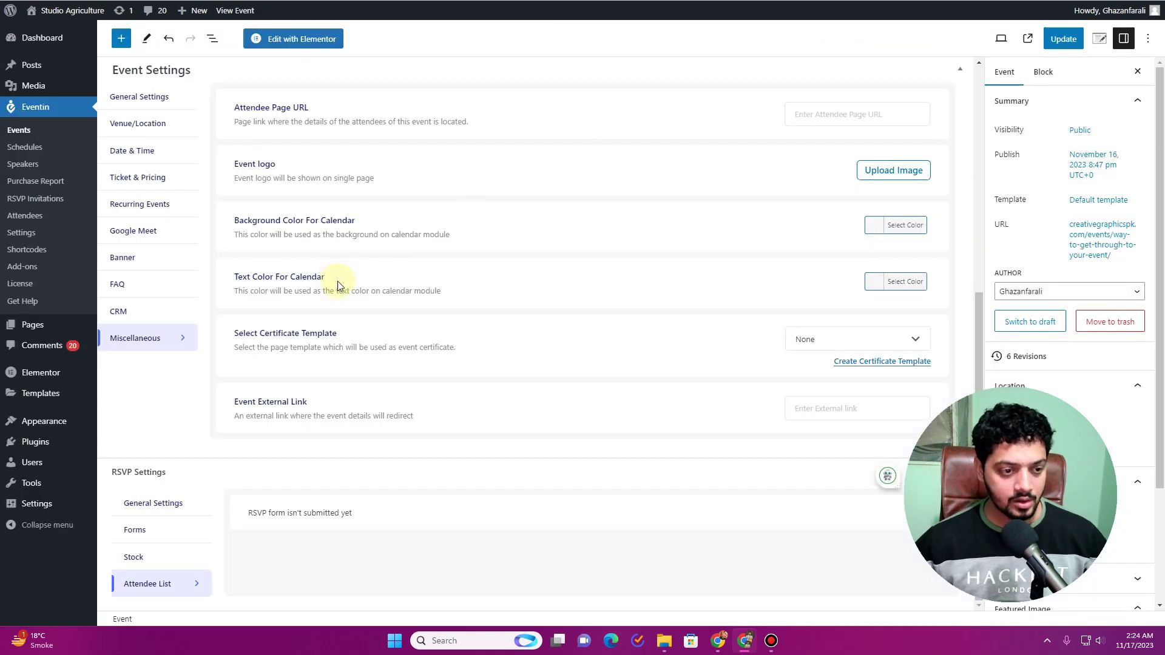